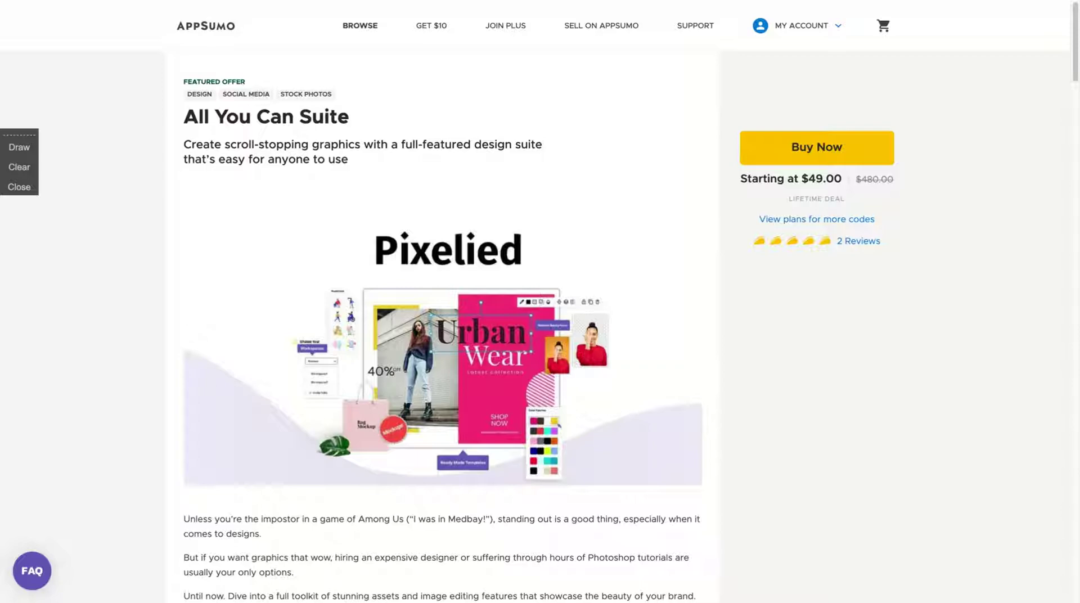
- Read through the Pixelied deal page, including the deal terms, included features and plan cards
scroll(297, 385, down, 5)
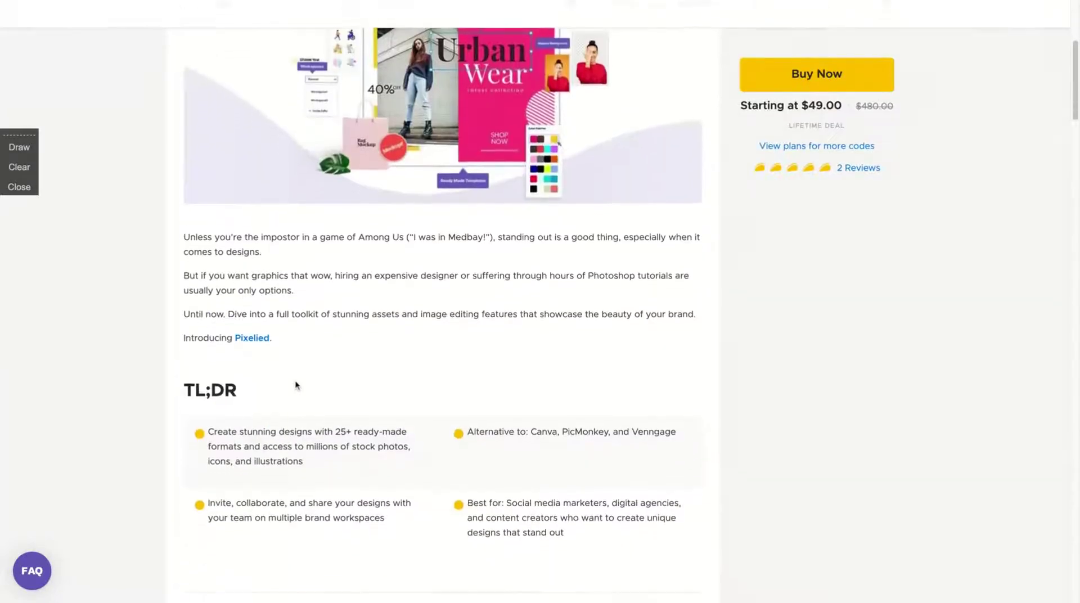
scroll(297, 385, down, 15)
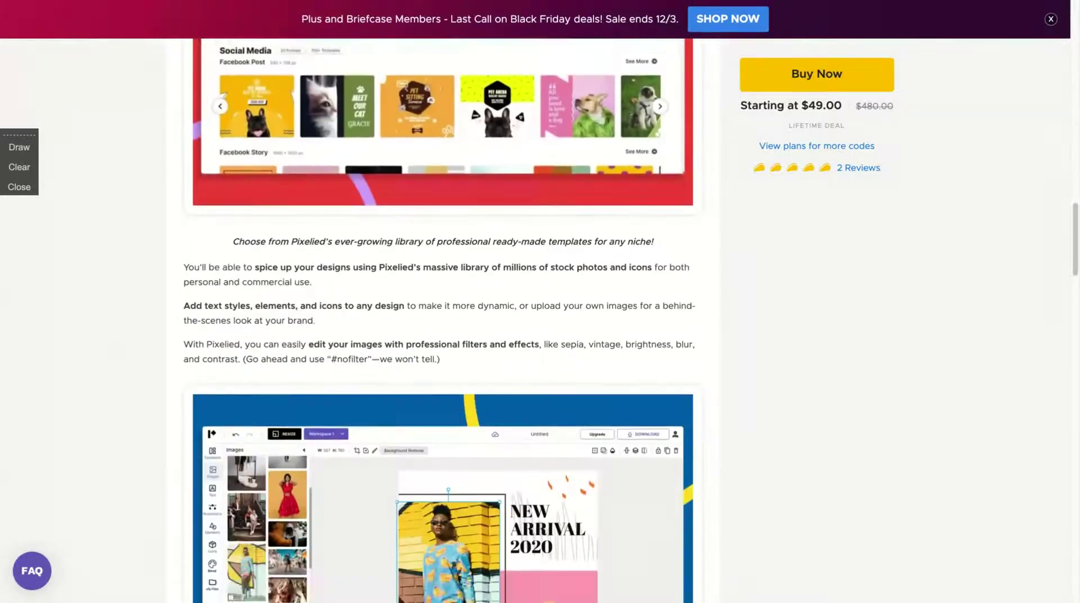
scroll(297, 385, down, 20)
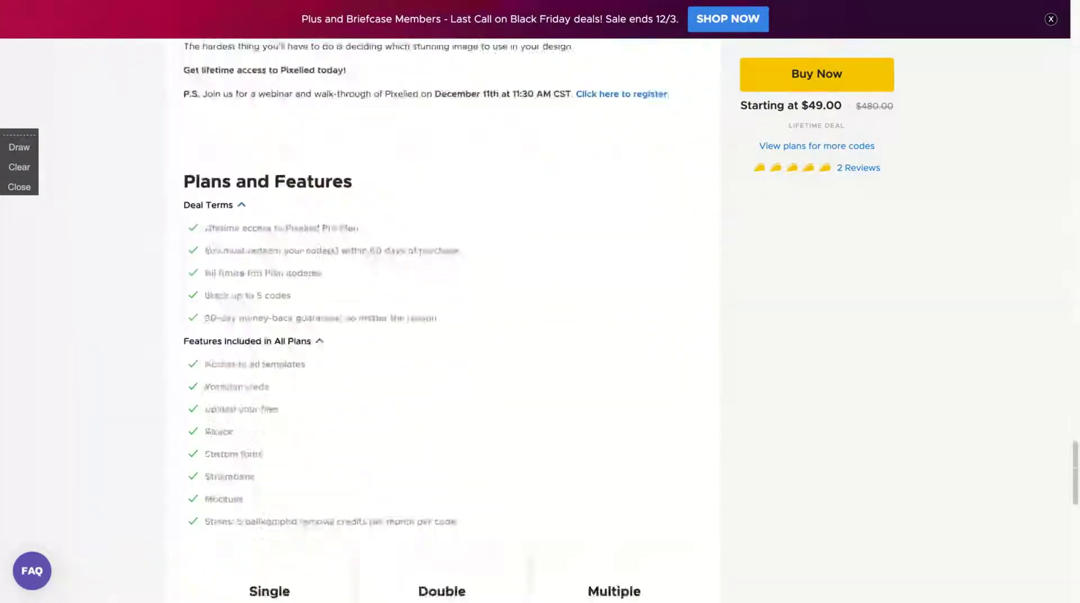
scroll(427, 346, down, 8)
scroll(427, 346, up, 7)
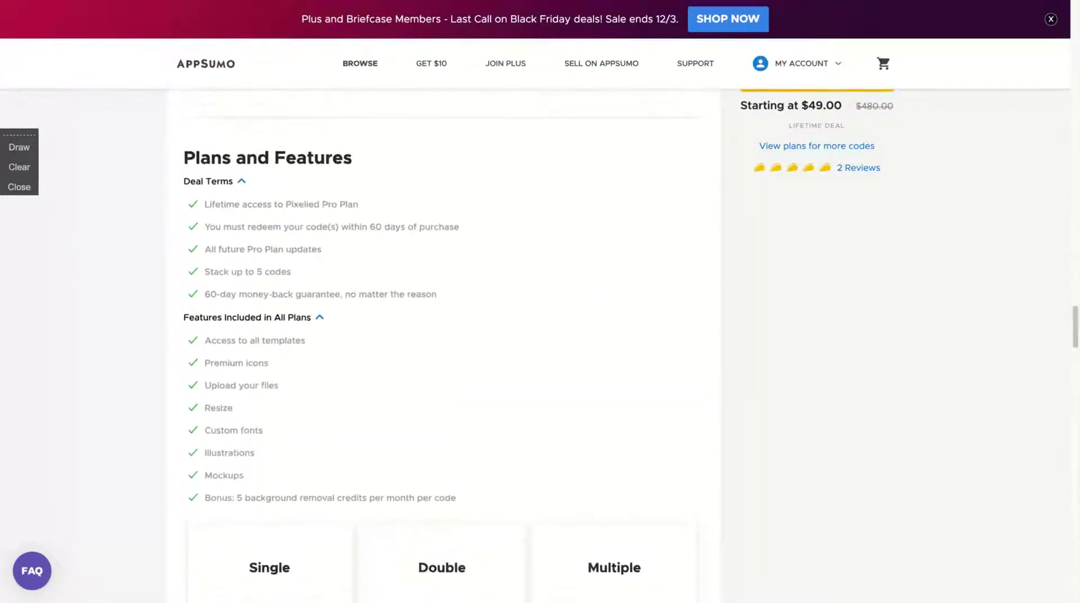
scroll(125, 336, down, 1)
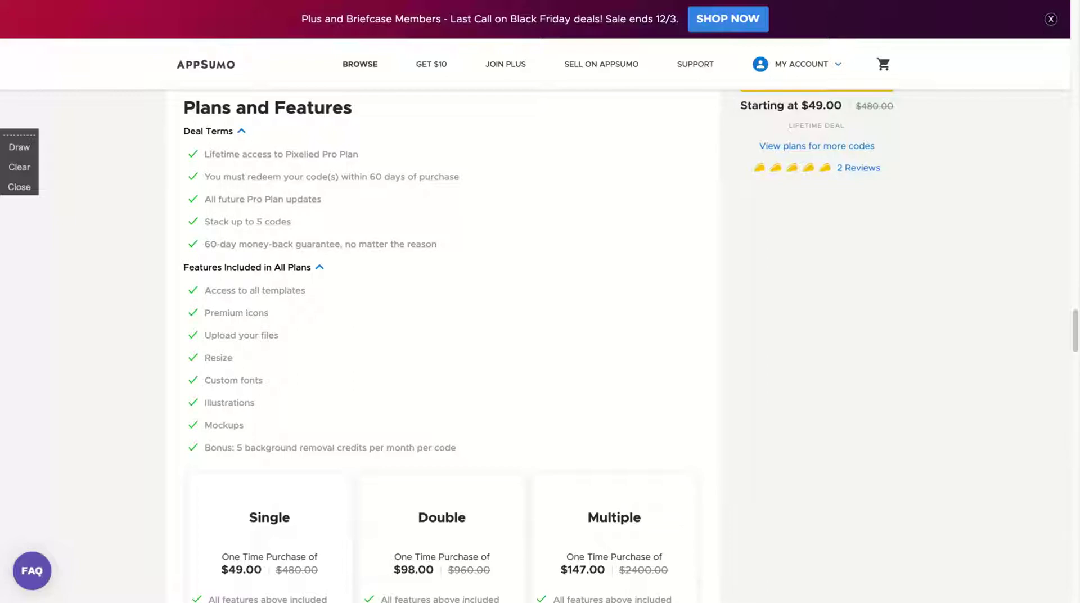
scroll(445, 337, down, 4)
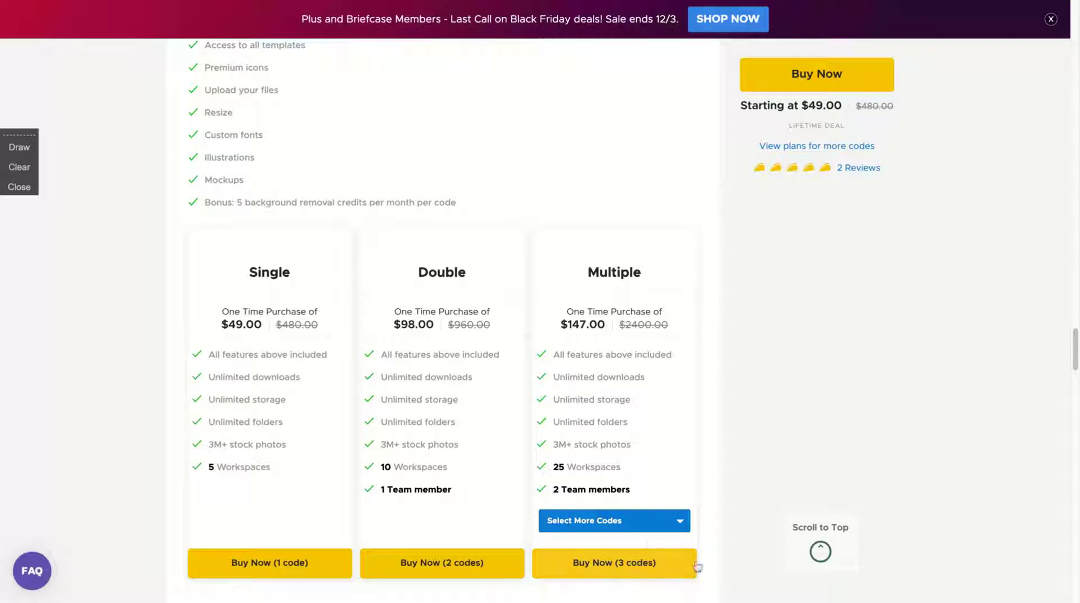
- Select the 5 Codes option for the Multiple plan and compare it with the Single and Double plans
click(600, 522)
scroll(588, 416, down, 2)
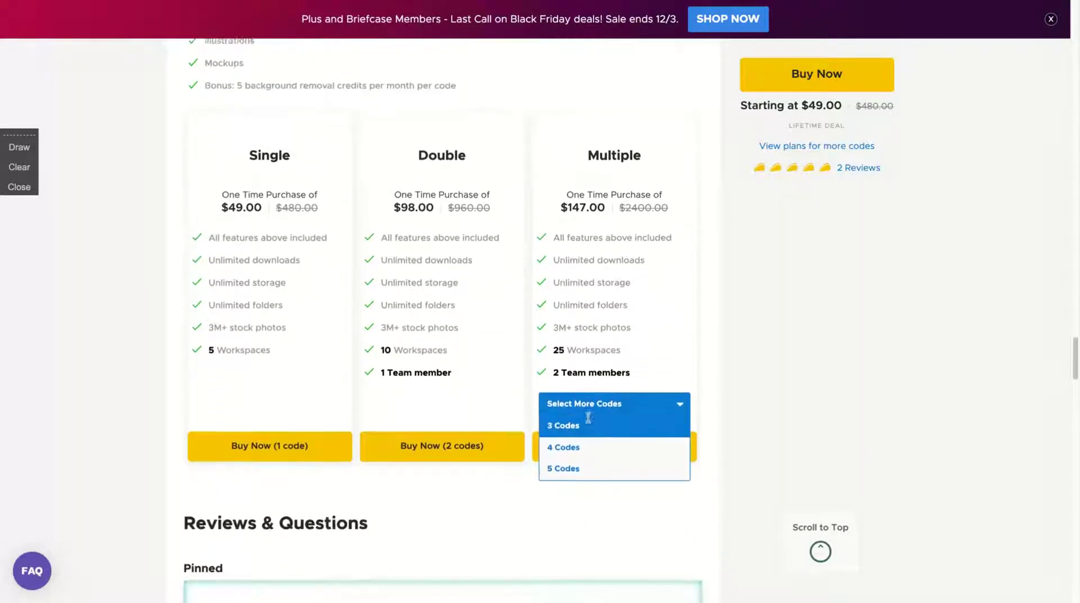
click(578, 471)
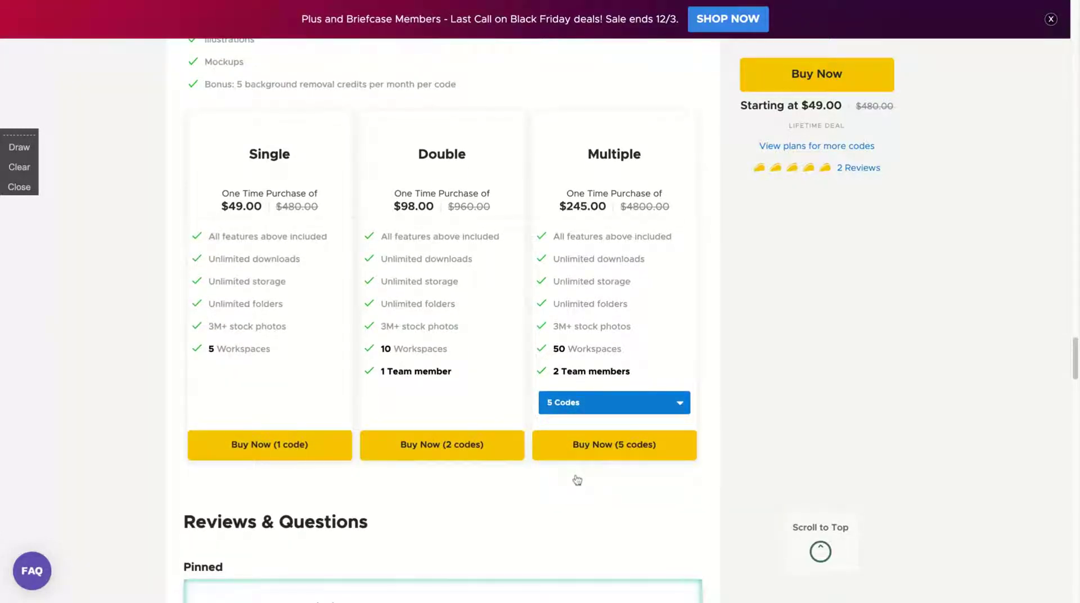
click(562, 402)
click(481, 357)
scroll(481, 357, up, 1)
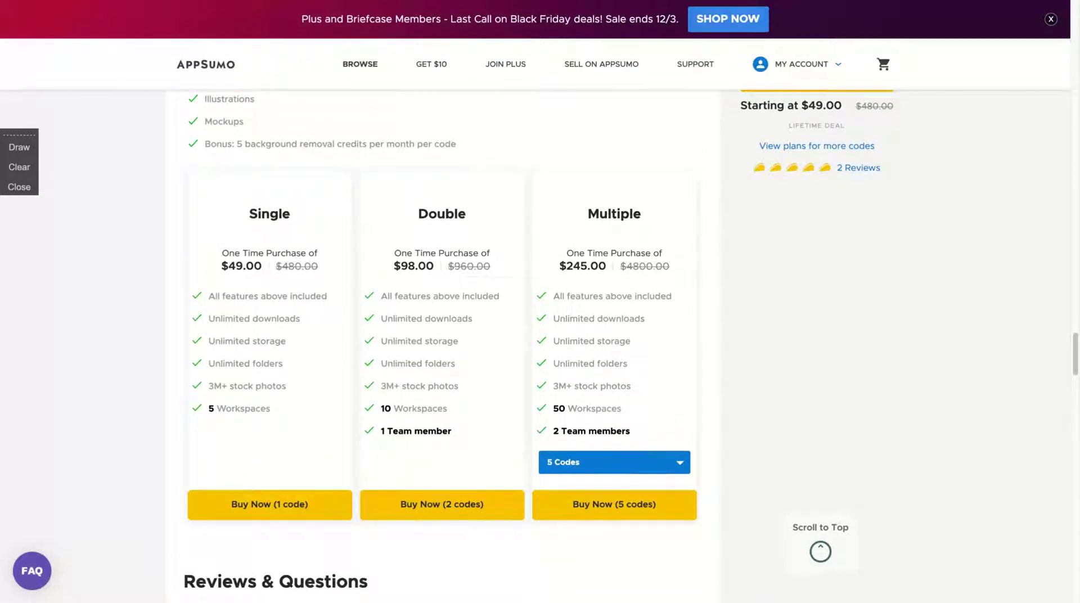
scroll(442, 349, up, 2)
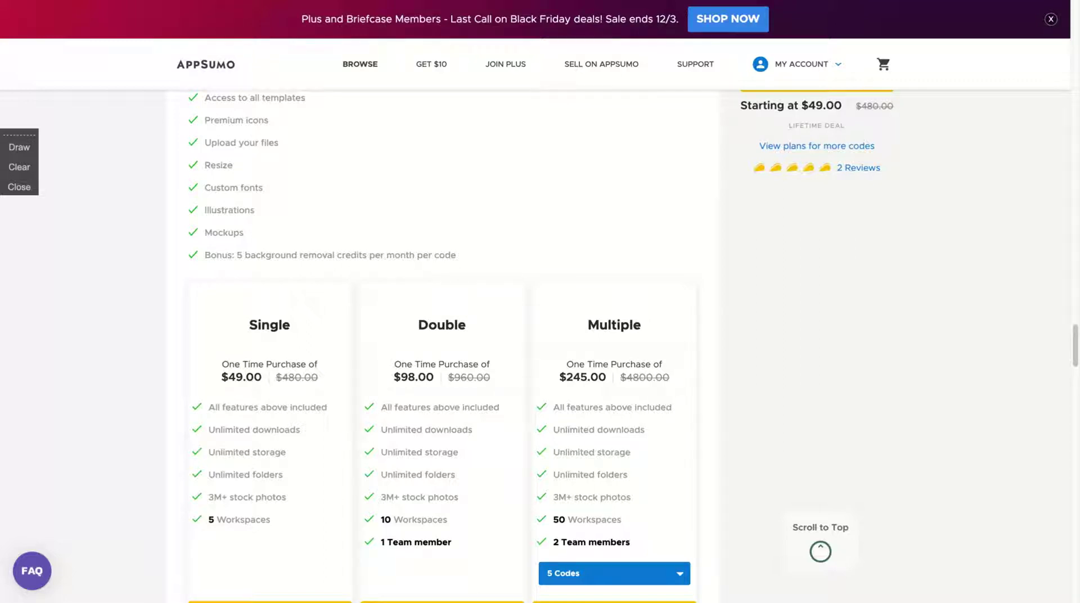
- Switch to the Pixelied website and examine the features presented on its home page, from templates to mockups and illustrations
click(354, 1)
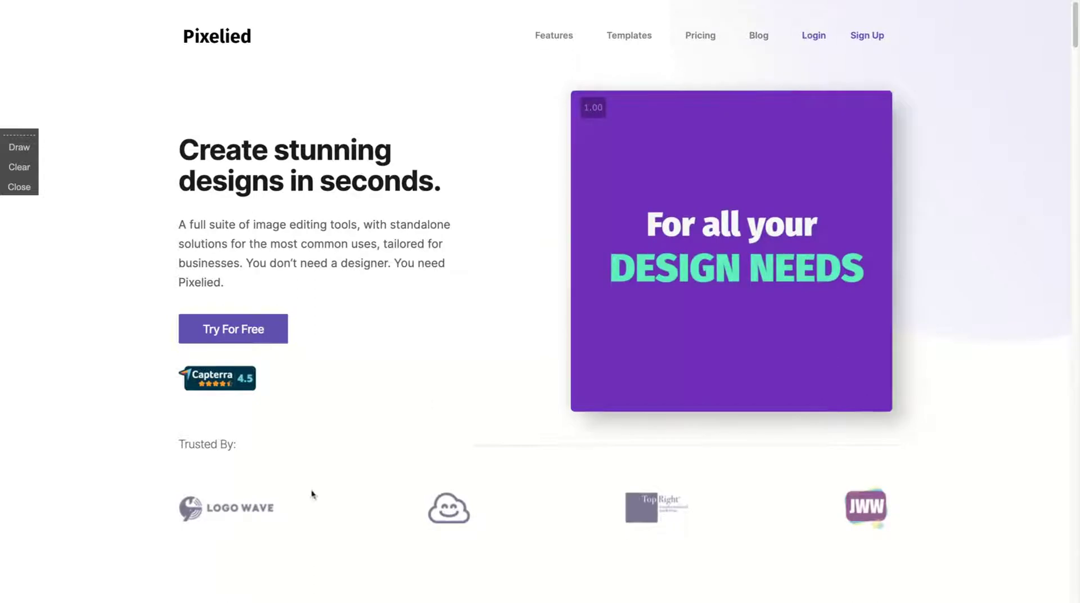
scroll(404, 388, down, 3)
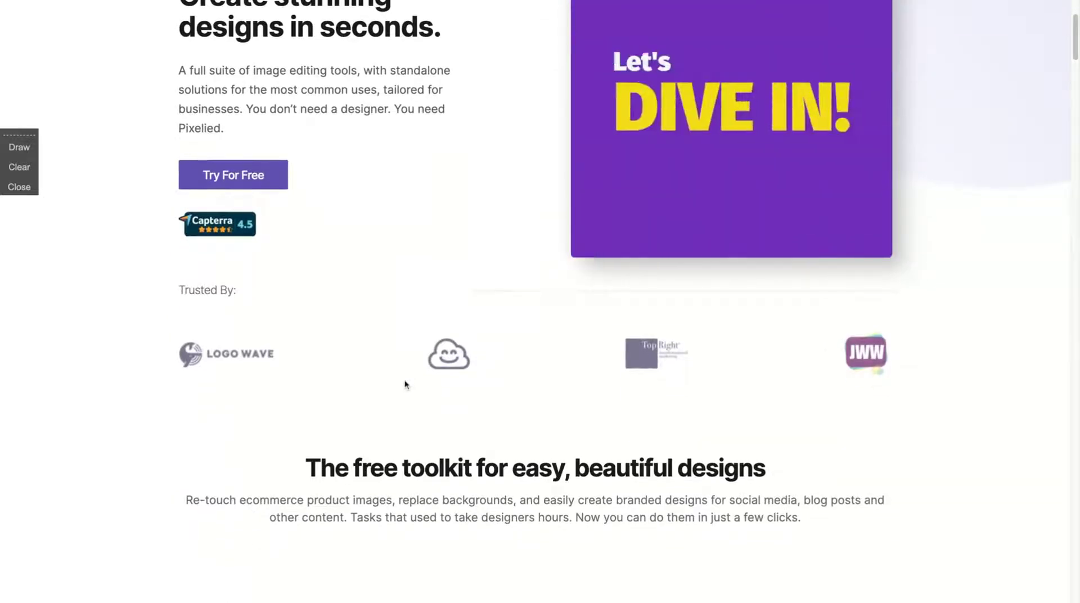
scroll(405, 384, down, 10)
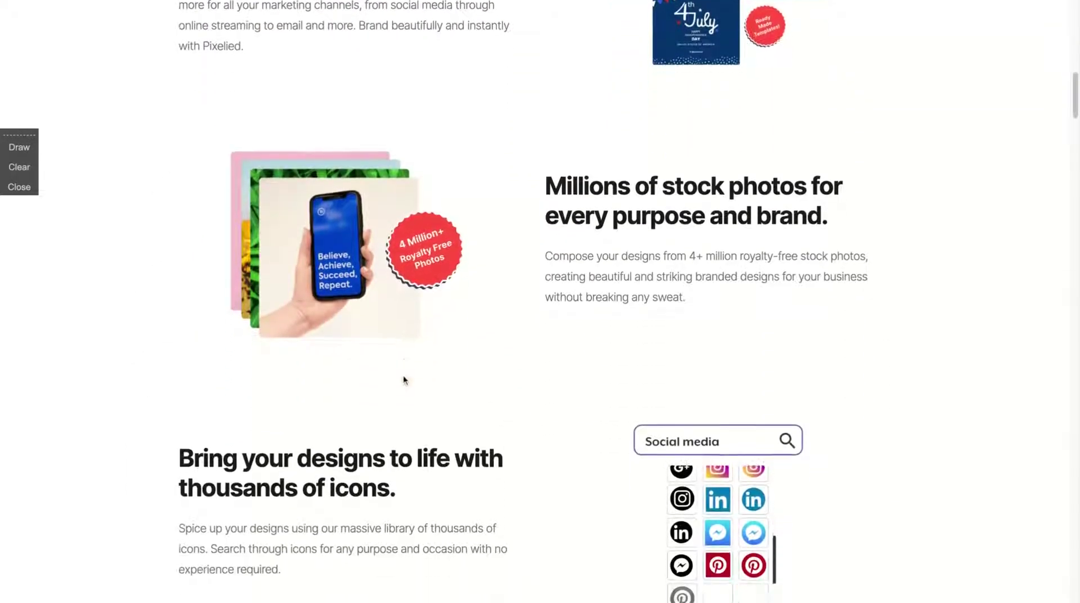
scroll(404, 380, down, 8)
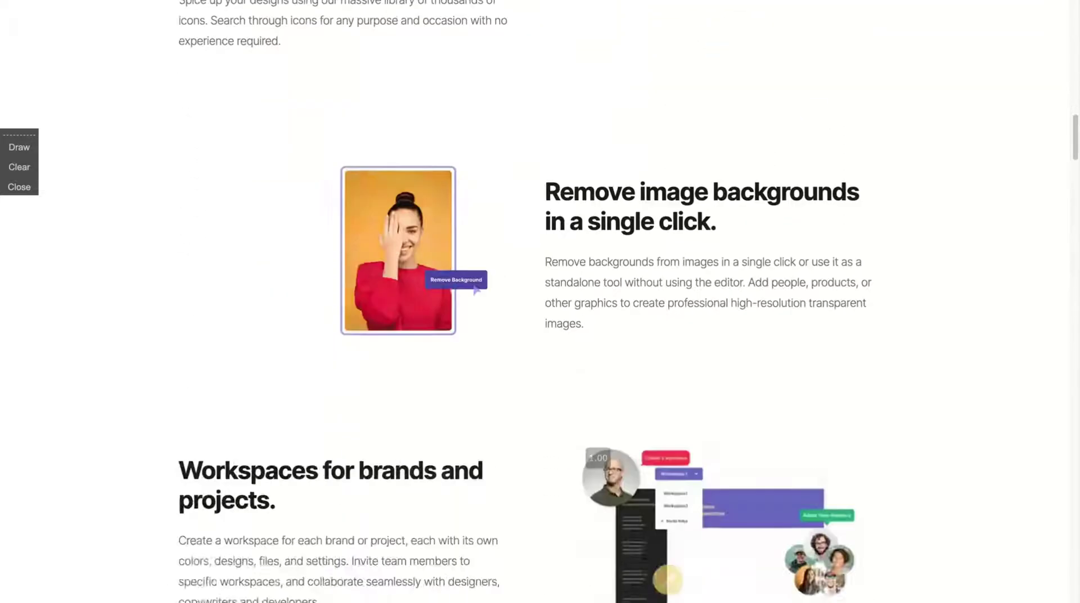
scroll(540, 301, down, 4)
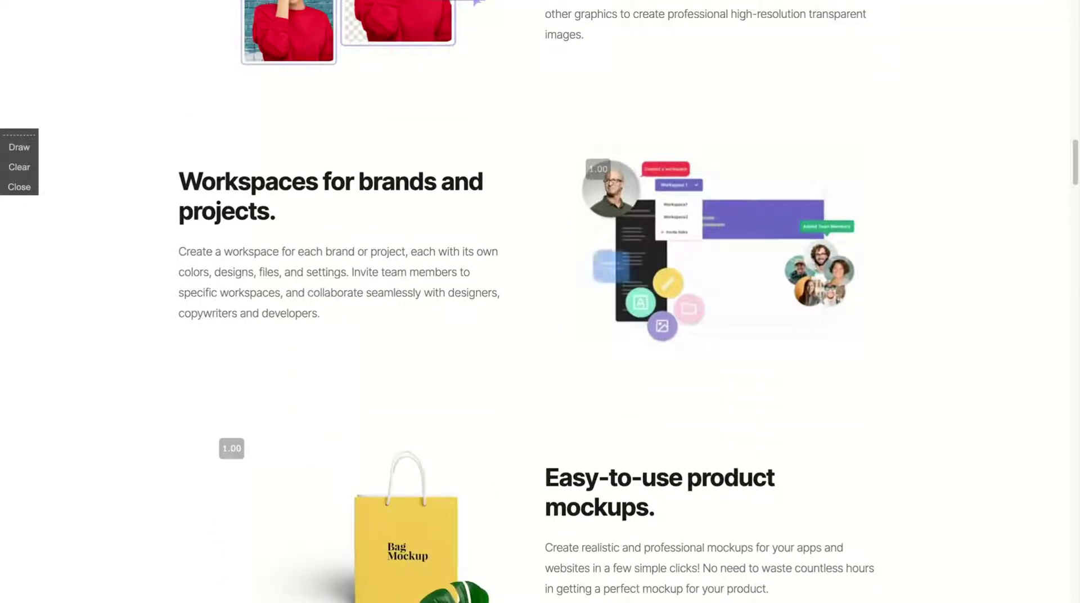
scroll(540, 302, down, 5)
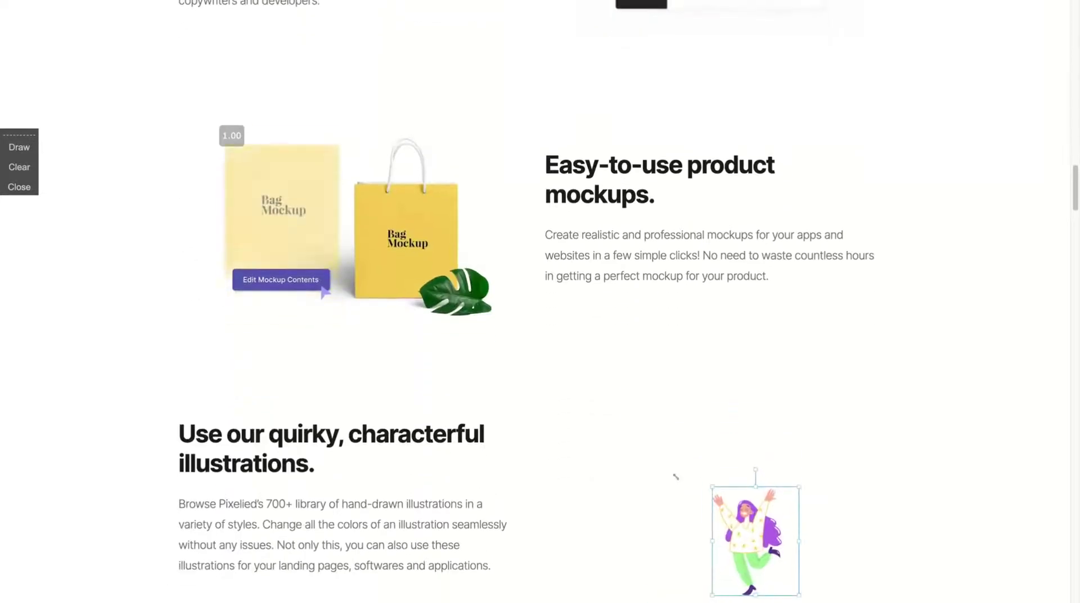
scroll(540, 302, down, 2)
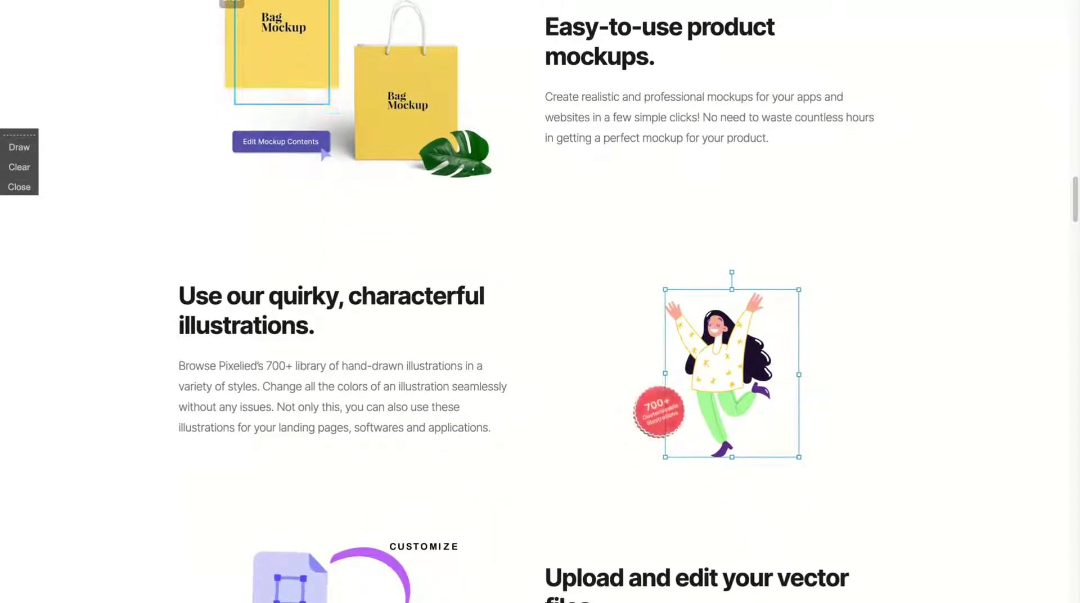
scroll(540, 301, up, 2)
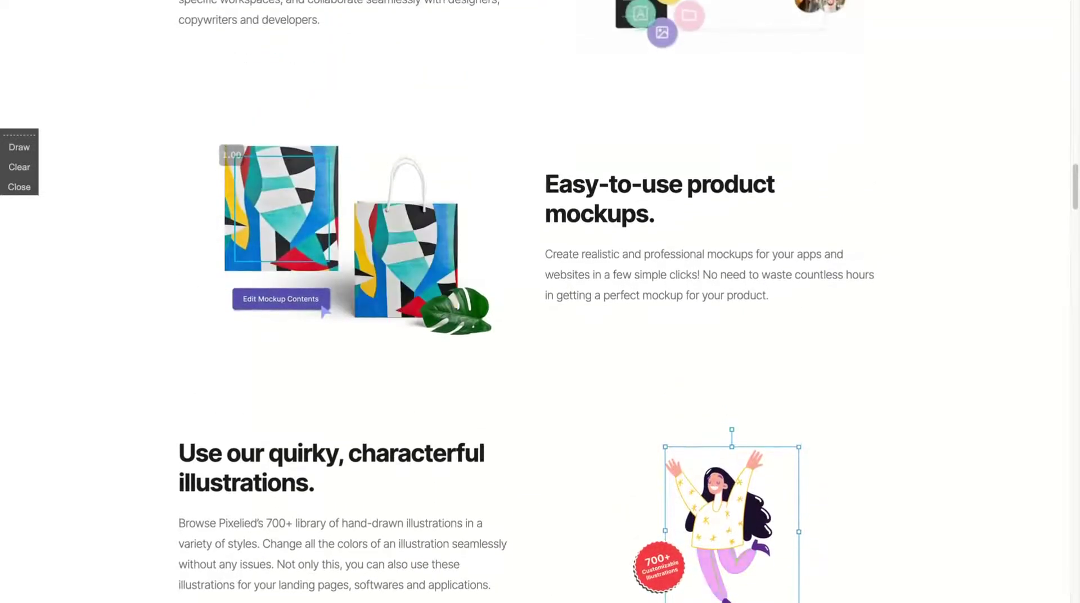
scroll(540, 301, up, 15)
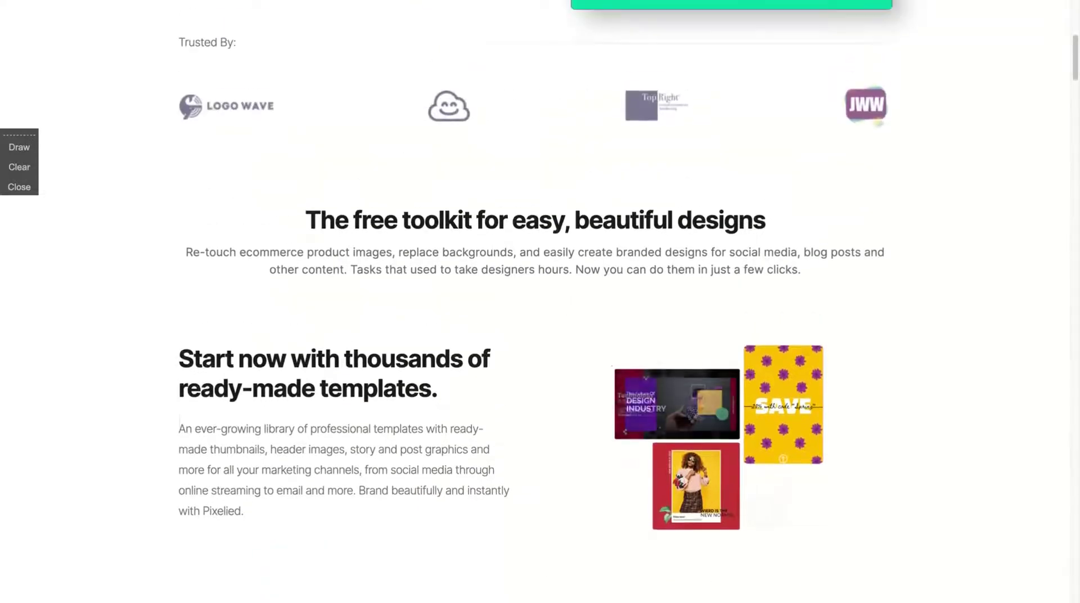
scroll(540, 302, up, 6)
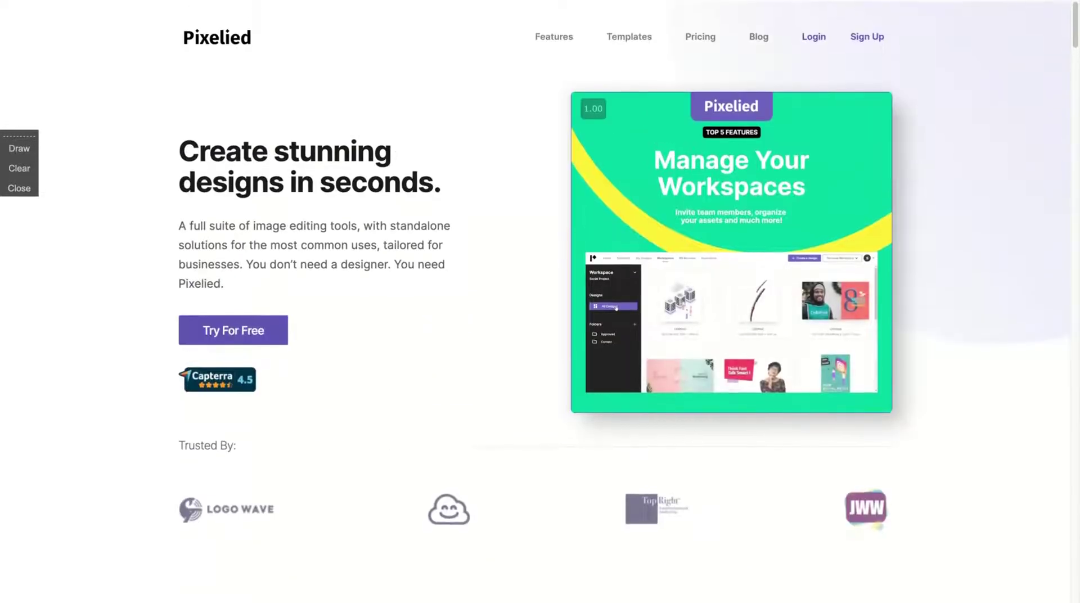
- Log in to Pixelied and look through the Facebook and Instagram template rows on the dashboard
click(814, 37)
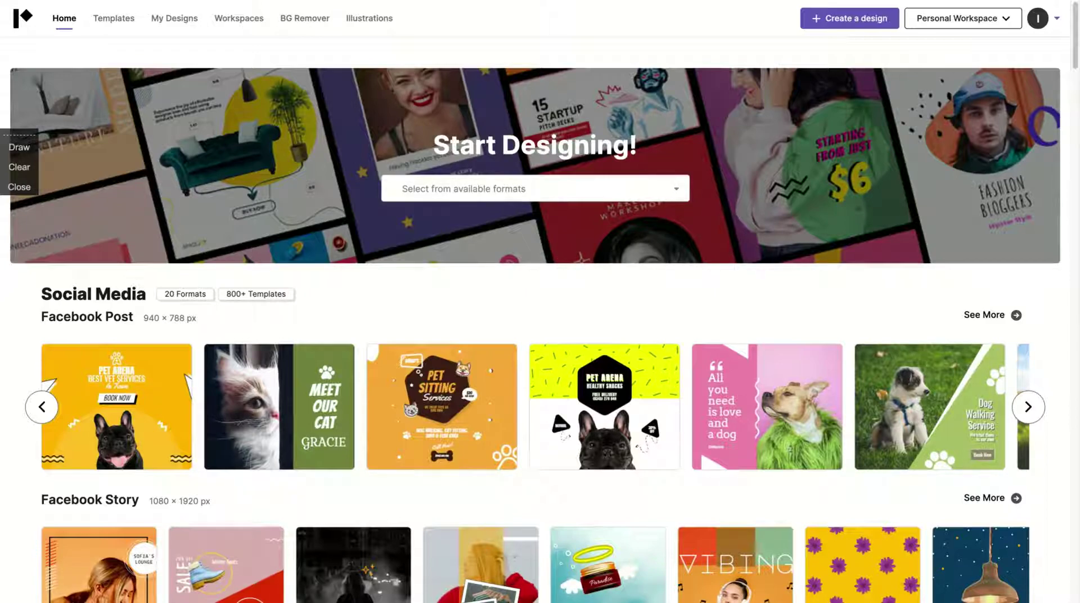
scroll(498, 412, down, 9)
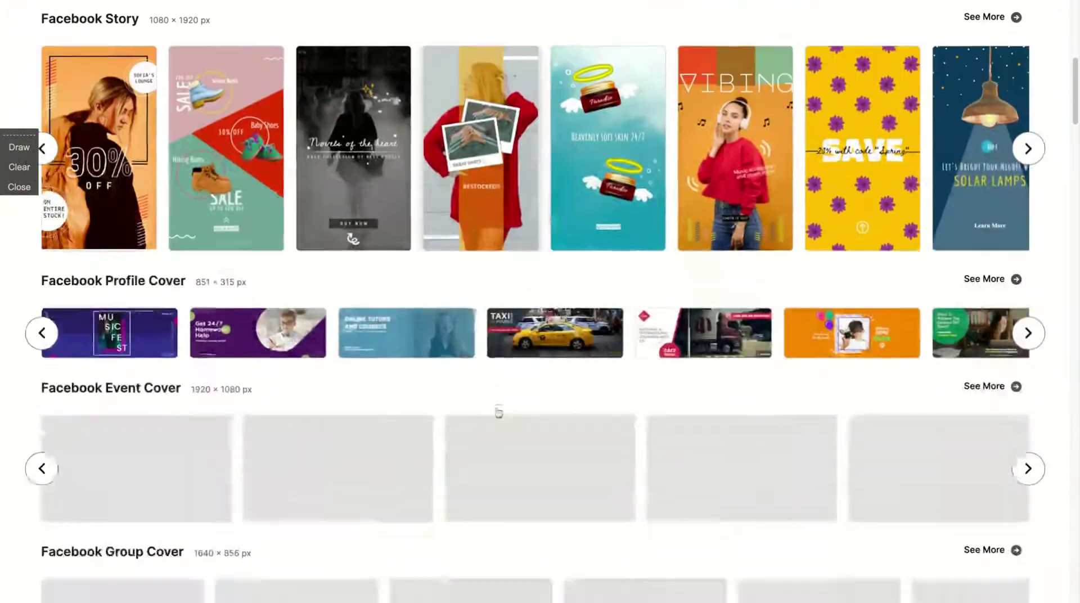
scroll(498, 412, down, 14)
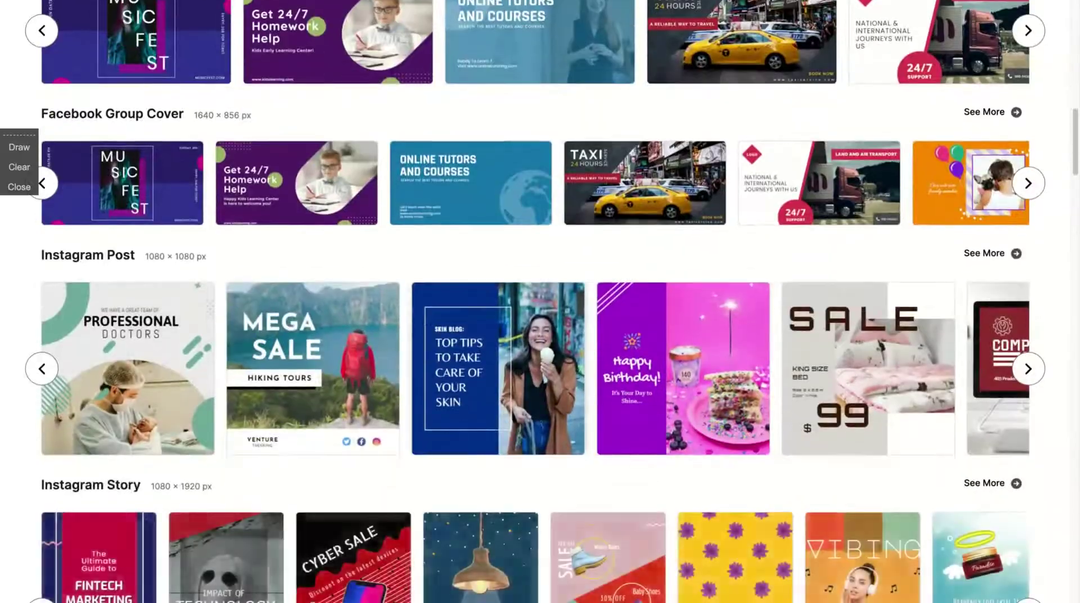
scroll(498, 412, up, 20)
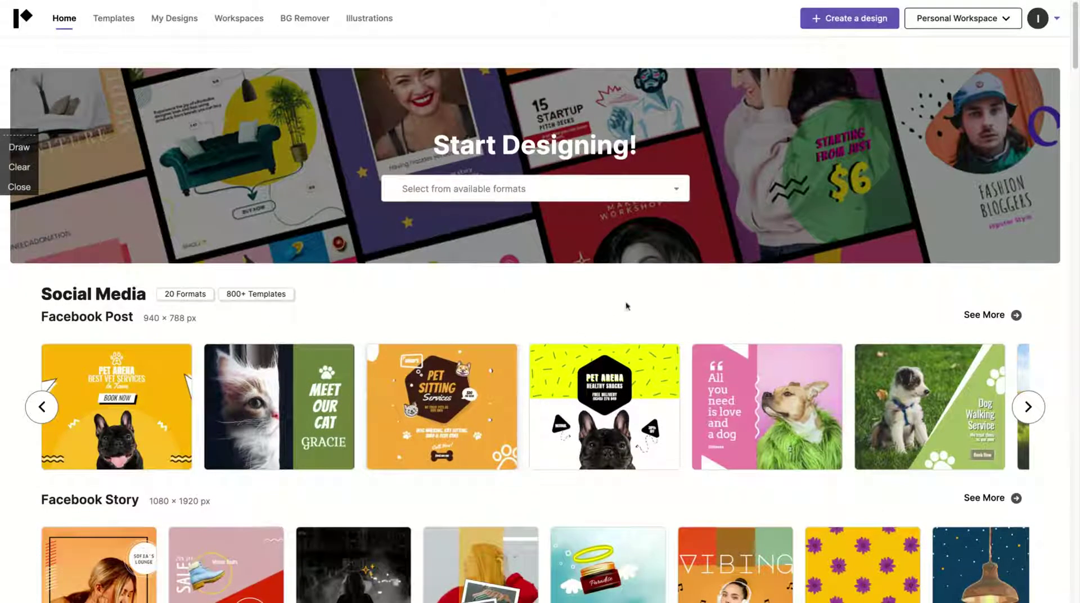
- Review the available design formats and choose Youtube Thumbnails - 1280 × 720 px to open its templates
click(550, 197)
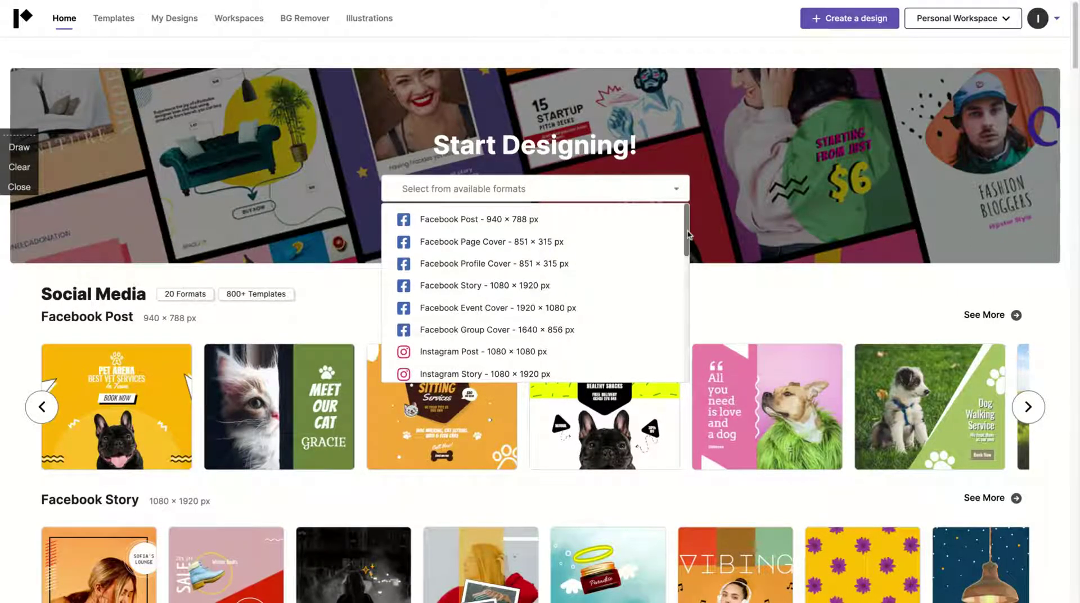
scroll(535, 293, down, 3)
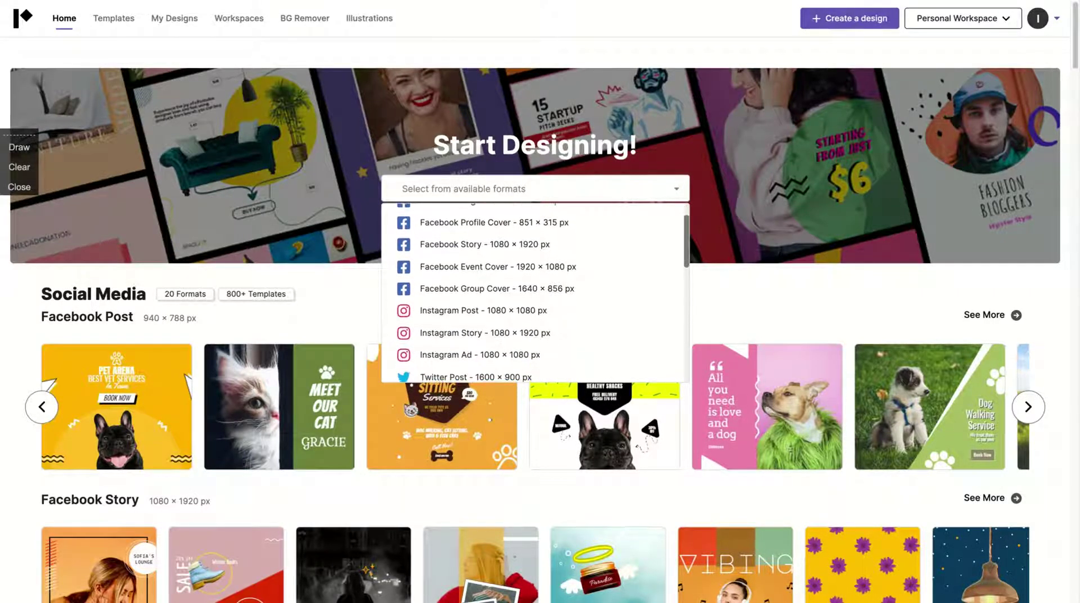
scroll(535, 292, down, 3)
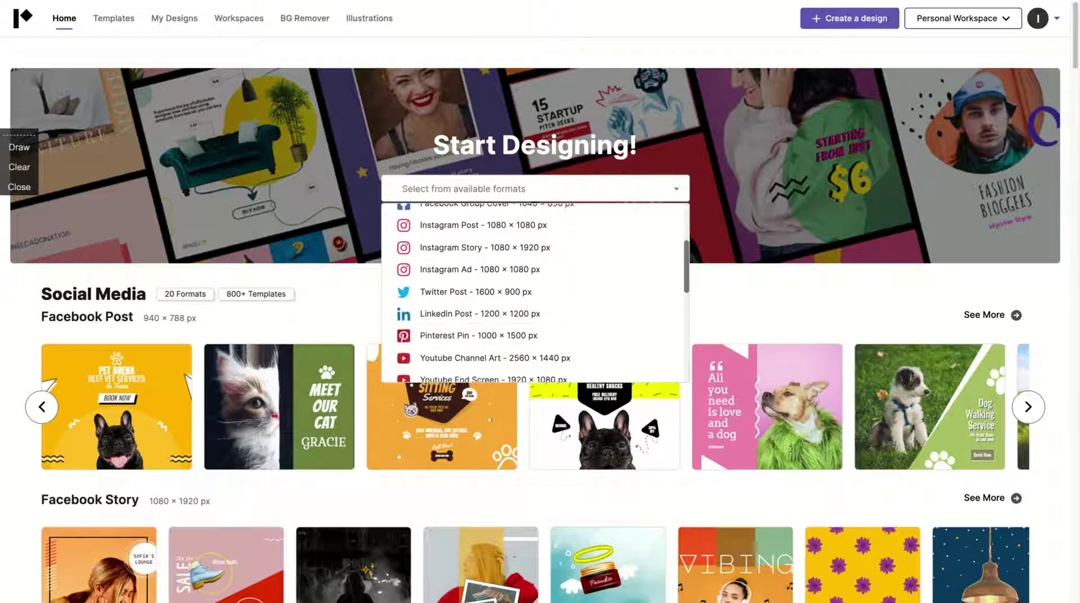
scroll(535, 293, down, 2)
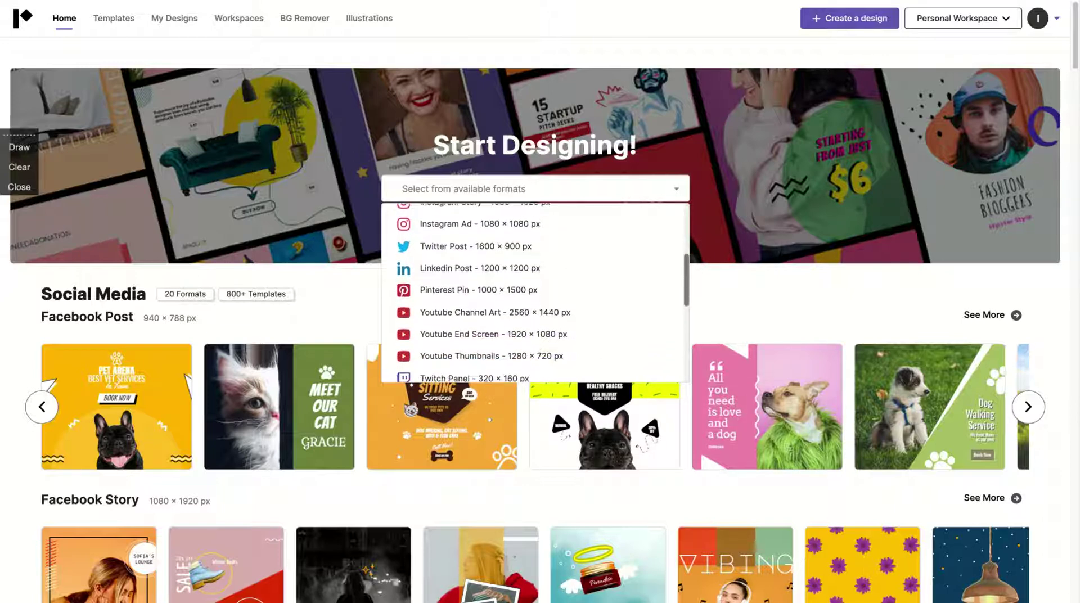
scroll(534, 292, down, 7)
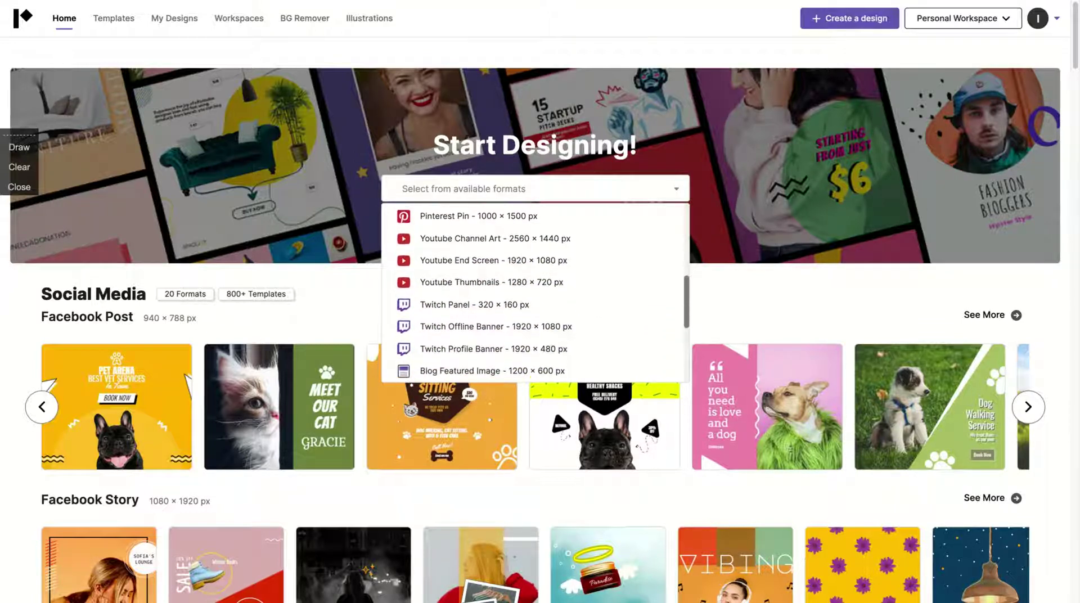
scroll(535, 293, down, 2)
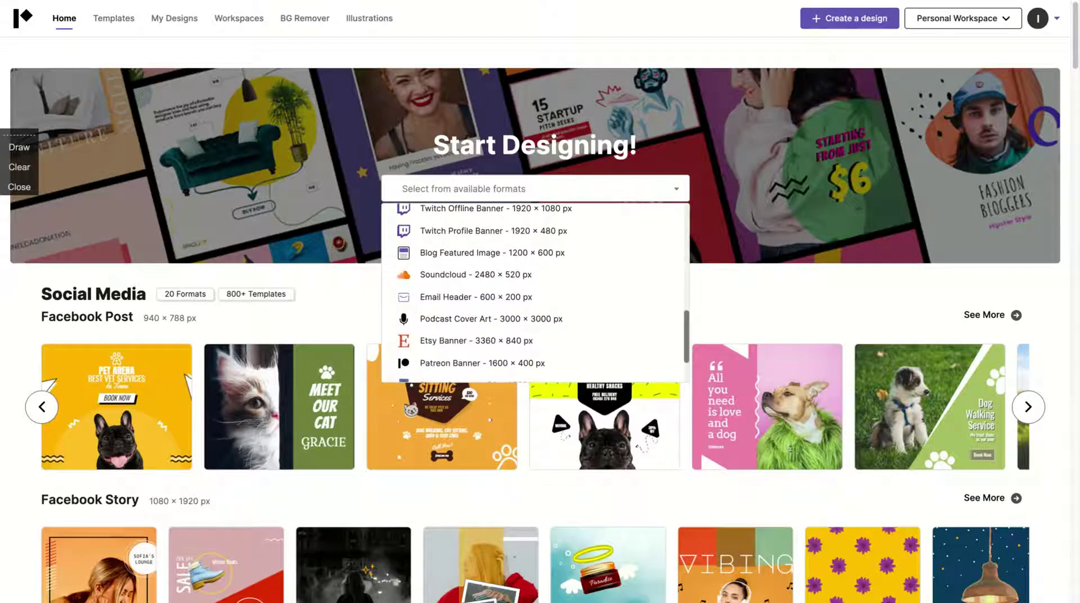
scroll(534, 293, down, 2)
scroll(444, 339, down, 1)
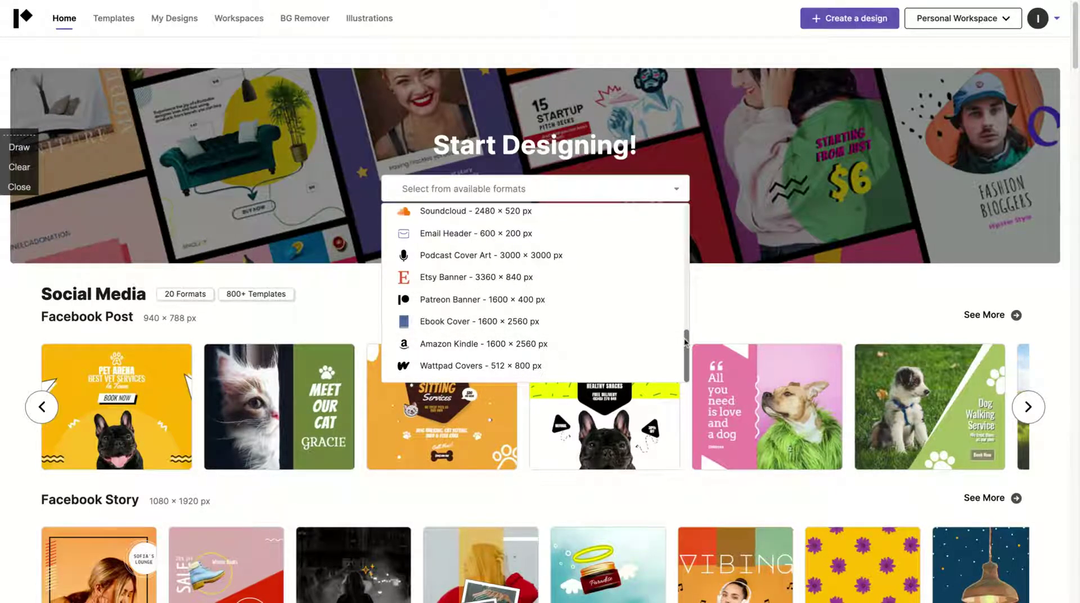
scroll(686, 340, up, 3)
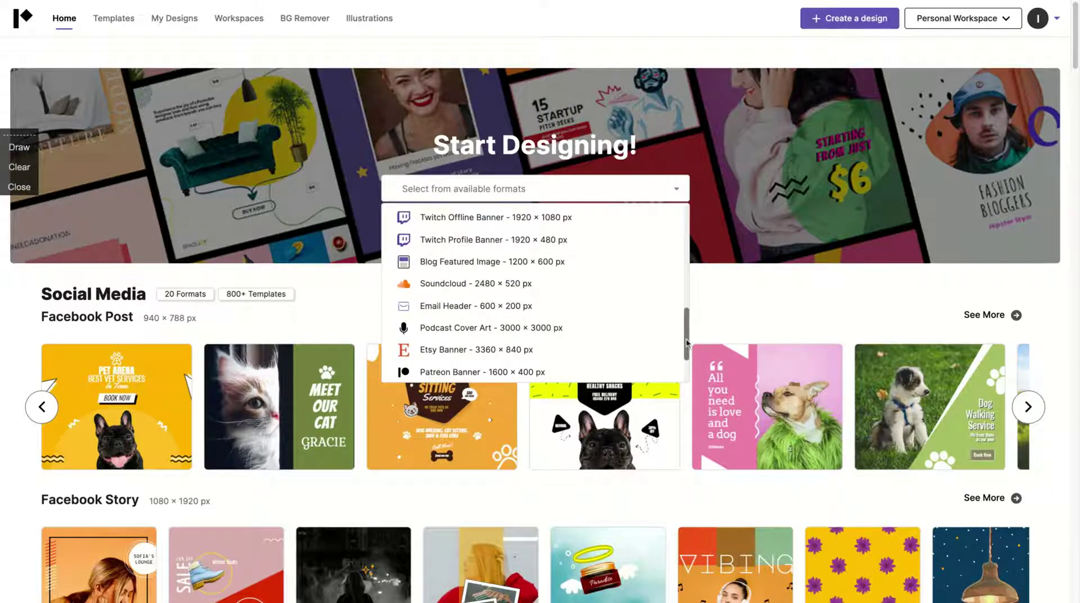
scroll(535, 293, up, 5)
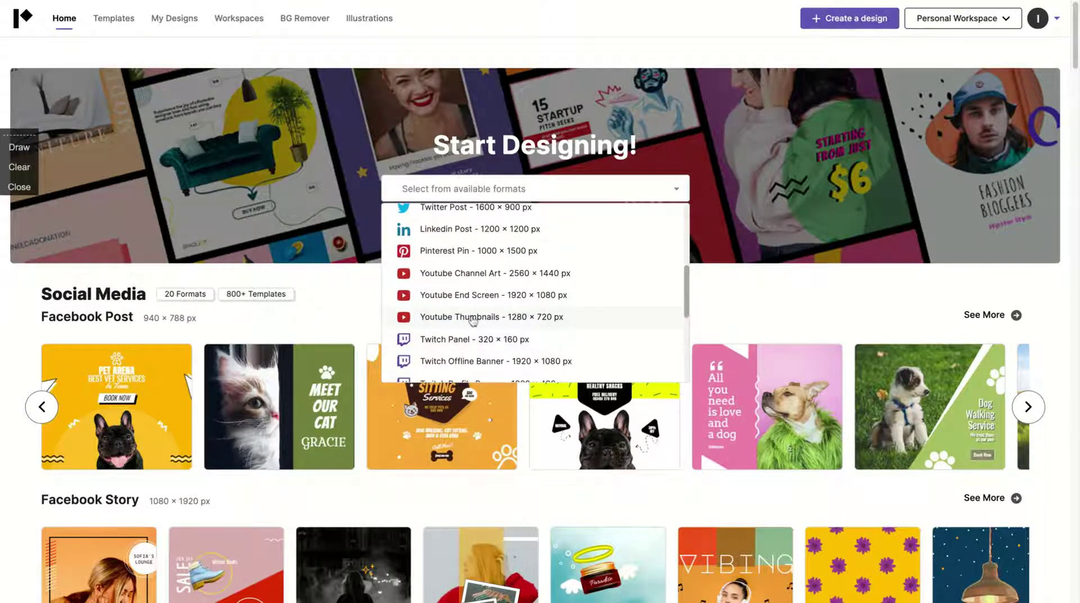
click(473, 319)
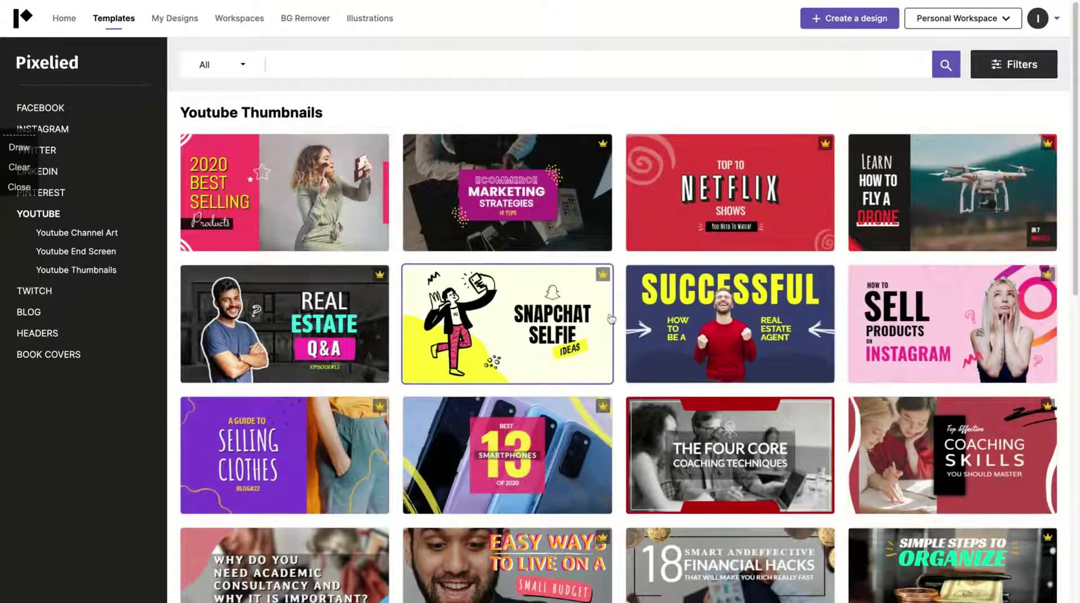
- Look through the Youtube Thumbnails templates and open the orange "How To Heal Your Eyesight Naturally" template in the editor
scroll(611, 319, down, 3)
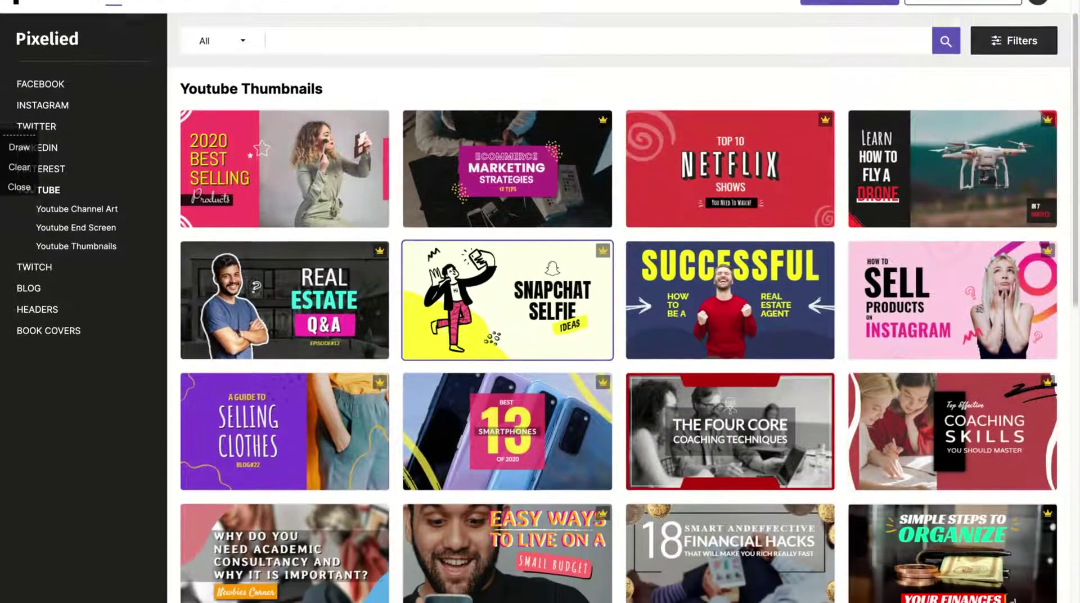
scroll(611, 319, down, 2)
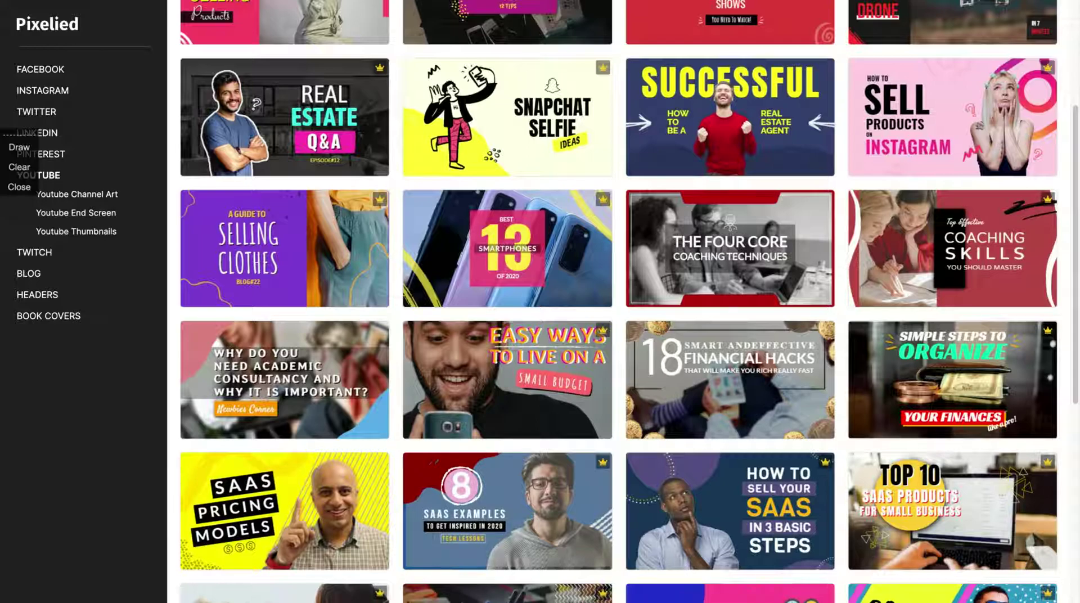
scroll(611, 319, down, 6)
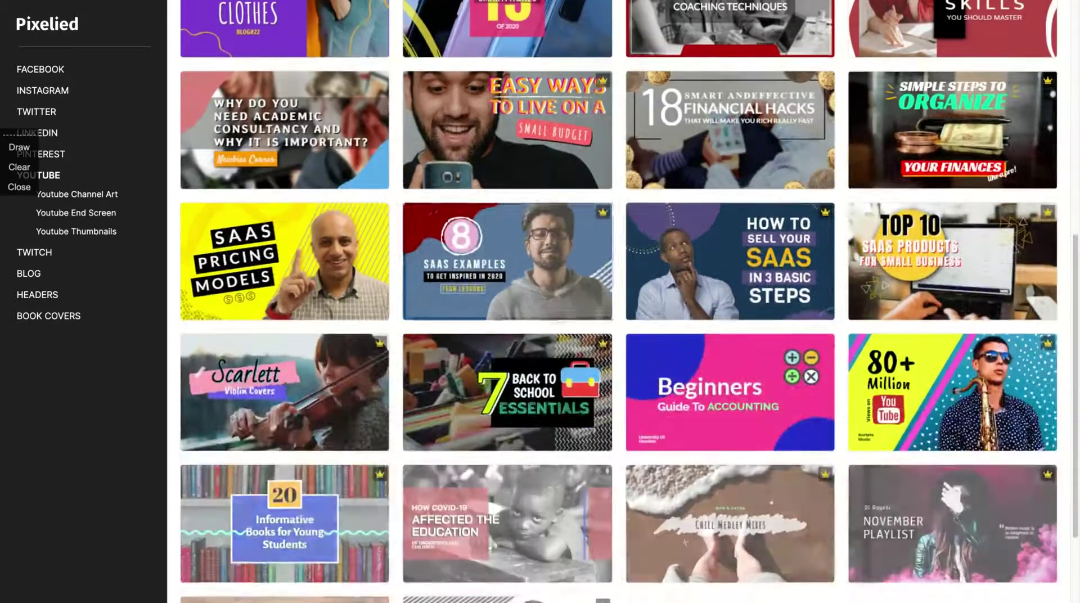
scroll(611, 319, down, 3)
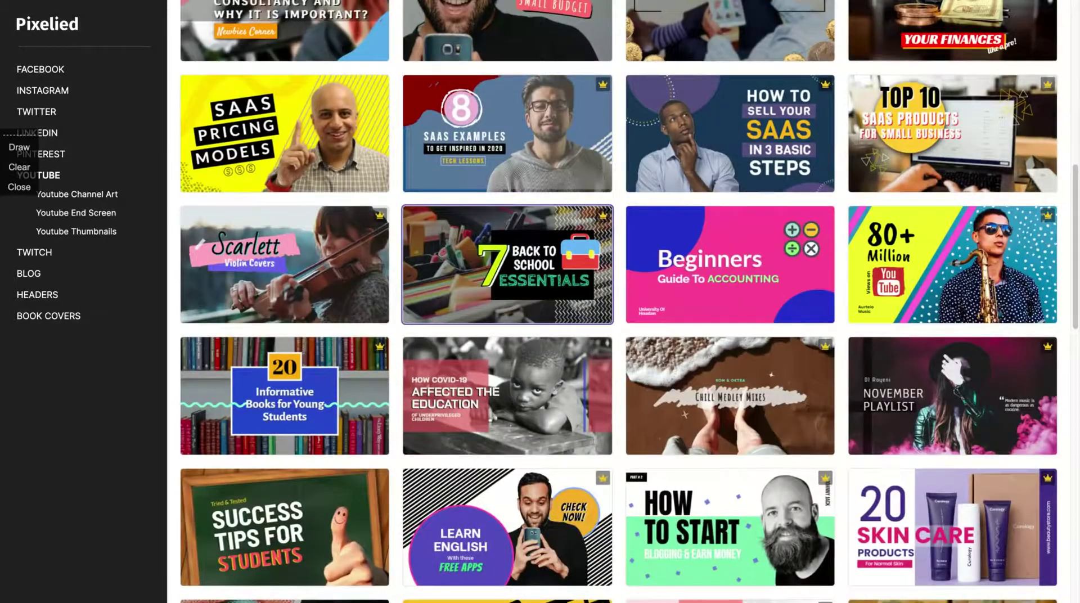
scroll(611, 319, down, 3)
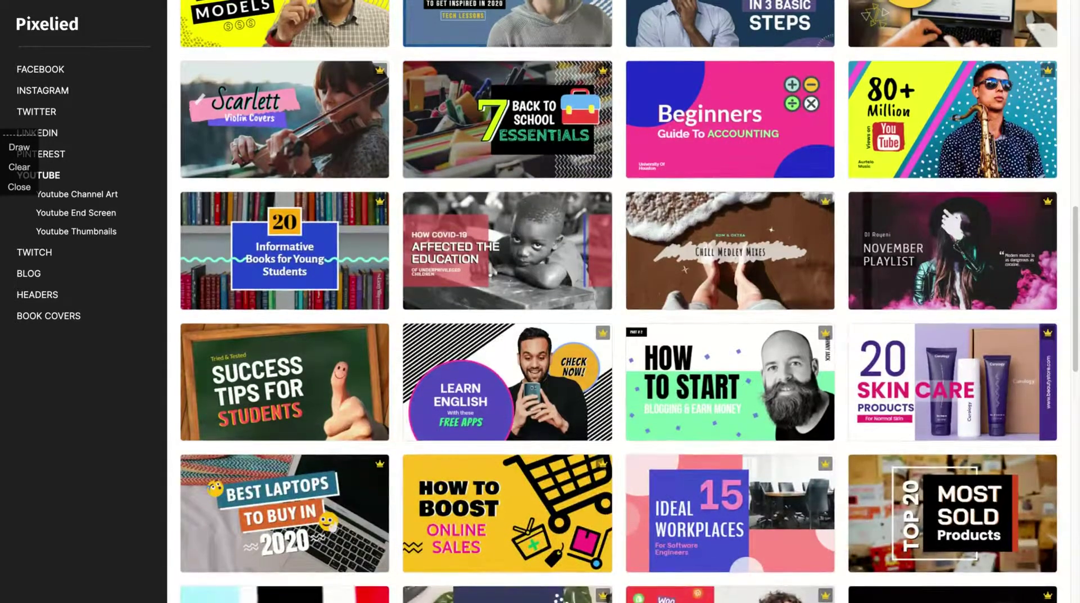
scroll(611, 319, down, 4)
scroll(507, 540, down, 6)
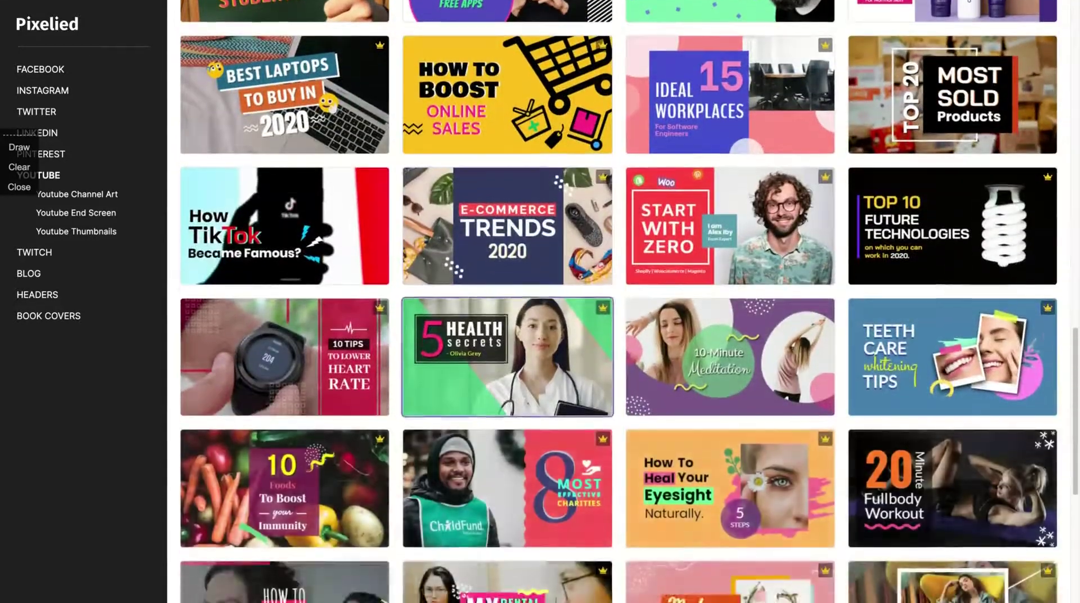
scroll(508, 541, up, 2)
scroll(507, 540, up, 2)
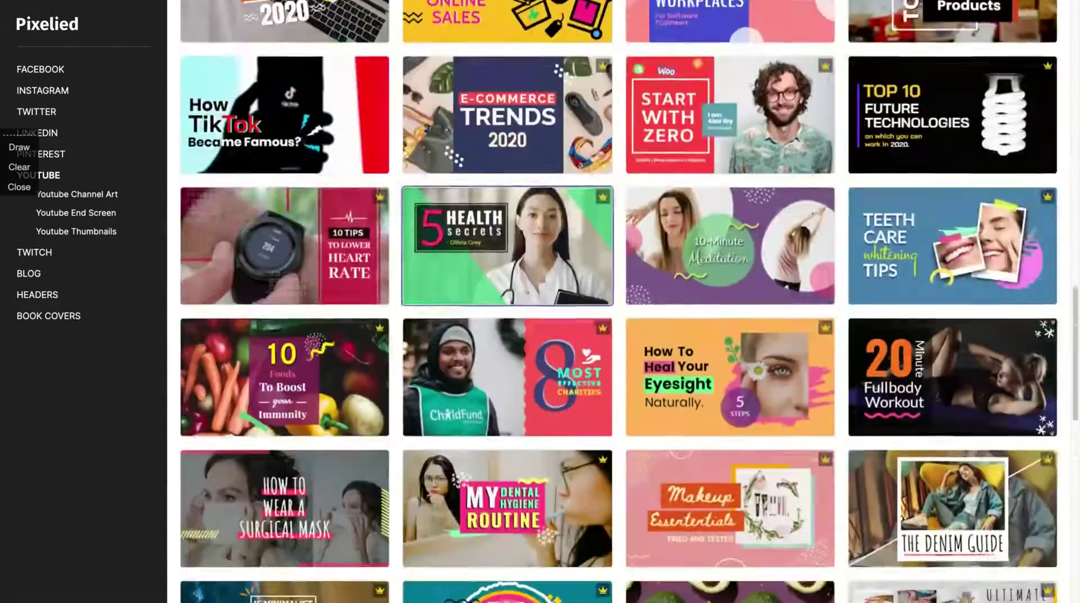
scroll(507, 540, down, 1)
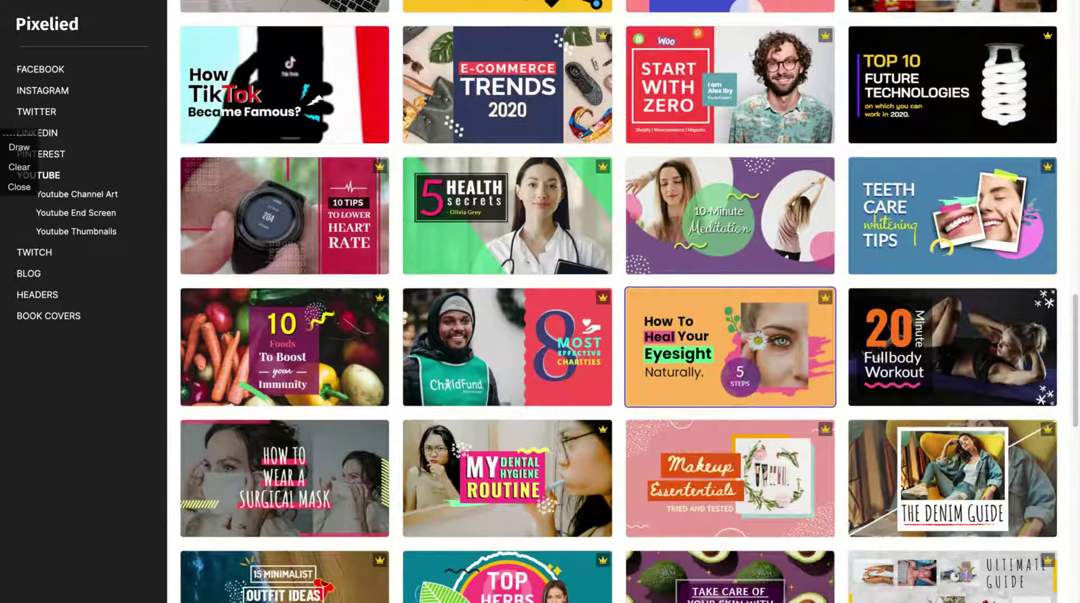
click(730, 347)
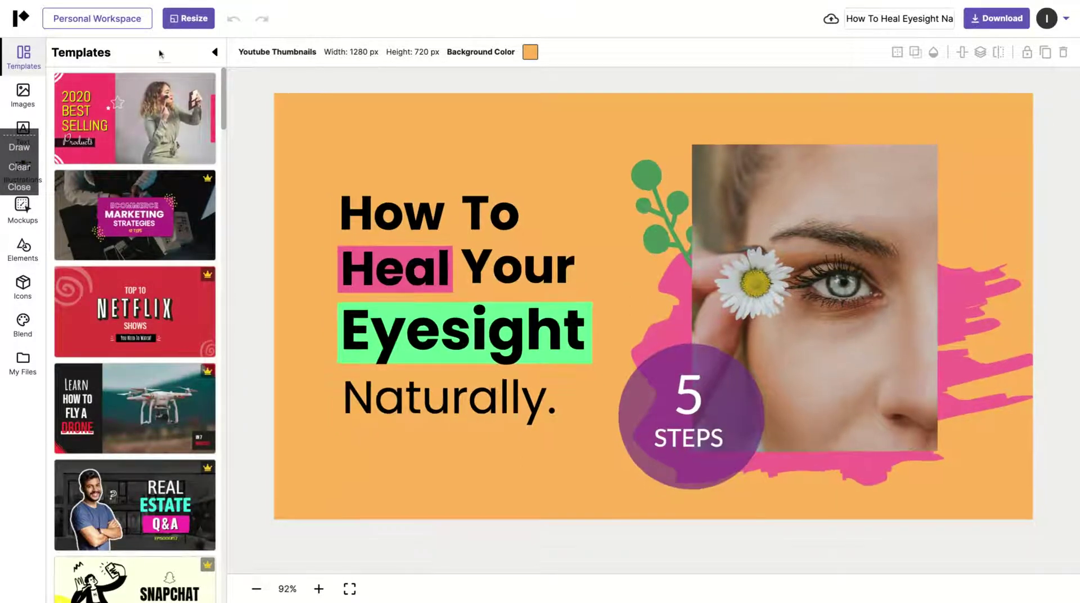
- Browse the template list inside the editor and examine the background color options of the thumbnail
scroll(225, 93, down, 8)
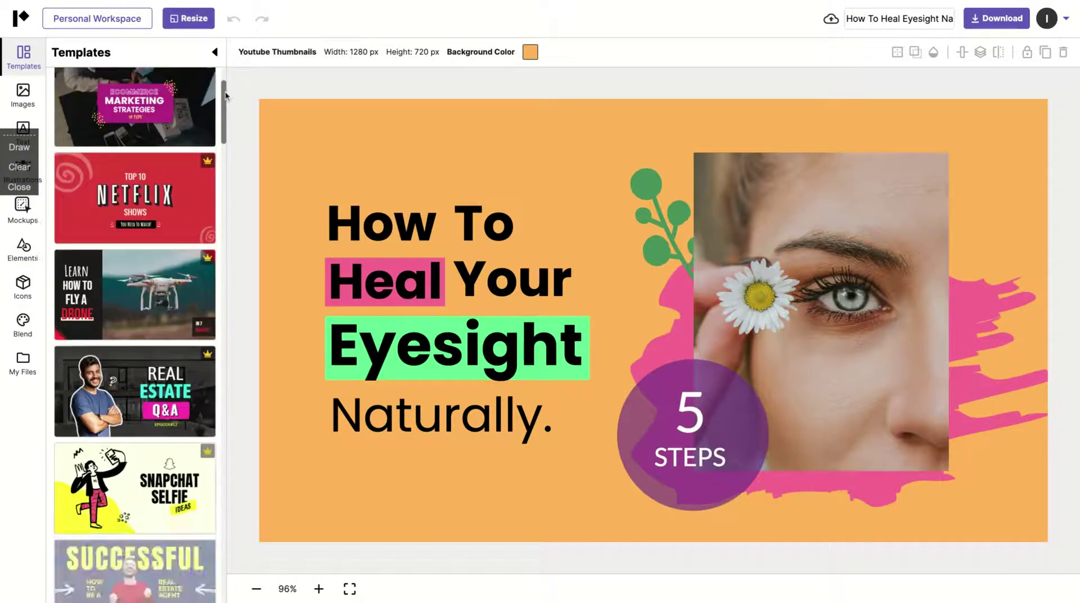
scroll(225, 91, down, 20)
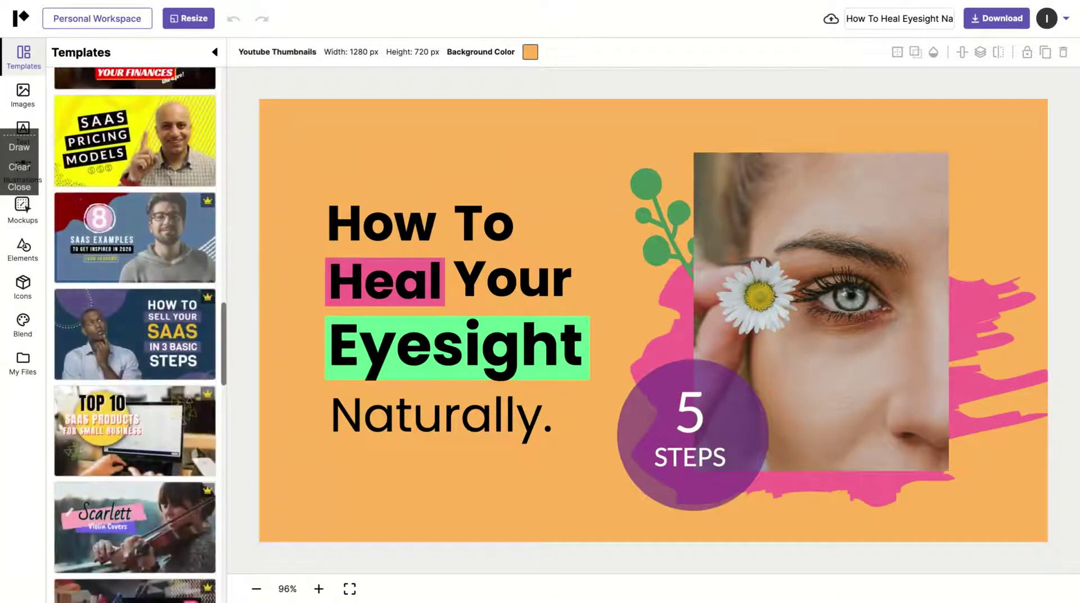
scroll(135, 334, up, 20)
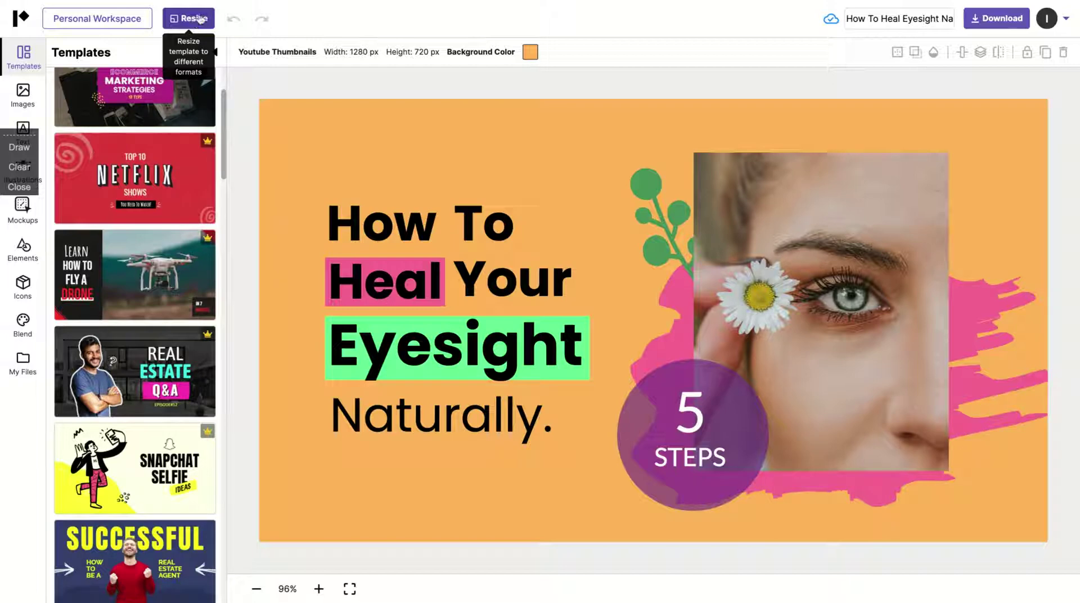
click(530, 52)
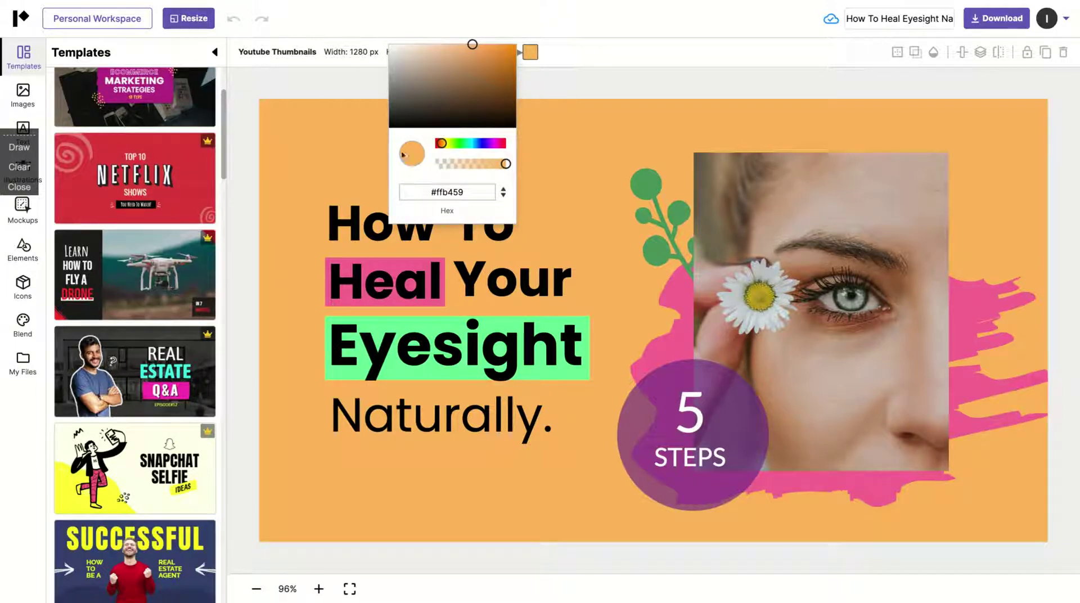
click(551, 92)
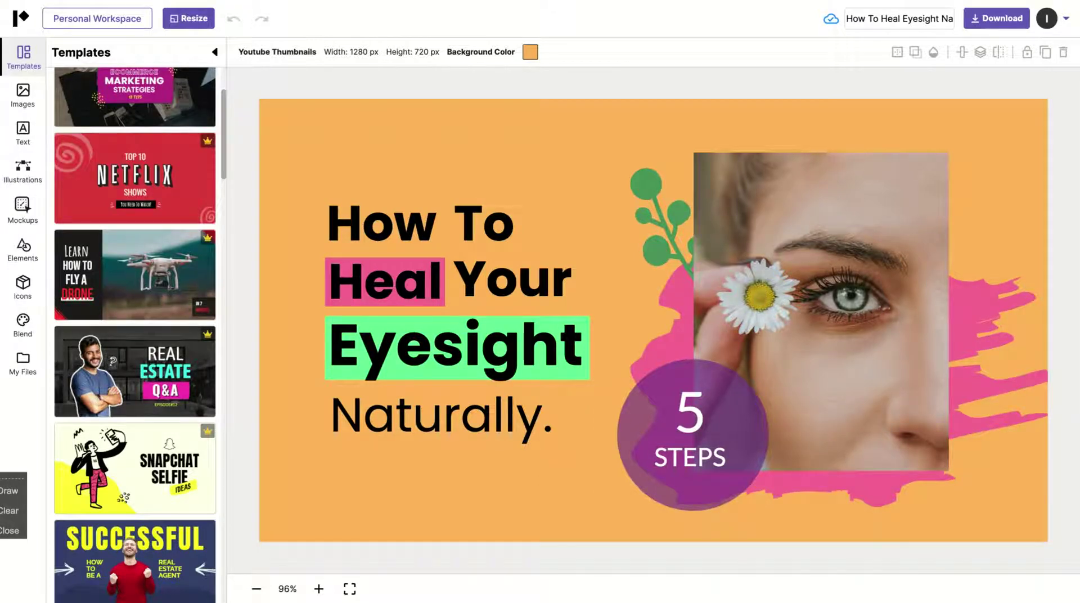
- Search the Pixabay and Unsplash image libraries for "billie eilish"
click(21, 101)
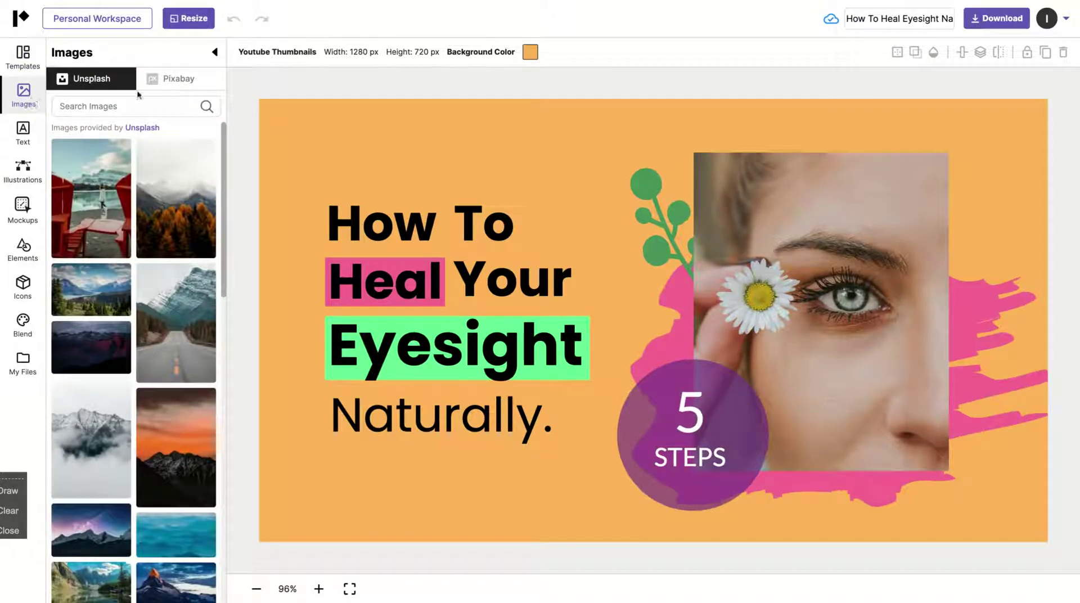
click(164, 81)
click(162, 105)
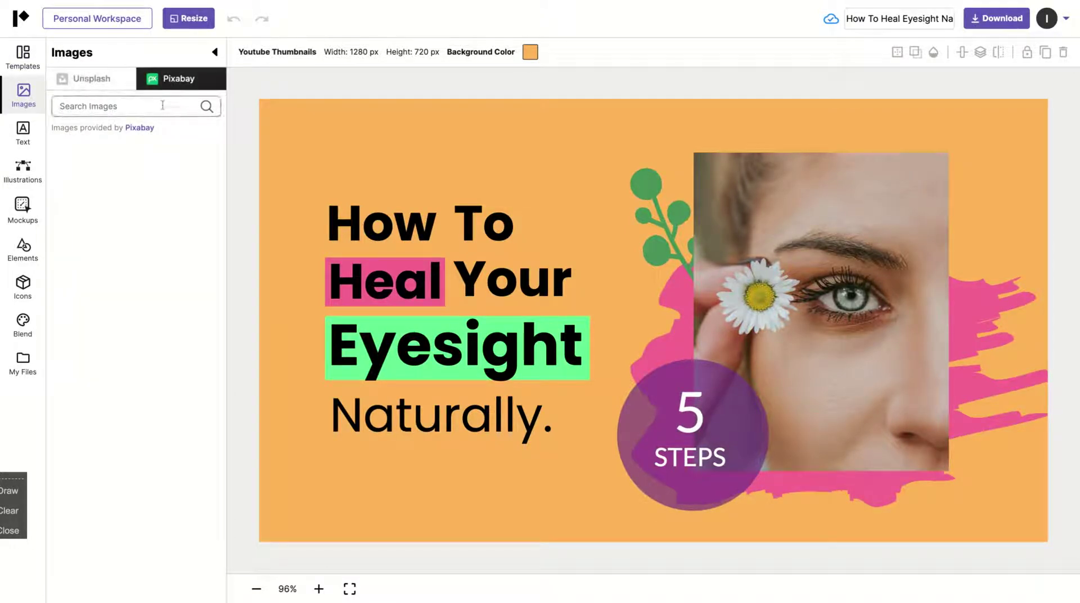
text(billie eilish)
click(120, 86)
click(107, 113)
key(Return)
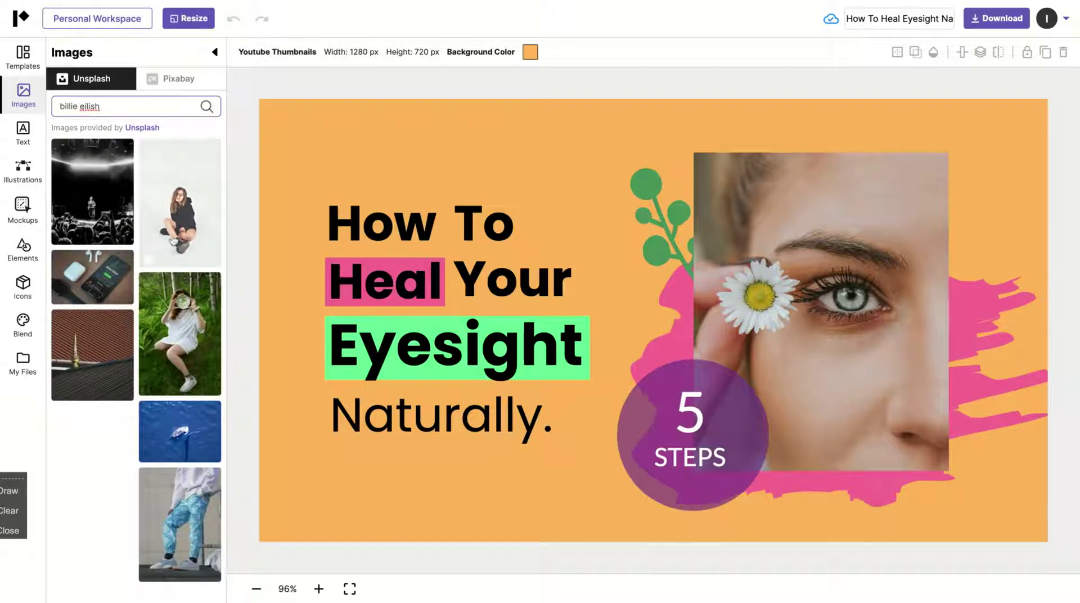
- Add the Unsplash photo of the seated woman in a black hoodie to the canvas, then delete it
click(178, 203)
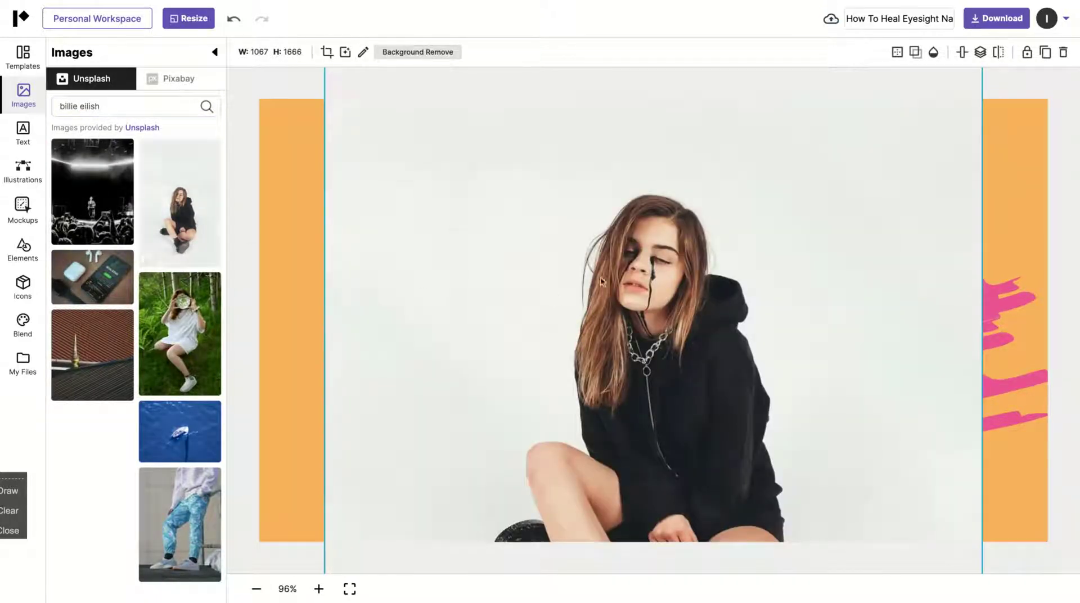
click(1064, 53)
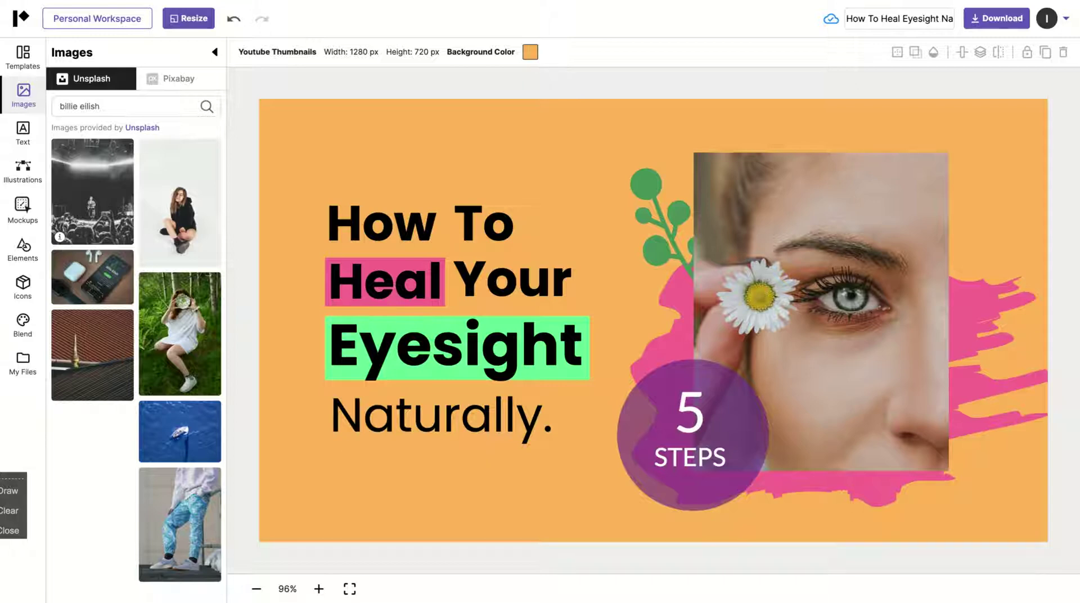
- Look through the headline, subheadline and body text options and the full range of ready-made text styles
click(23, 132)
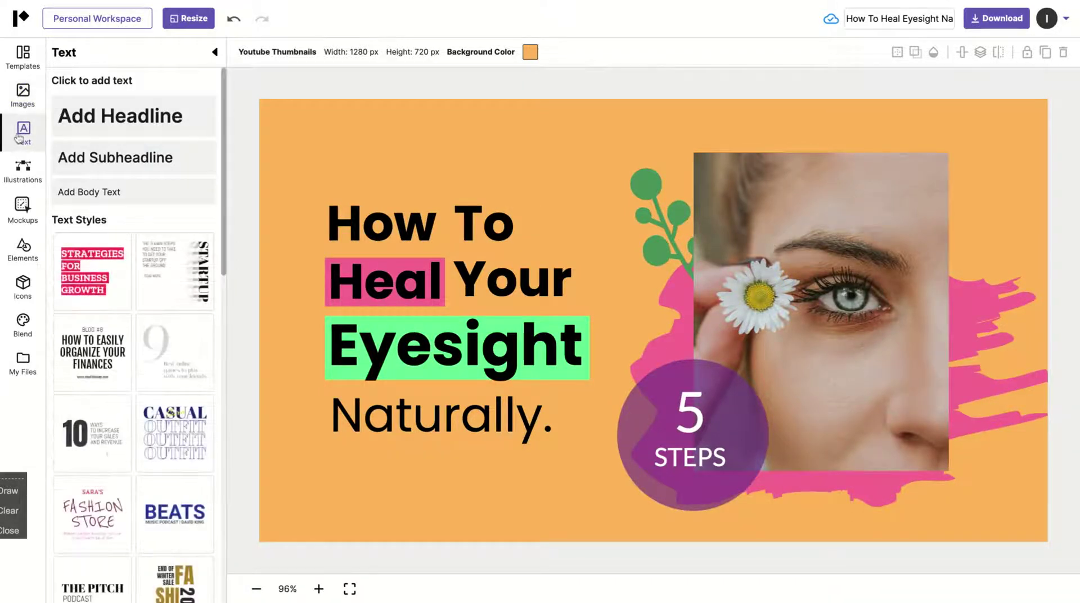
scroll(119, 462, down, 15)
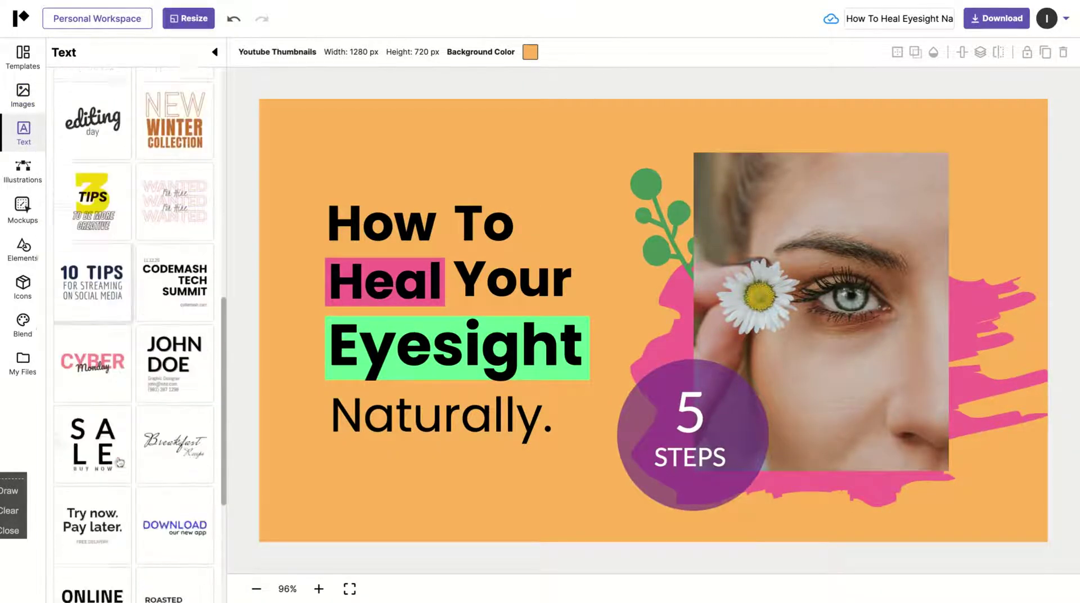
scroll(120, 463, down, 3)
scroll(119, 462, up, 18)
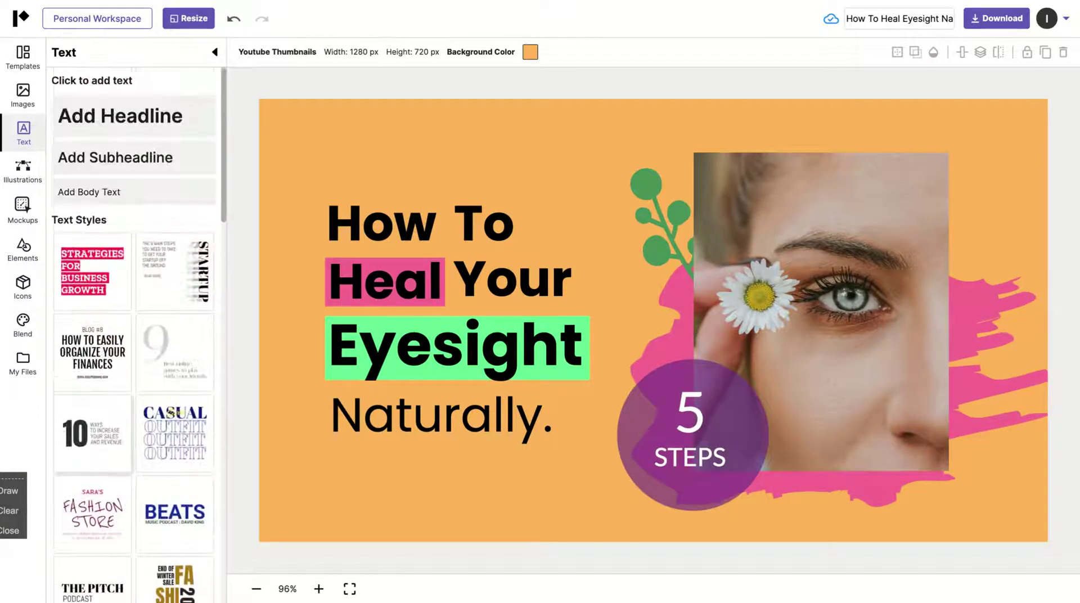
scroll(118, 185, up, 1)
scroll(127, 332, down, 1)
scroll(128, 334, down, 10)
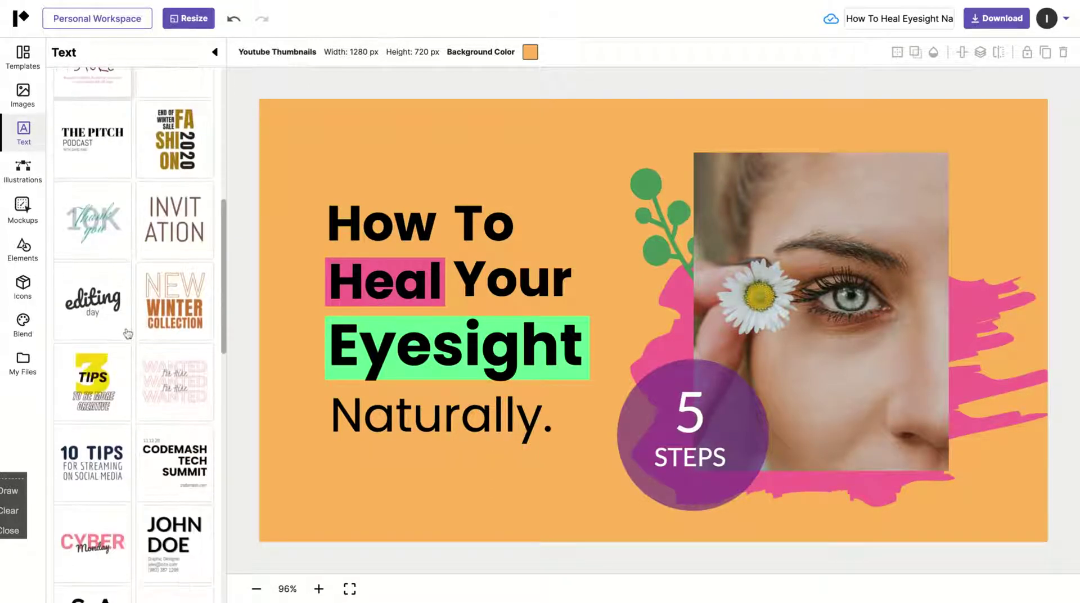
scroll(133, 334, down, 5)
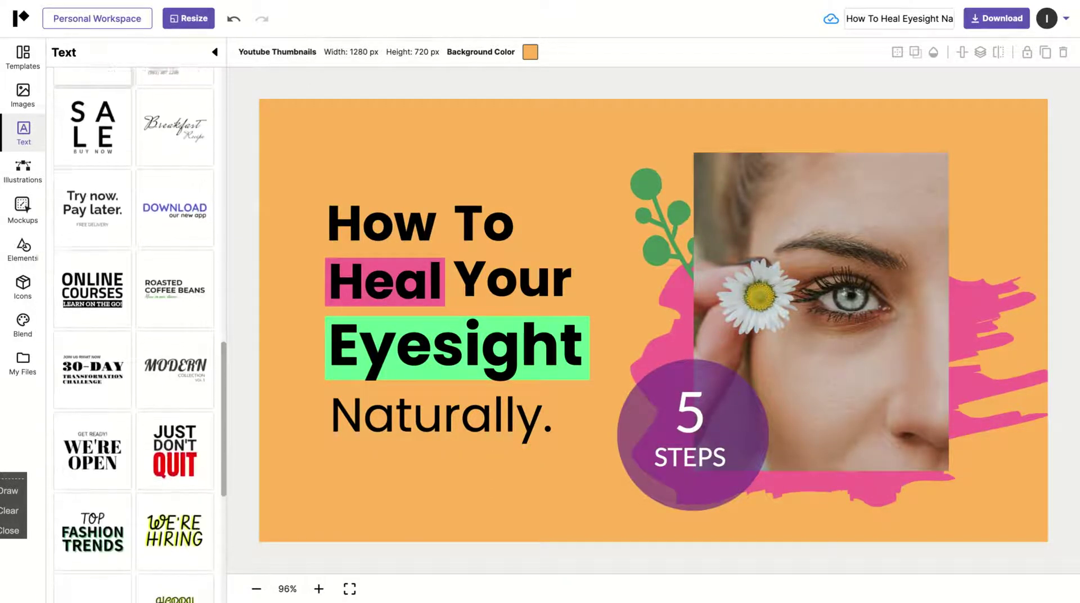
scroll(134, 334, down, 5)
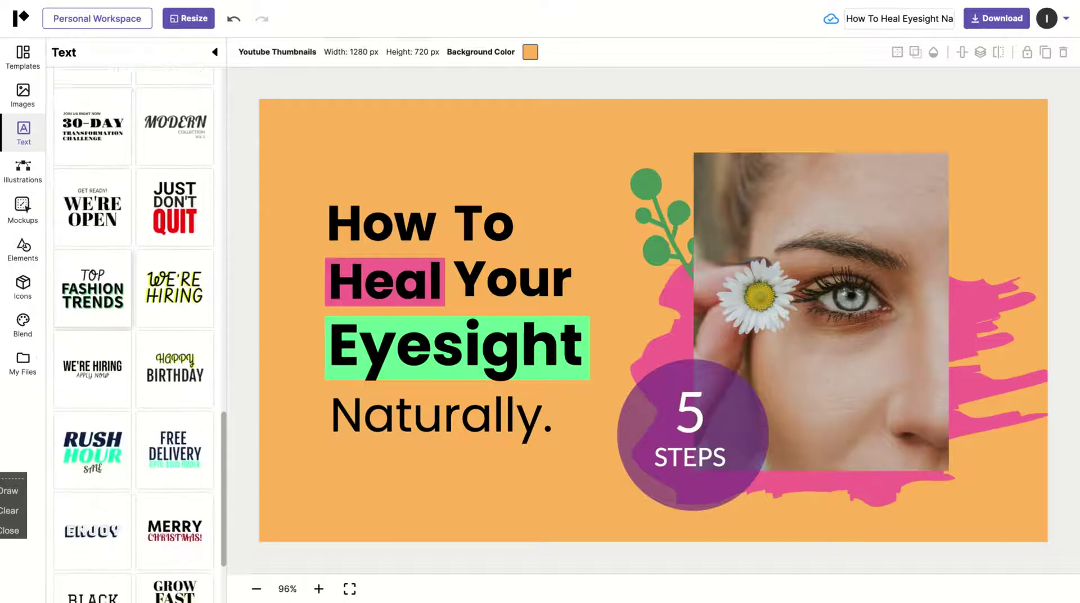
scroll(134, 335, up, 20)
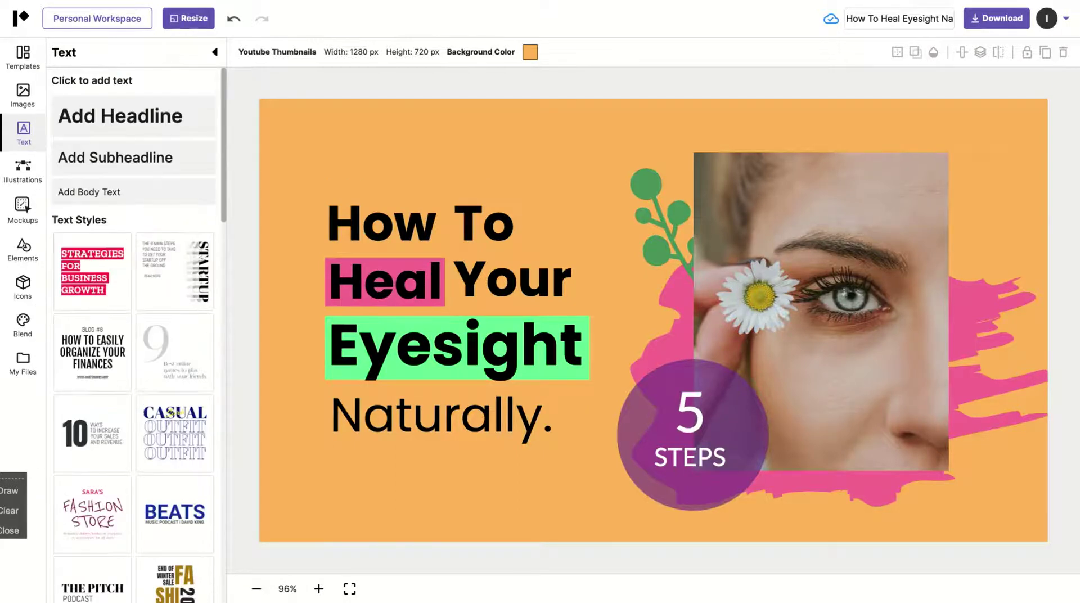
- Browse the illustration library, from technology and tool graphics to character drawings
click(32, 170)
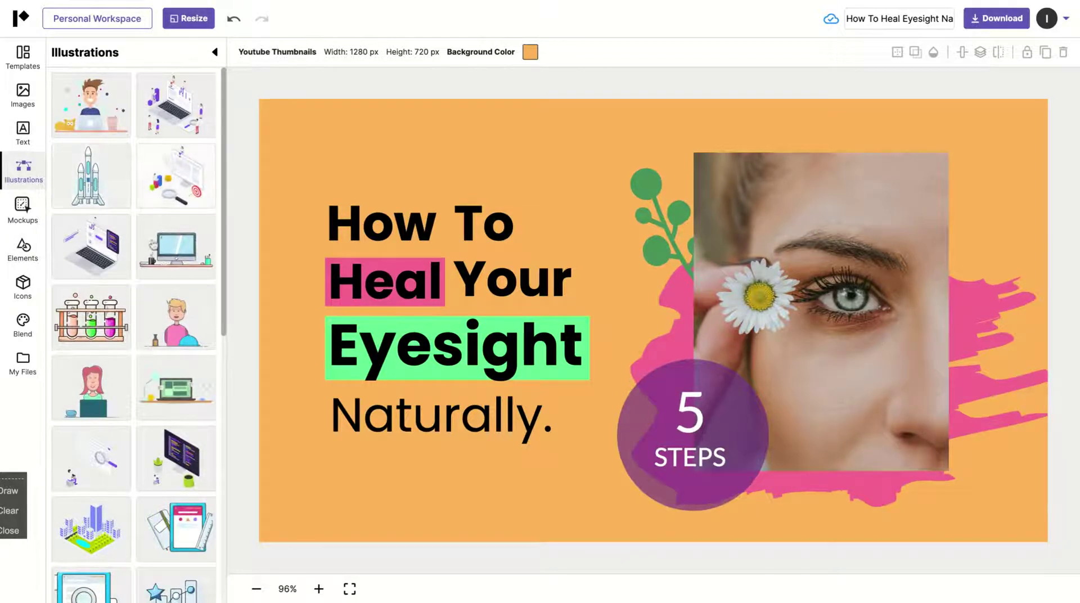
scroll(133, 253, down, 3)
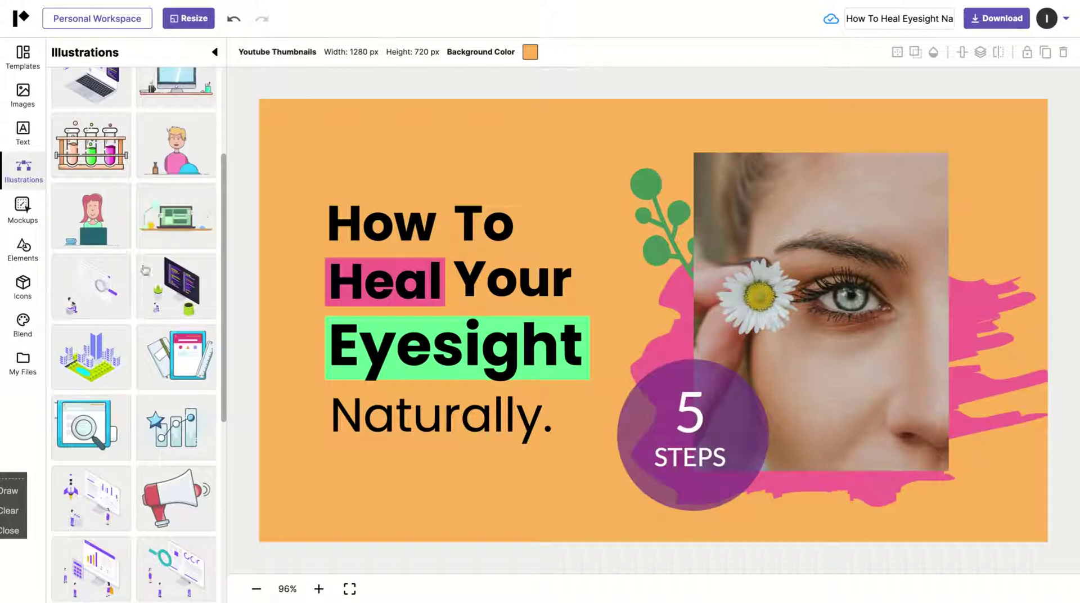
scroll(161, 305, down, 5)
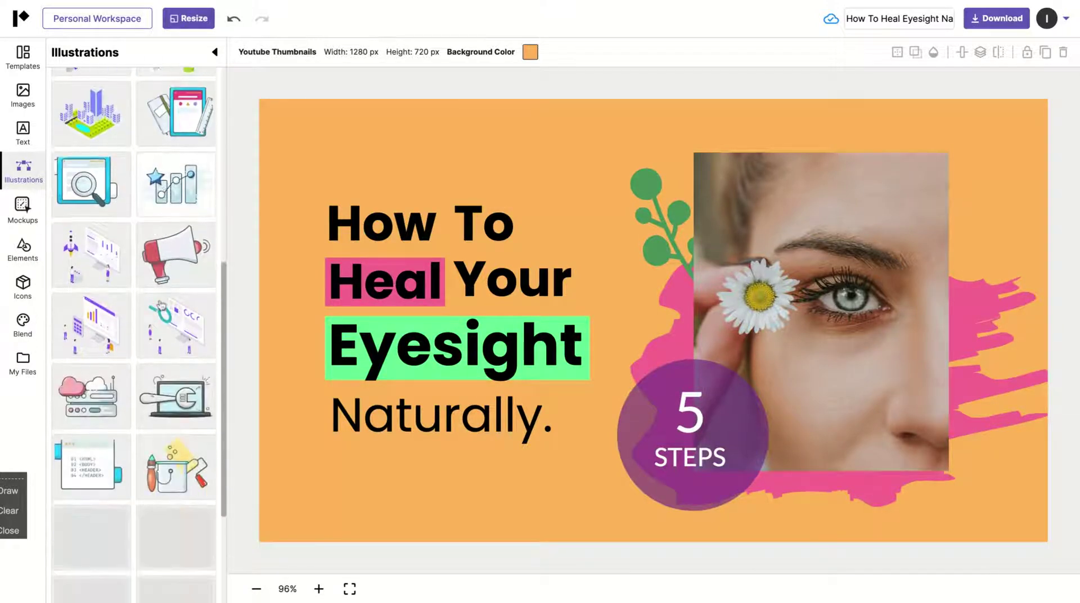
scroll(161, 306, down, 5)
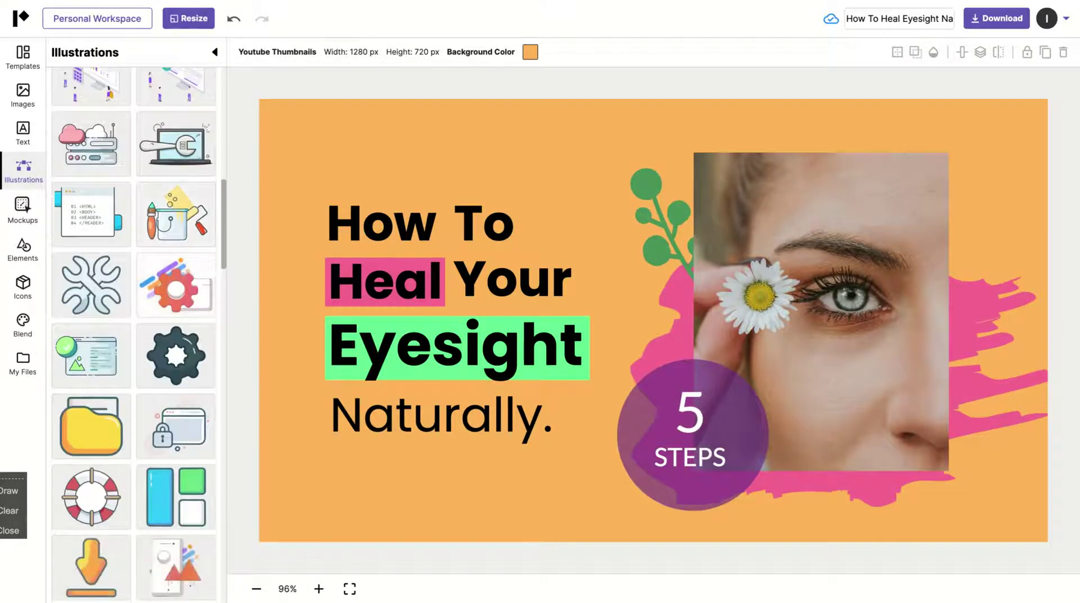
scroll(116, 432, down, 7)
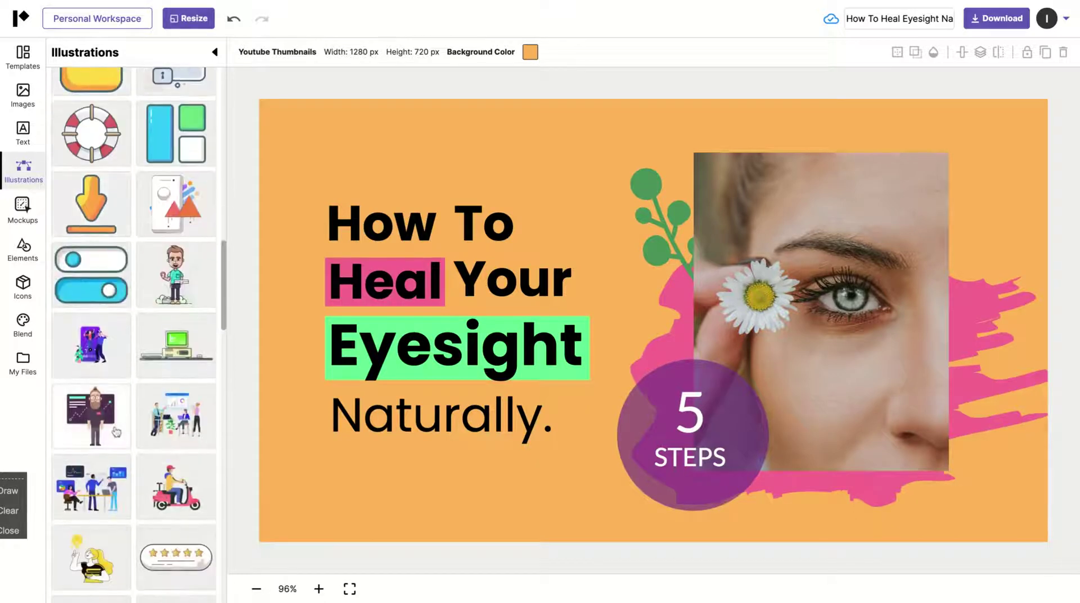
scroll(116, 432, down, 5)
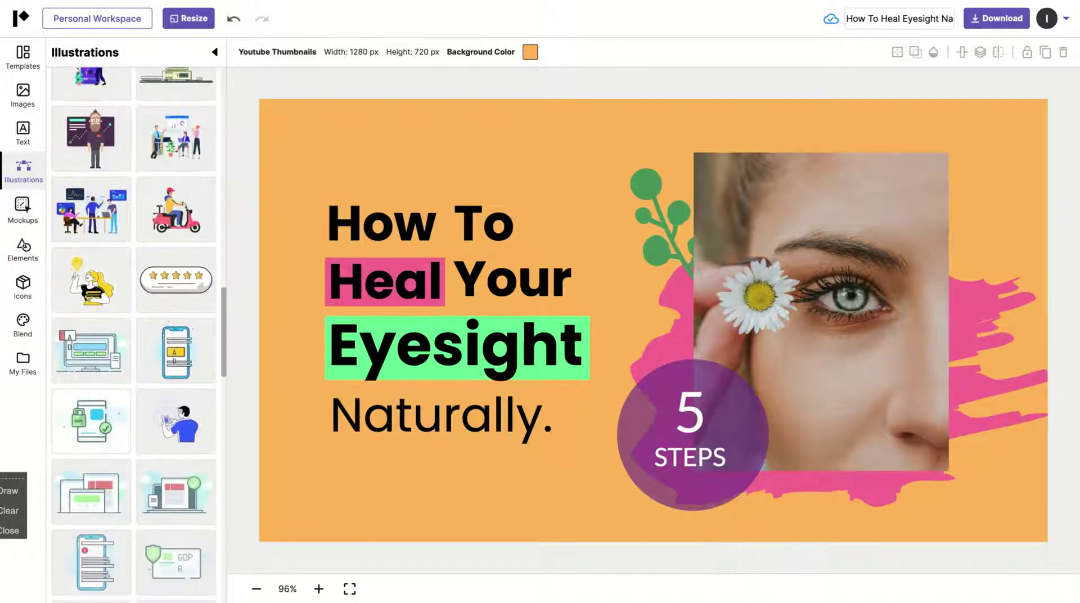
- Try out the illustration of the blonde woman holding books on the canvas, shift its position, and delete it
click(93, 281)
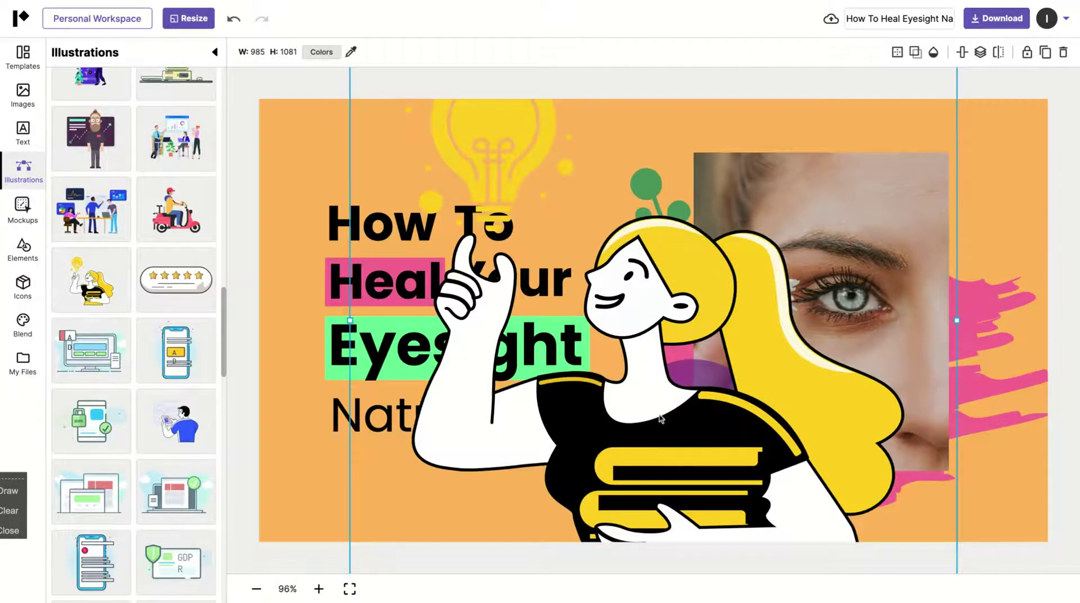
drag(660, 418, 721, 355)
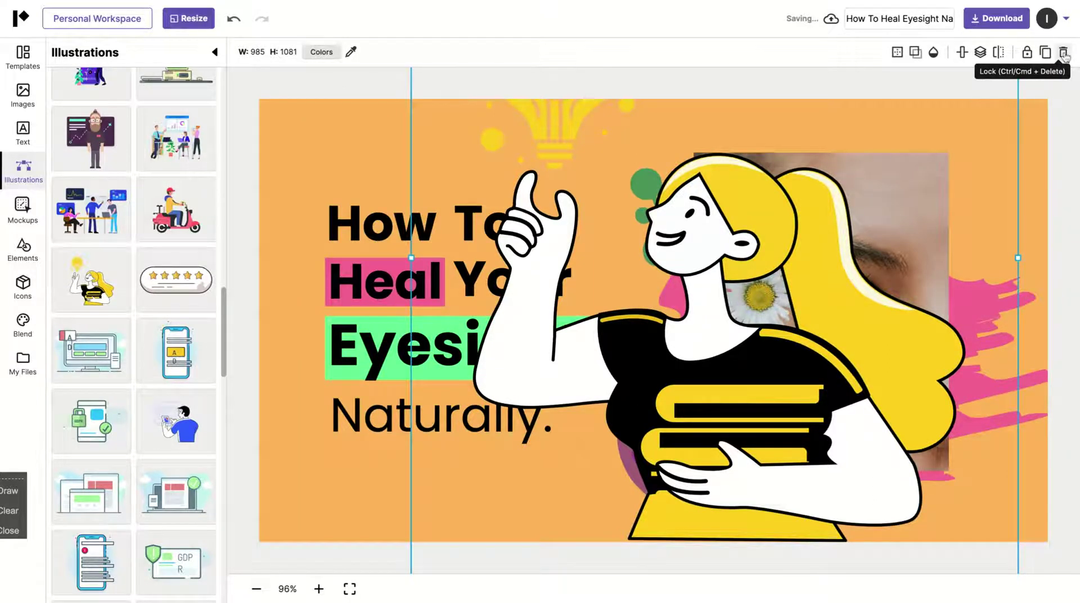
click(1063, 53)
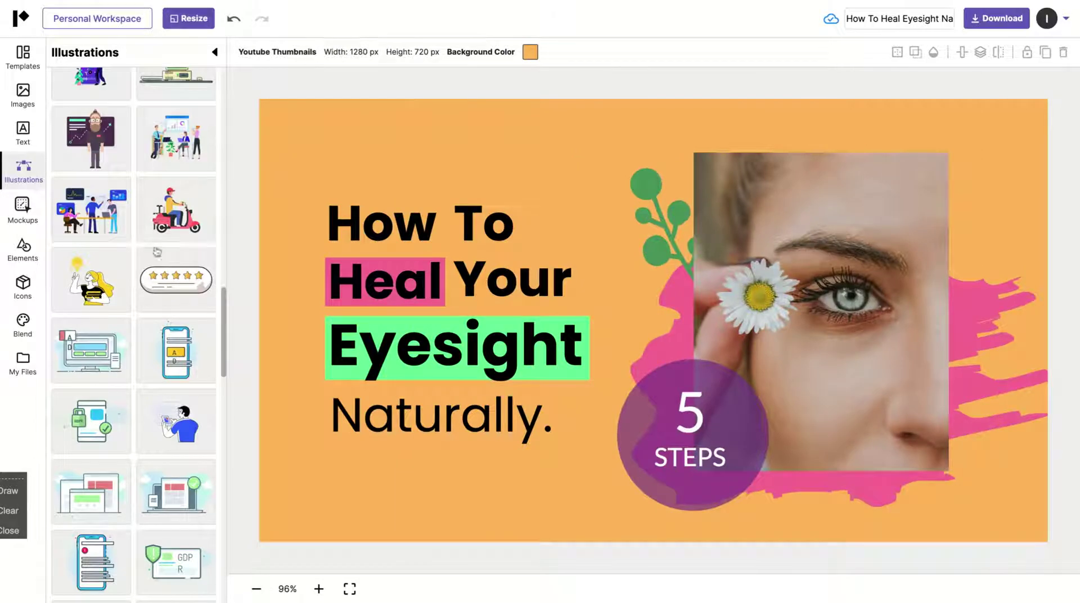
- Browse the mockup library, from TV, laptop and frame scenes to the smartwatch and lamp post banner mockups
click(22, 209)
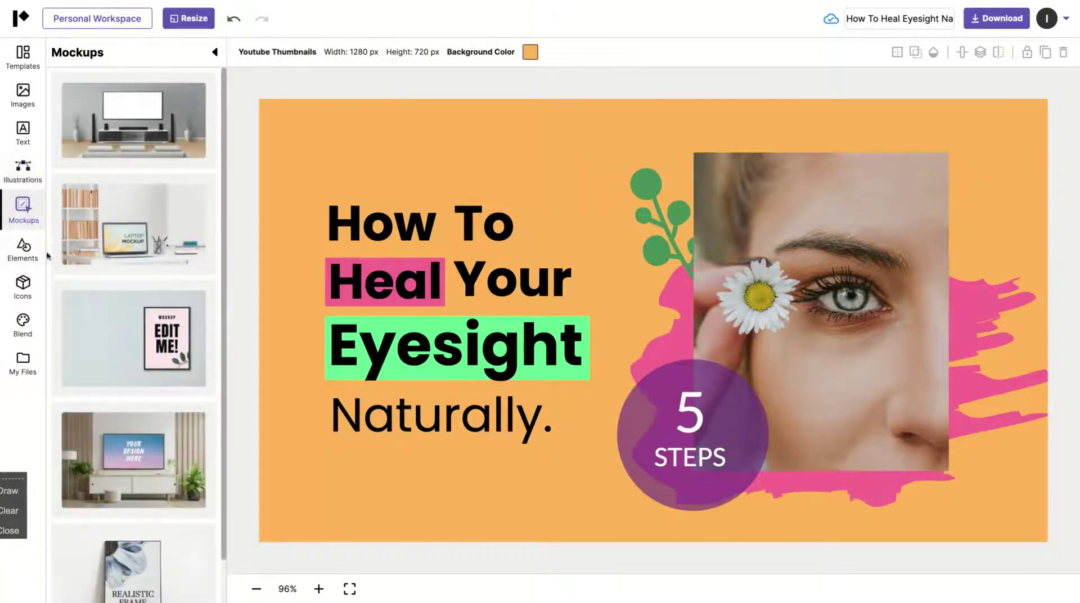
scroll(134, 362, down, 5)
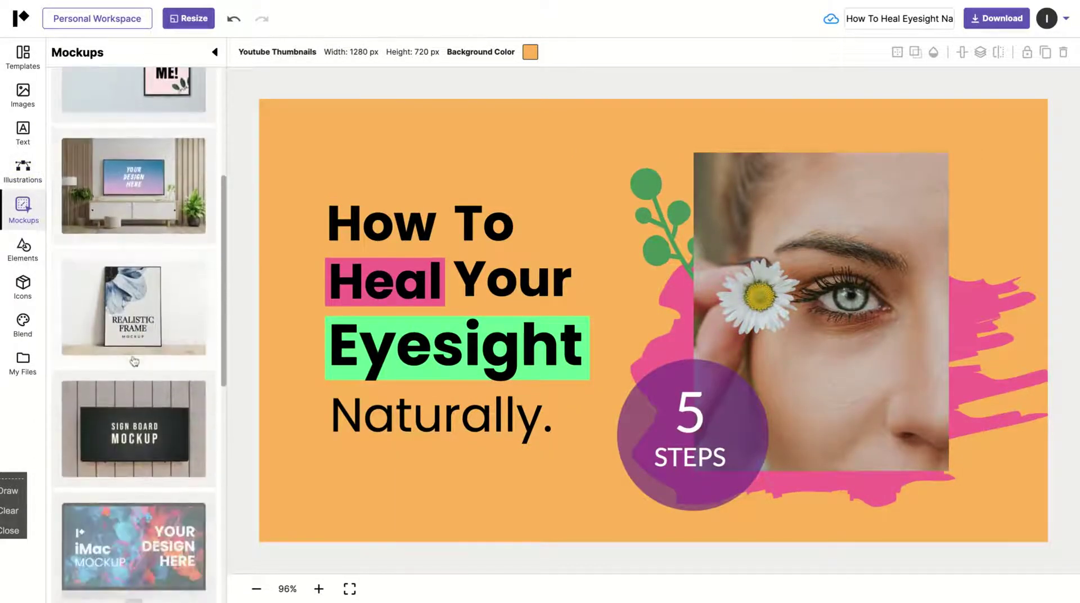
scroll(143, 487, down, 3)
scroll(142, 426, down, 4)
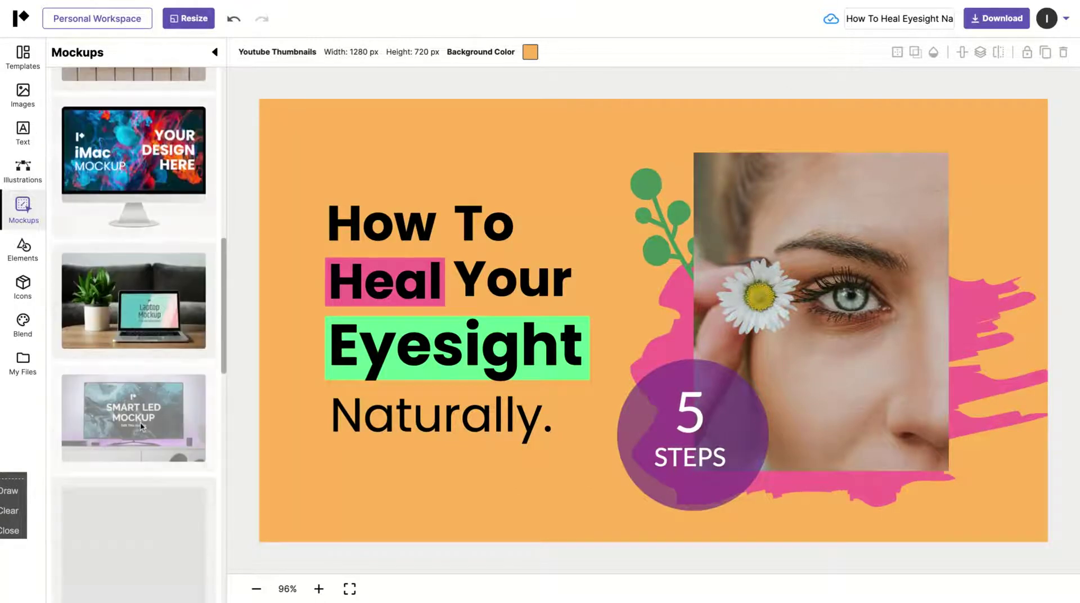
scroll(141, 426, down, 7)
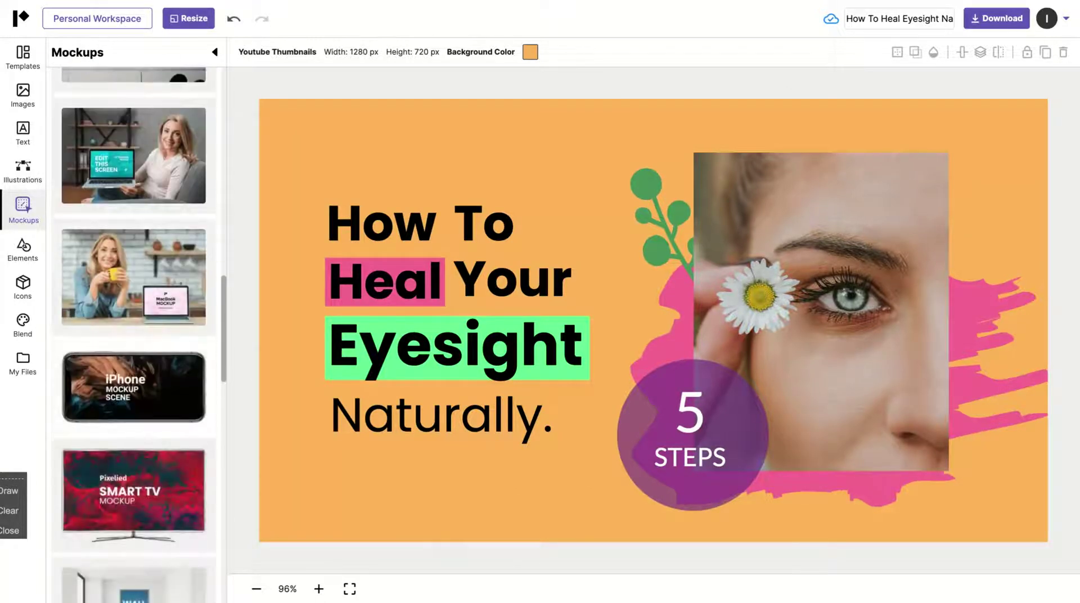
scroll(134, 334, down, 12)
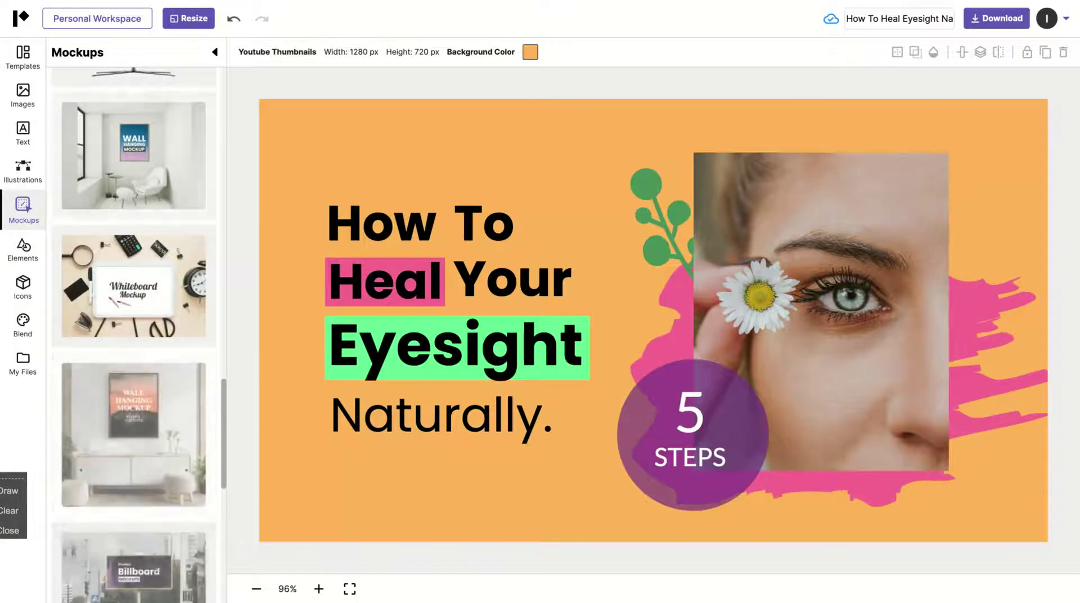
scroll(134, 334, down, 5)
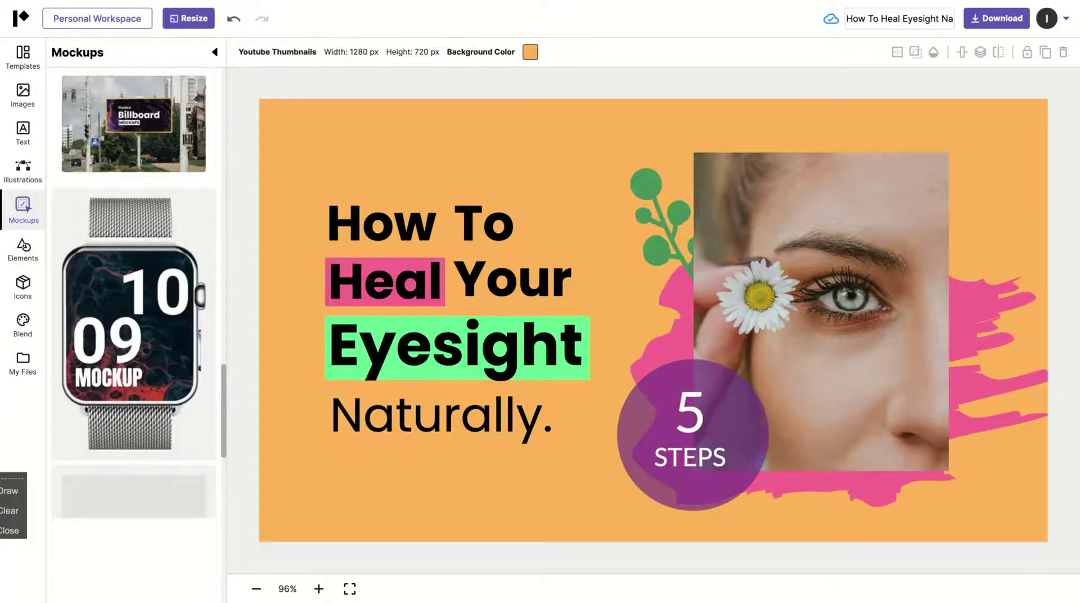
scroll(134, 334, down, 4)
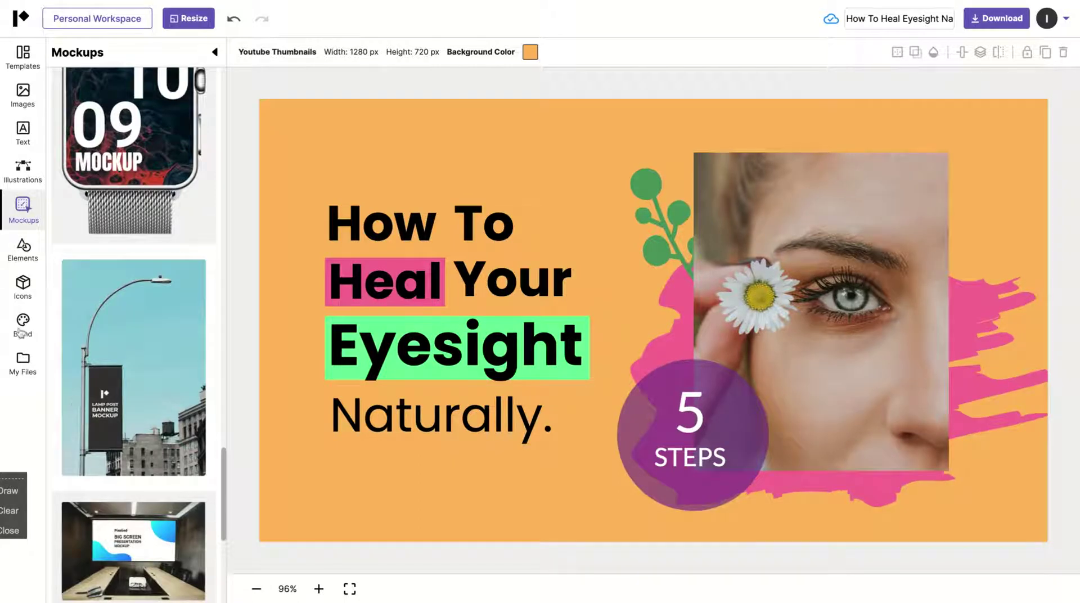
- Look through the speech bubble elements and the Iconfinder results for social icons
click(23, 248)
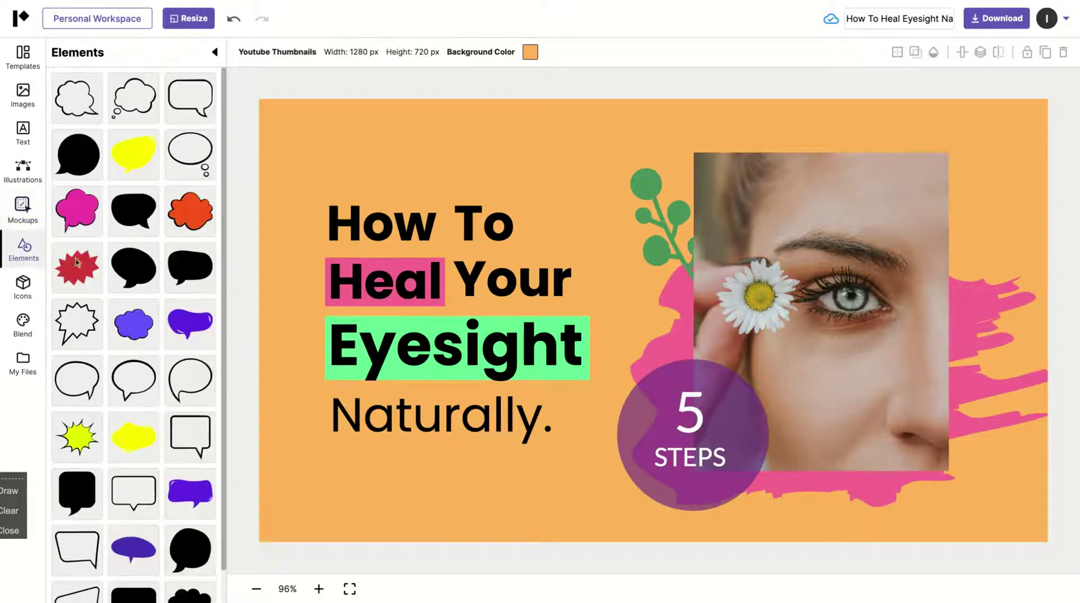
scroll(123, 255, down, 2)
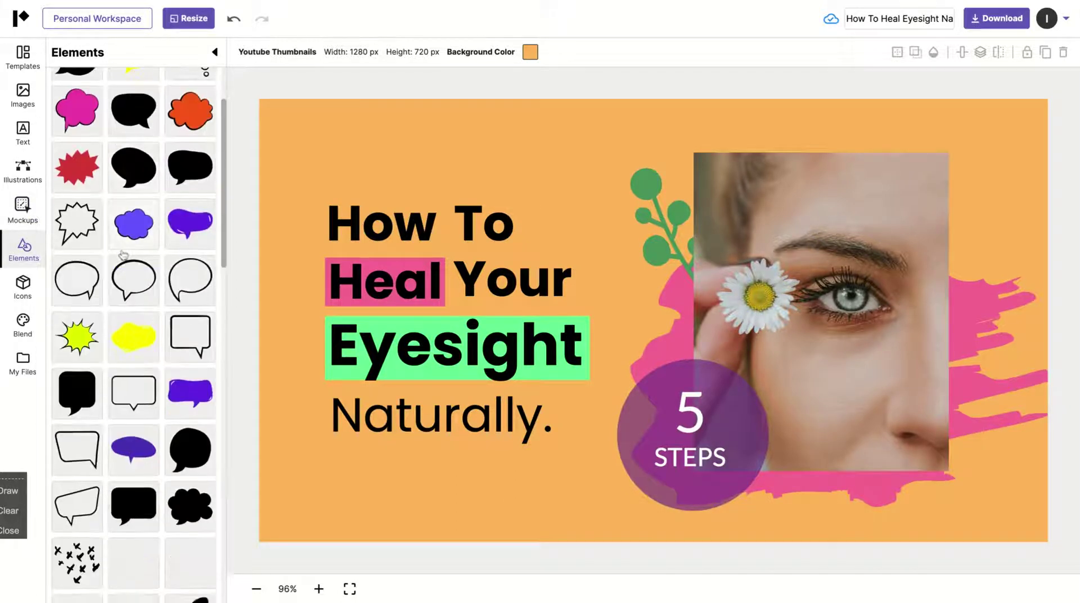
click(9, 300)
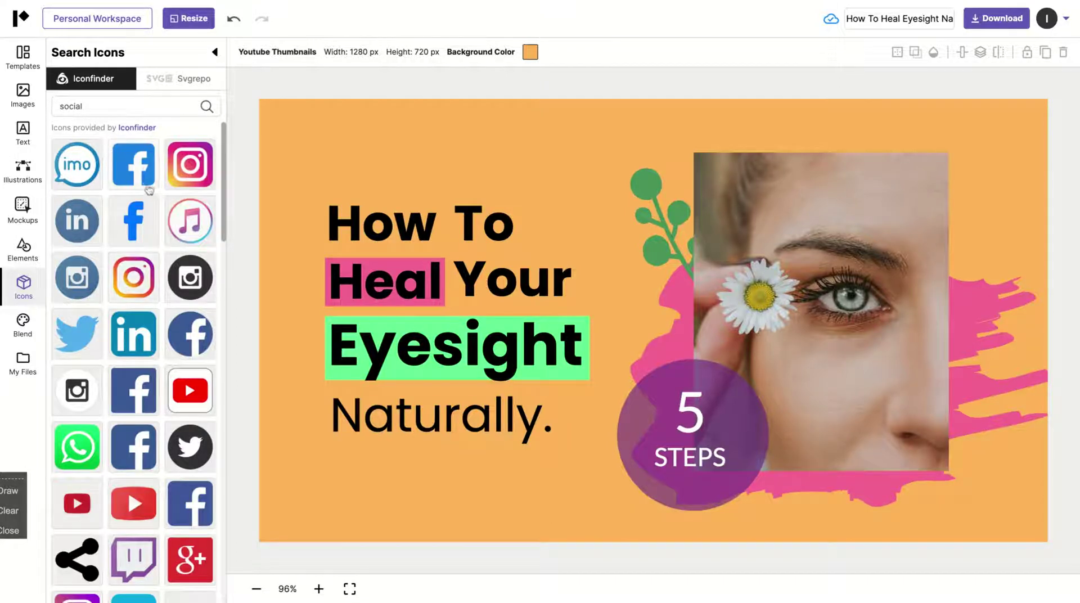
scroll(128, 308, down, 1)
scroll(129, 307, down, 20)
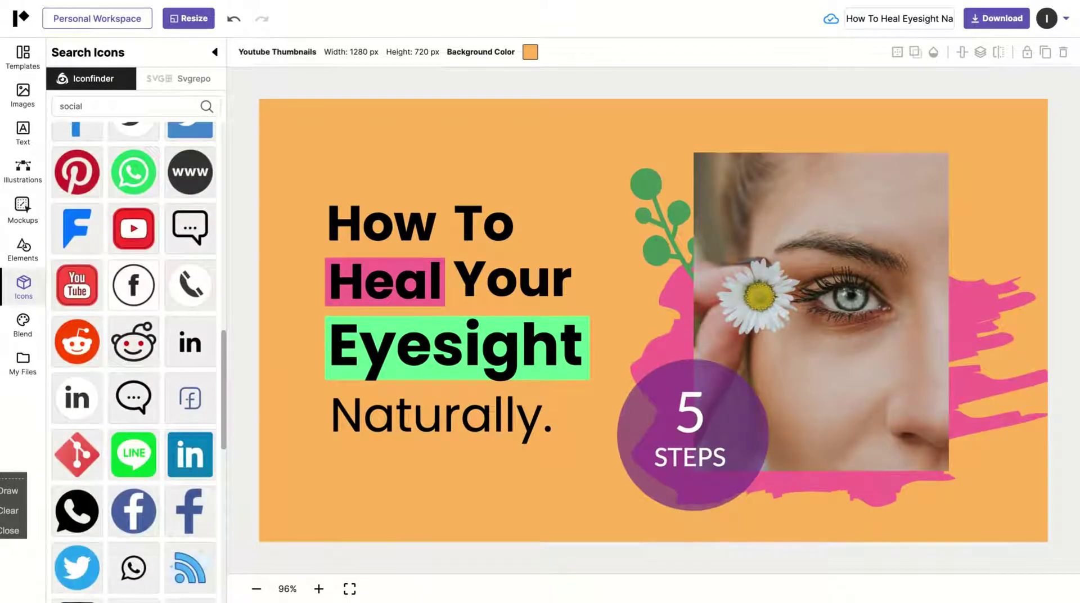
scroll(133, 360, down, 5)
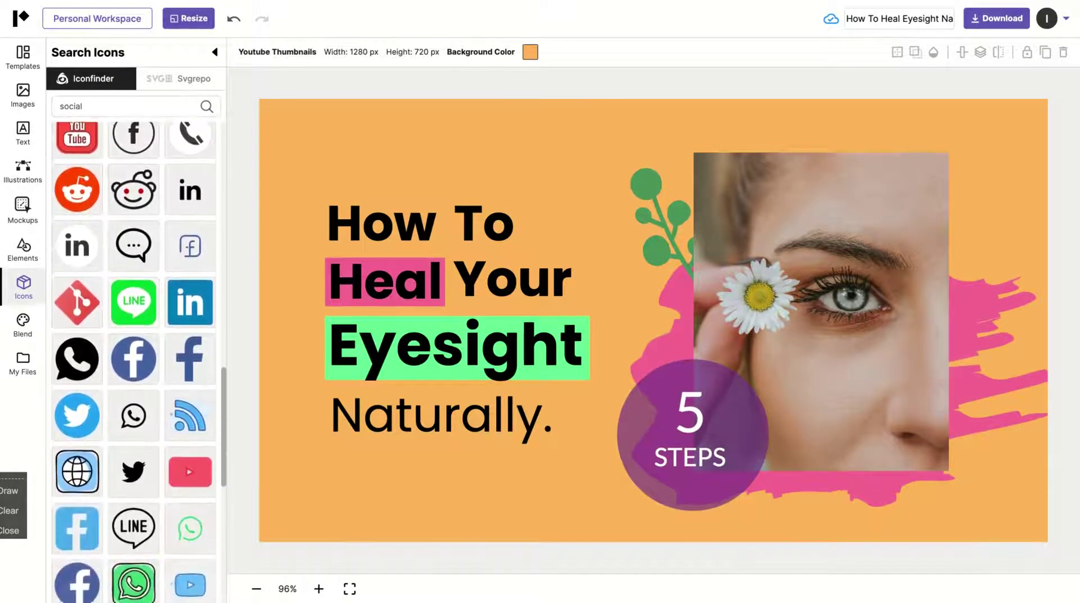
scroll(134, 361, down, 3)
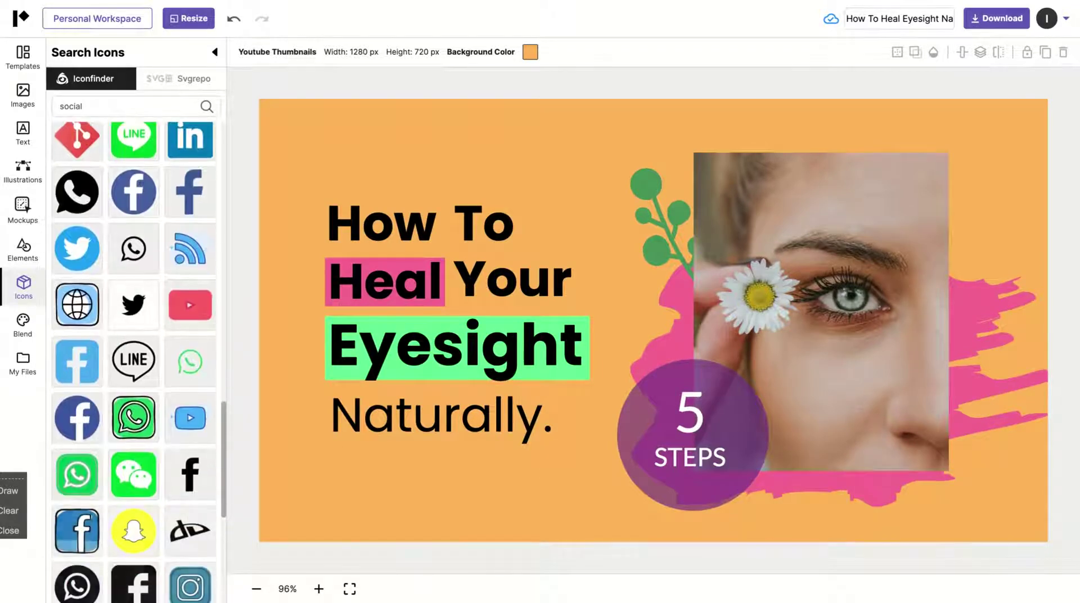
- Try several Blend colour palettes on the thumbnail, including the coral and magenta, cyan and magenta, and dusty pink and green sets
click(29, 340)
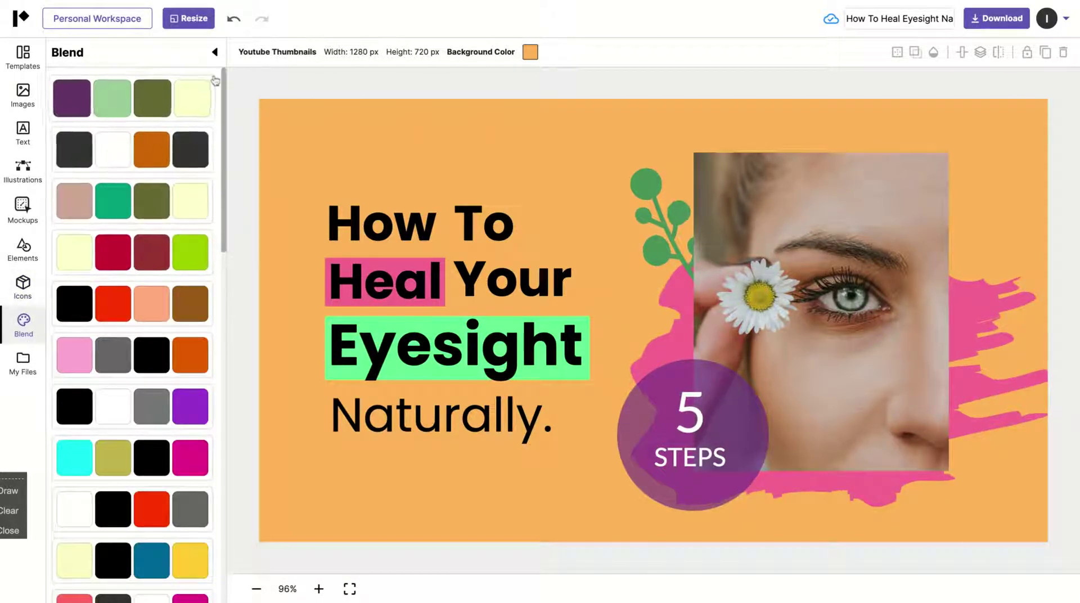
click(214, 53)
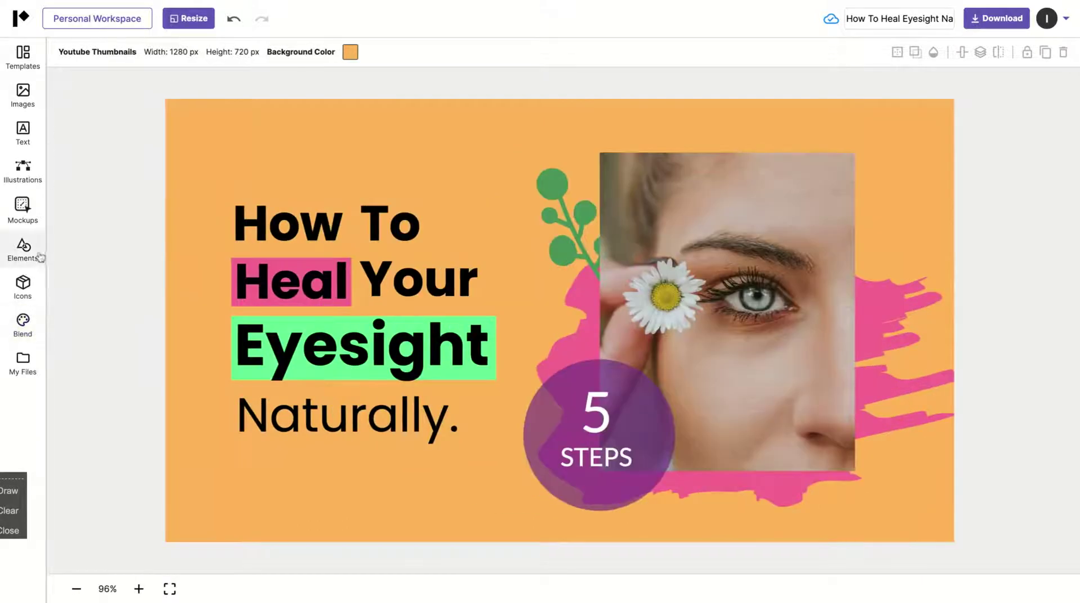
click(23, 322)
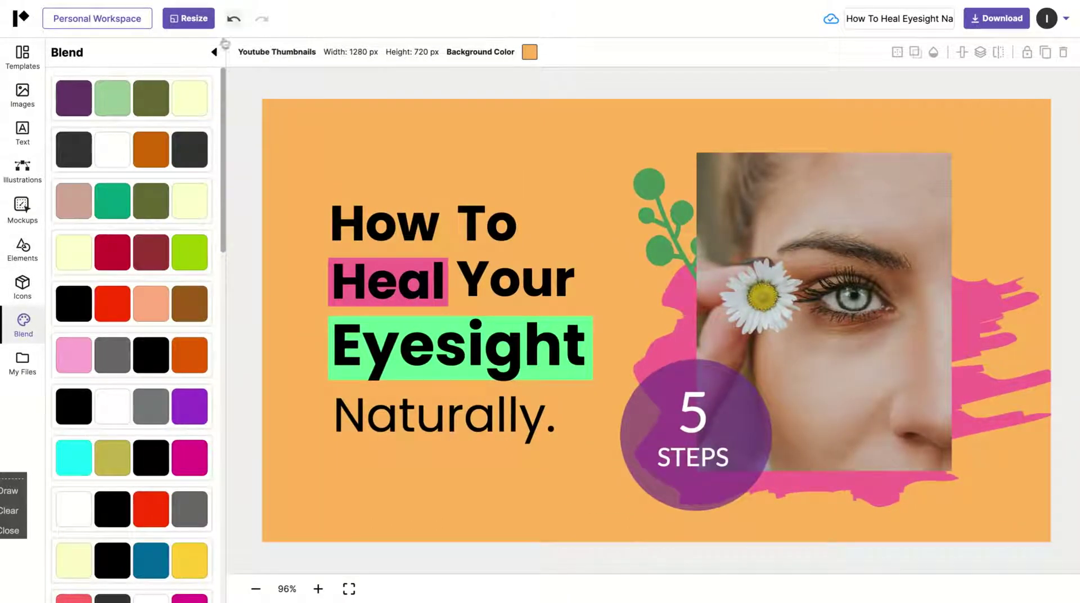
scroll(184, 107, down, 8)
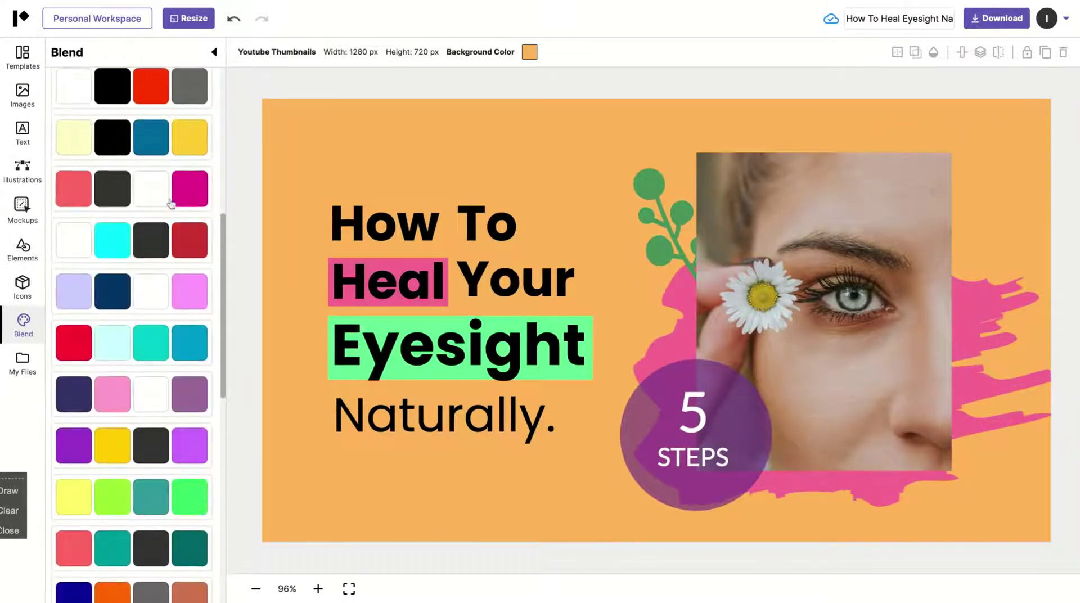
click(169, 189)
scroll(169, 189, up, 3)
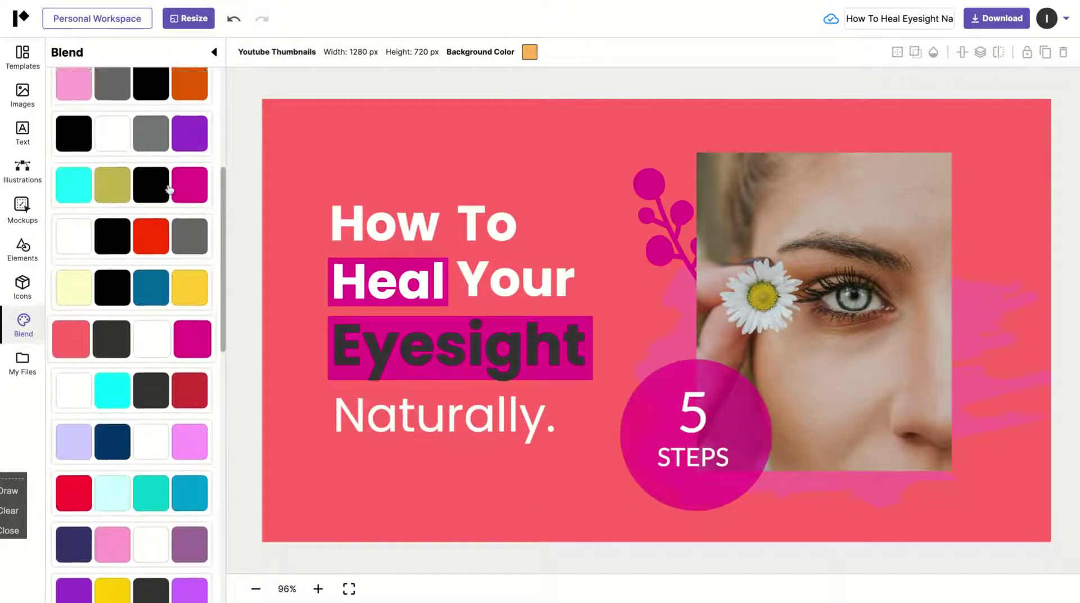
click(151, 186)
scroll(156, 196, up, 4)
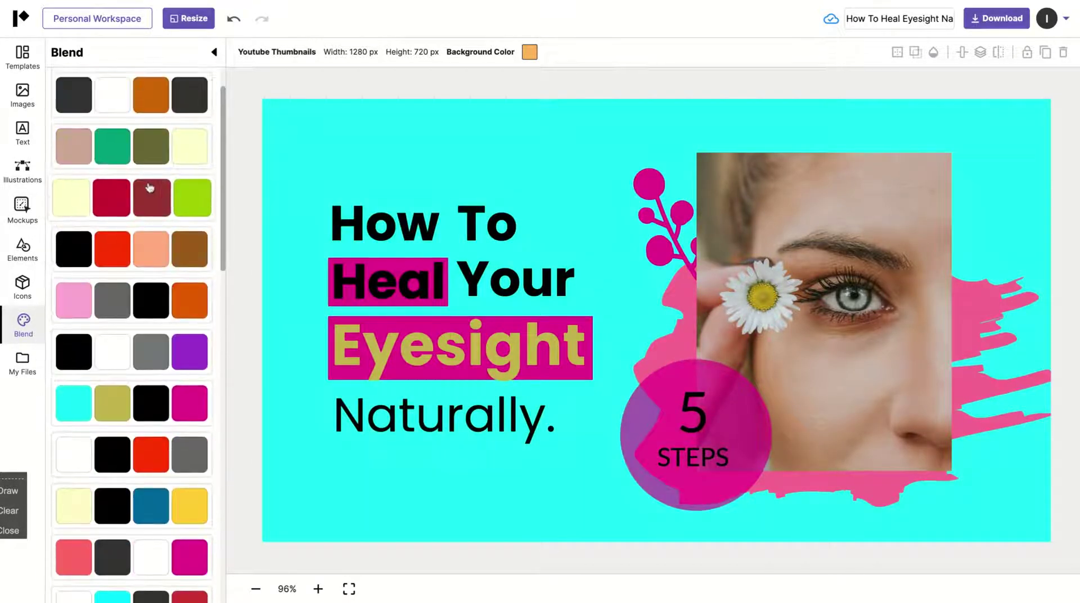
click(153, 193)
scroll(147, 186, up, 1)
click(148, 191)
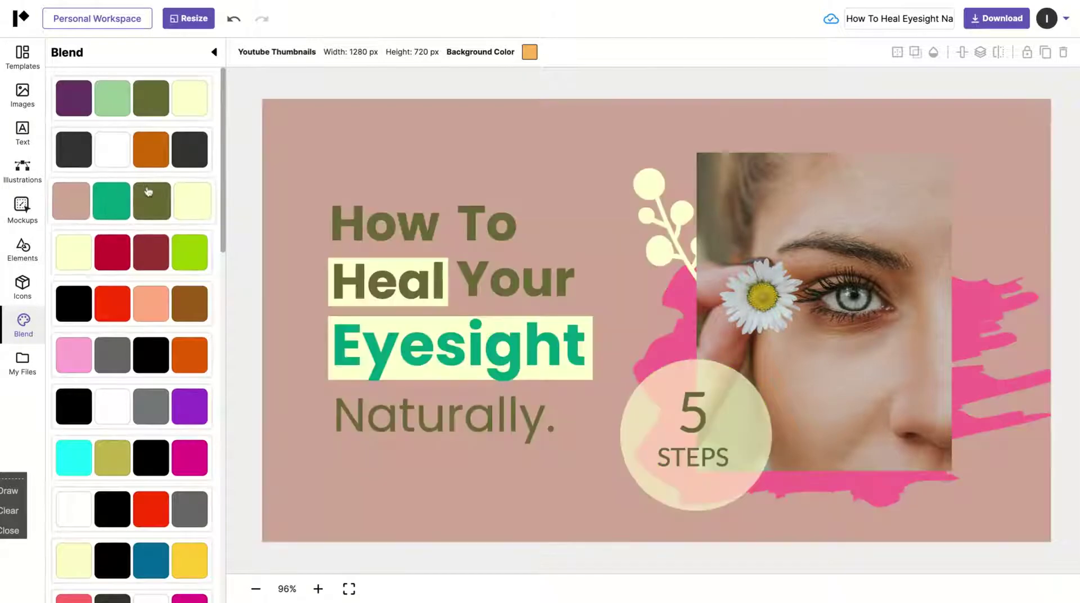
- Compare further Blend palettes, including the yellow and green set, and apply the navy, pink, white and purple one
scroll(148, 191, down, 7)
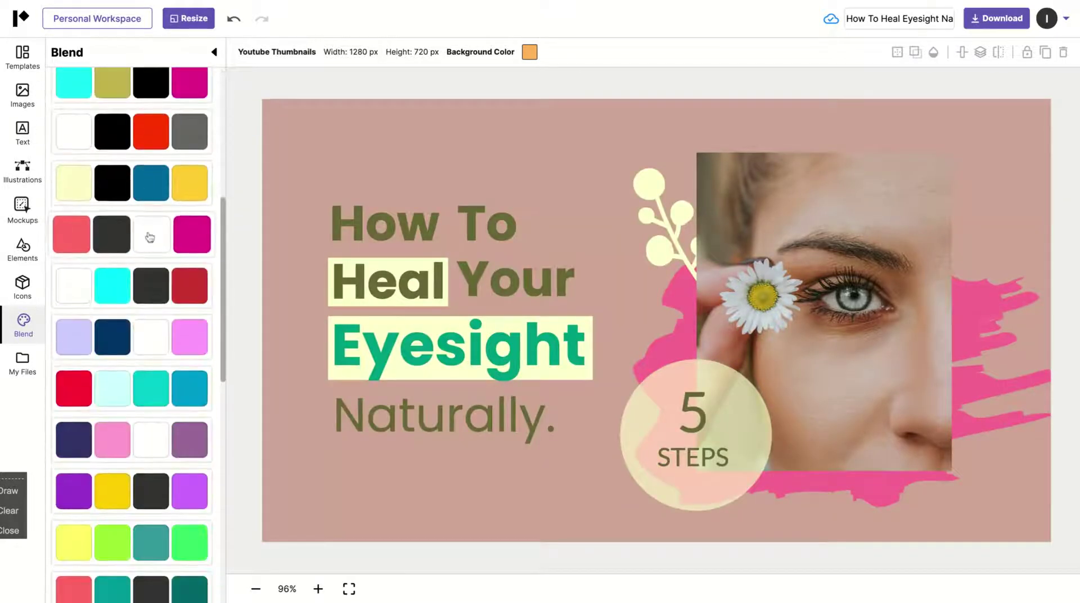
click(150, 236)
scroll(150, 237, down, 3)
click(146, 288)
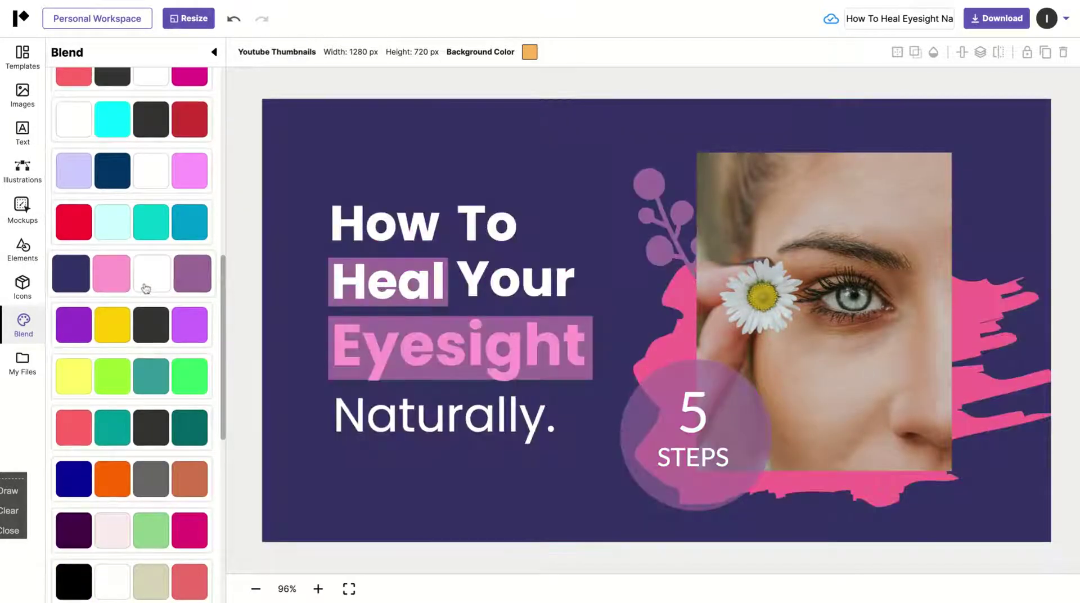
scroll(145, 288, down, 2)
click(149, 283)
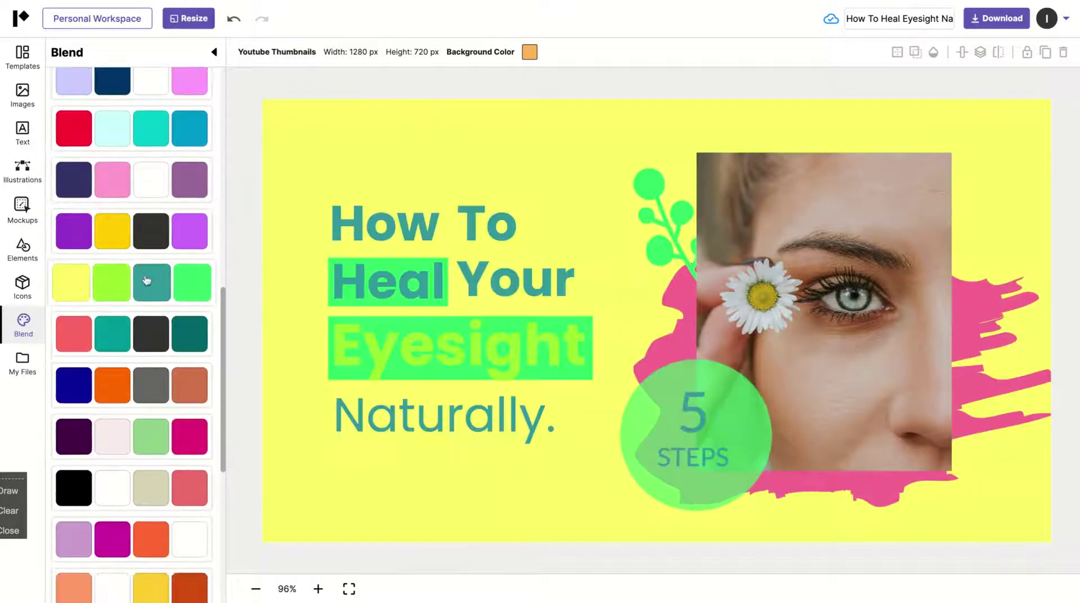
scroll(146, 278, up, 1)
click(147, 241)
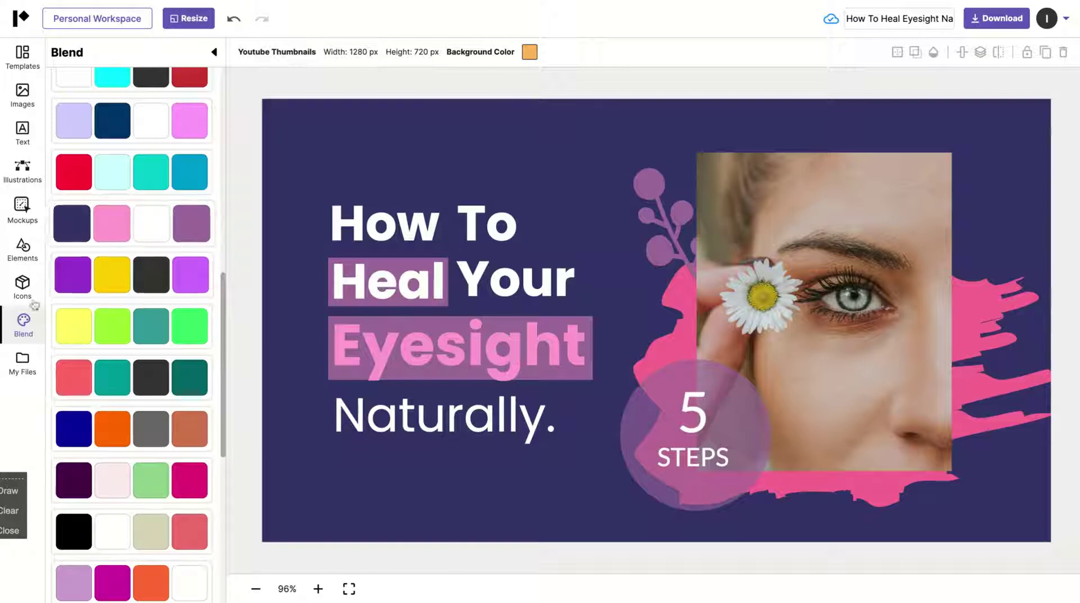
- Try out the uploaded photo of the man against a light background on the canvas, move it down, and delete it
click(31, 355)
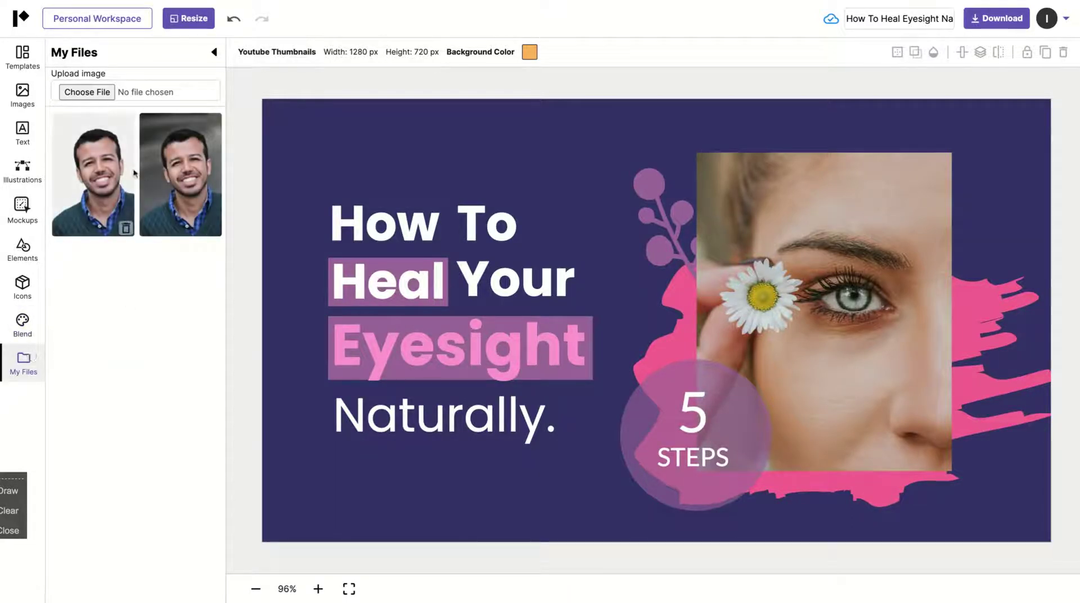
click(78, 140)
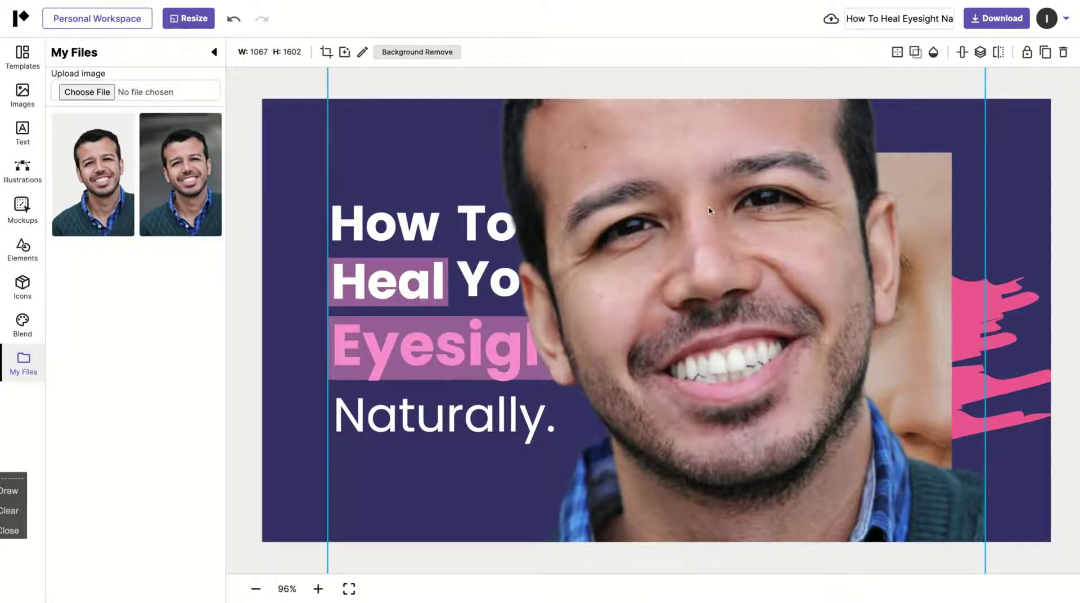
drag(708, 206, 740, 396)
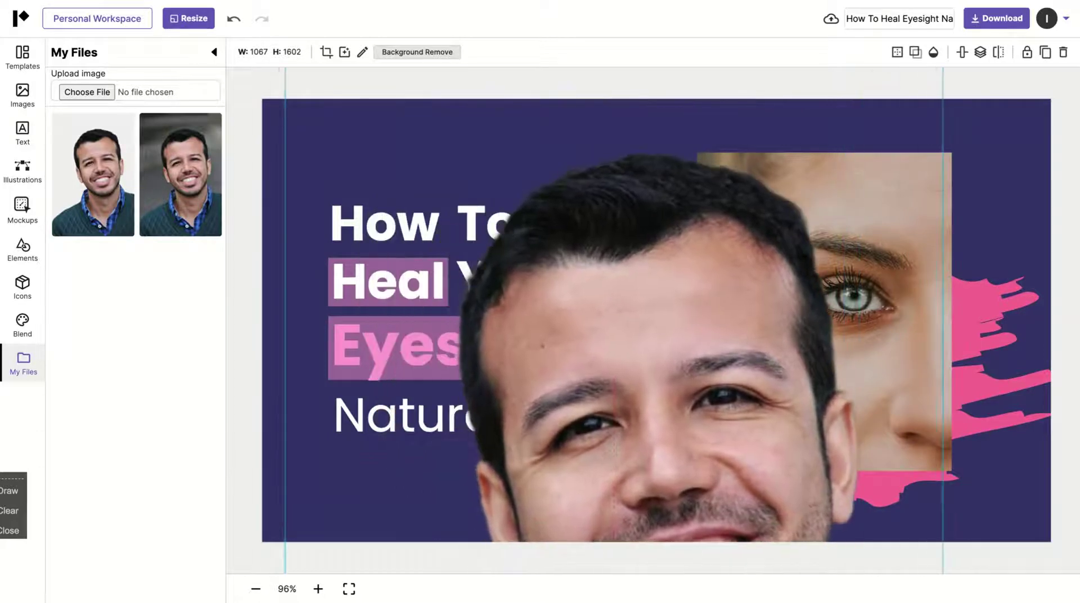
click(1064, 52)
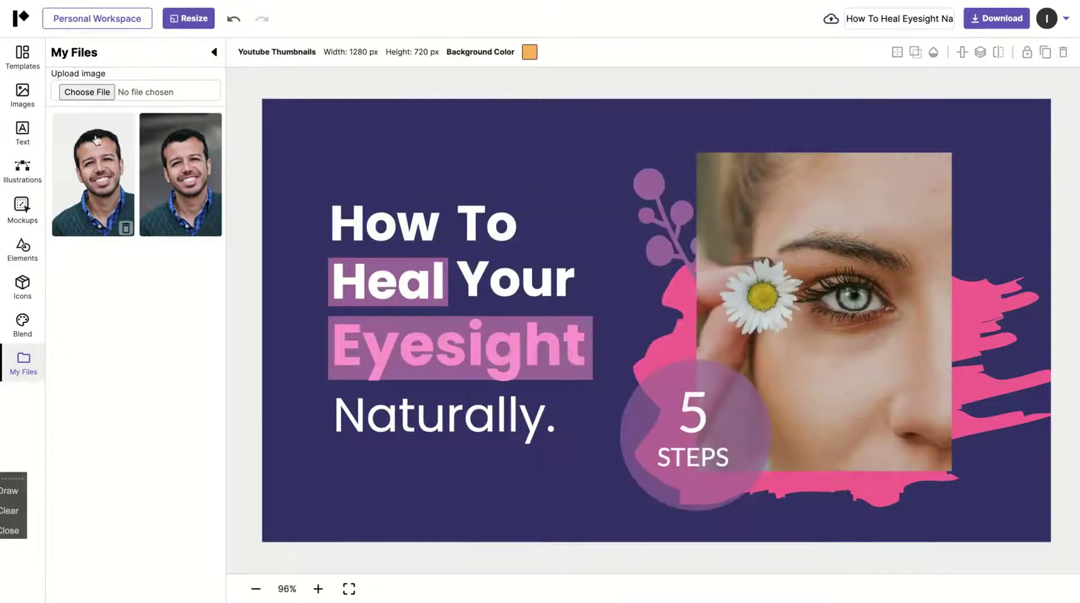
- Upload the photo of the man in the red plaid shirt to My Files and remove its copy from the canvas
click(79, 98)
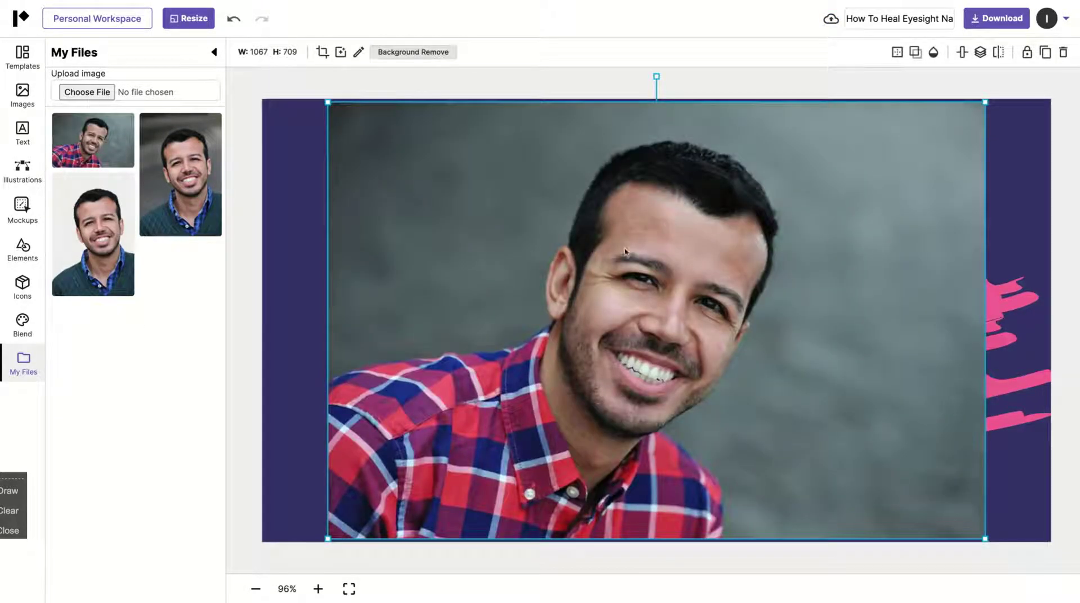
click(1064, 52)
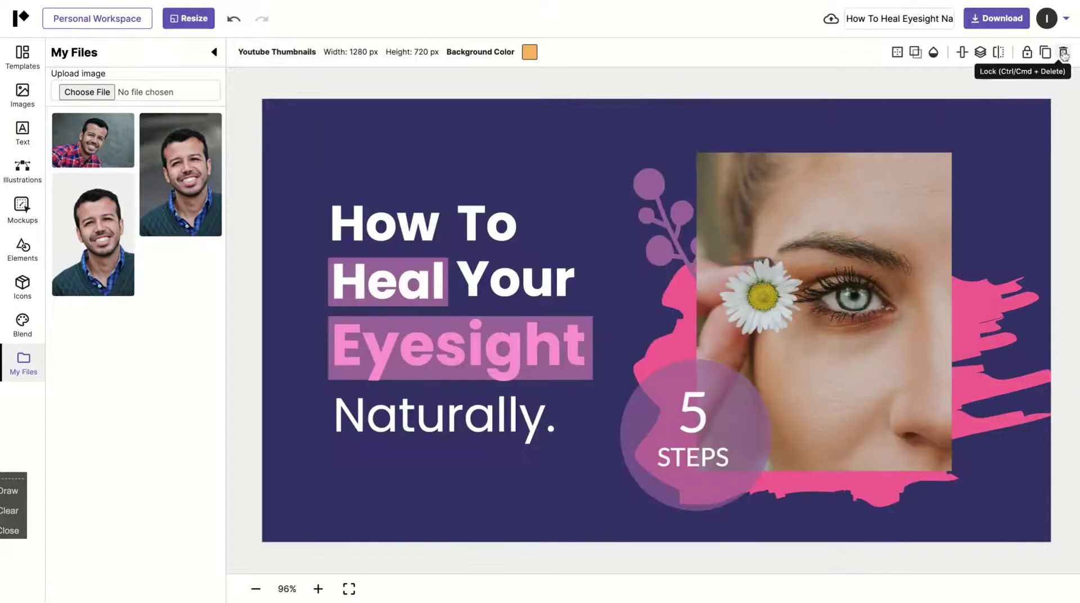
mouse_move(97, 165)
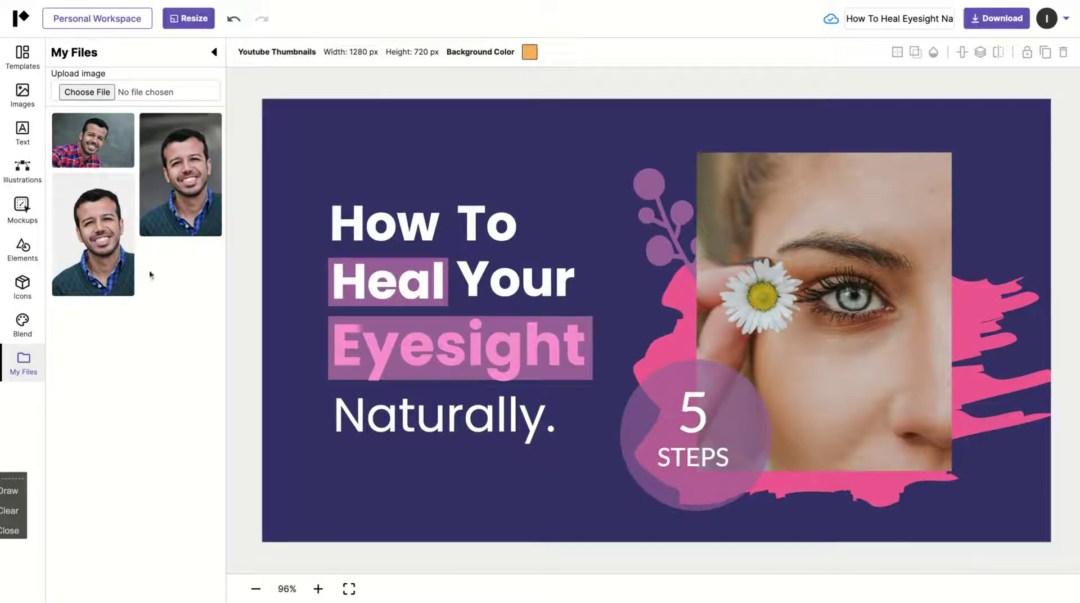
- Replace the eye photo in the thumbnail with the uploaded red plaid shirt photo and shift it slightly left
click(842, 203)
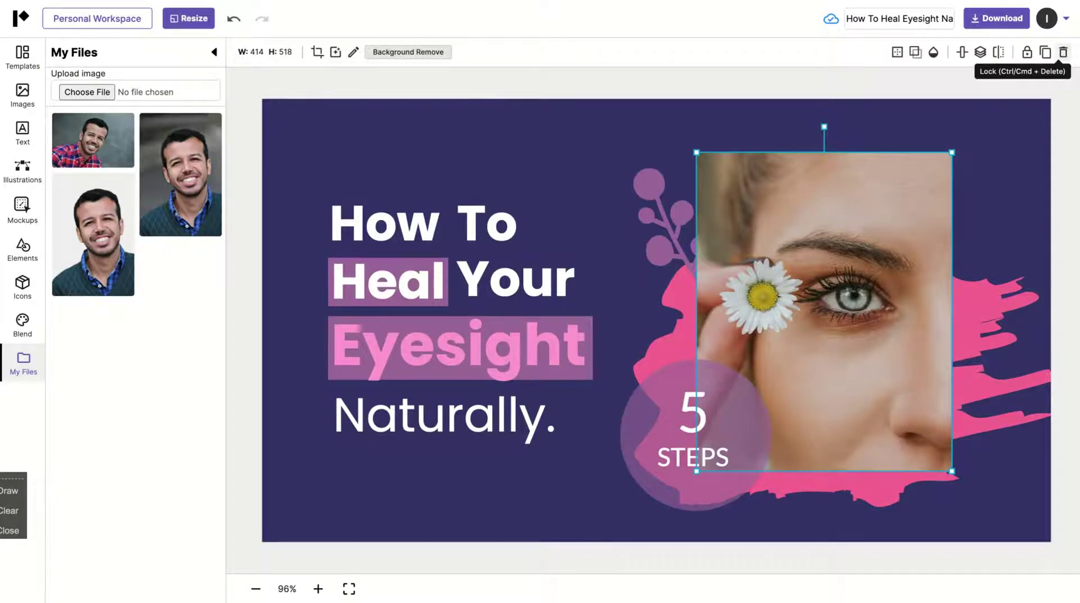
key(Delete)
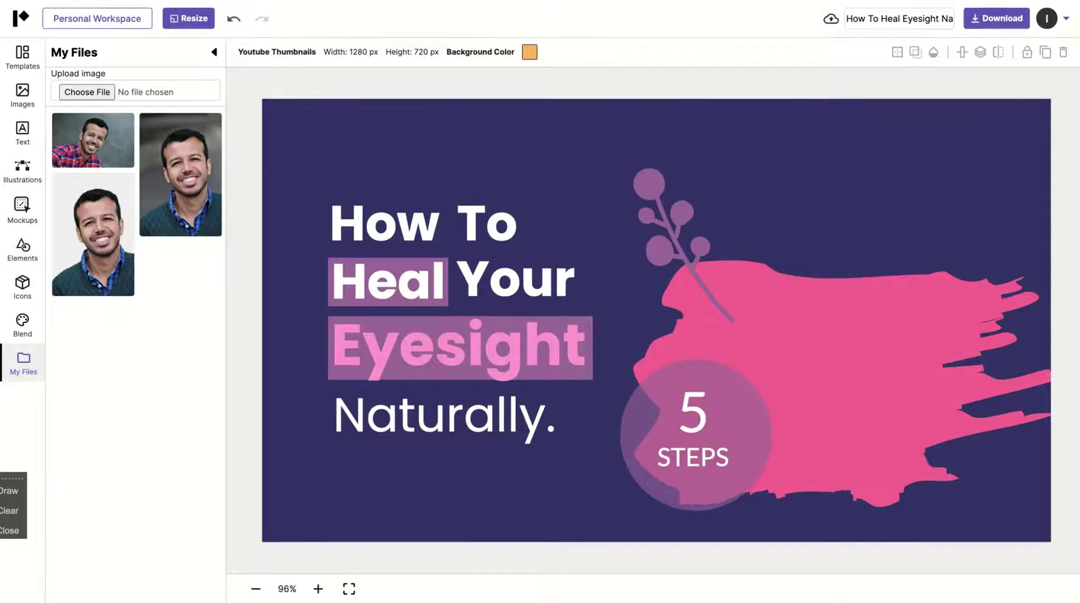
click(96, 149)
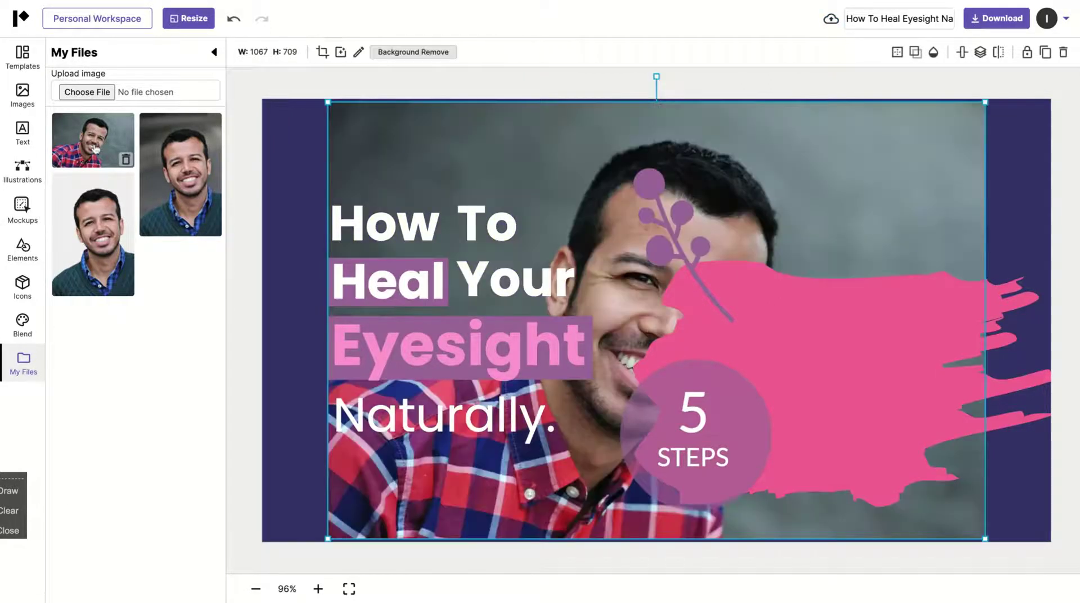
drag(511, 169, 420, 169)
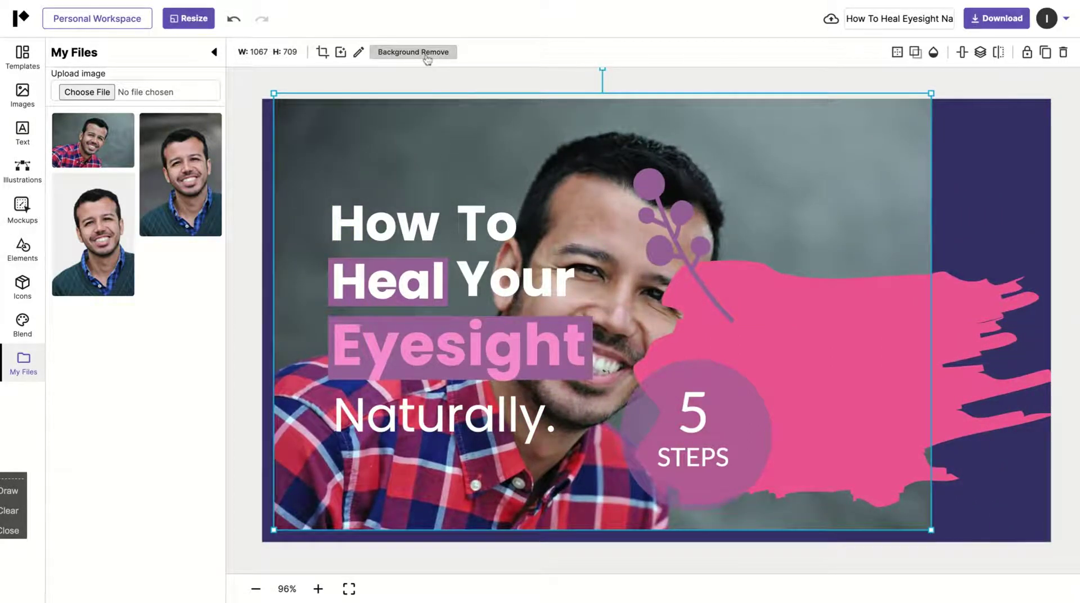
- Remove the background from the red plaid shirt photo and flip the cut-out horizontally, keeping it upright
click(428, 59)
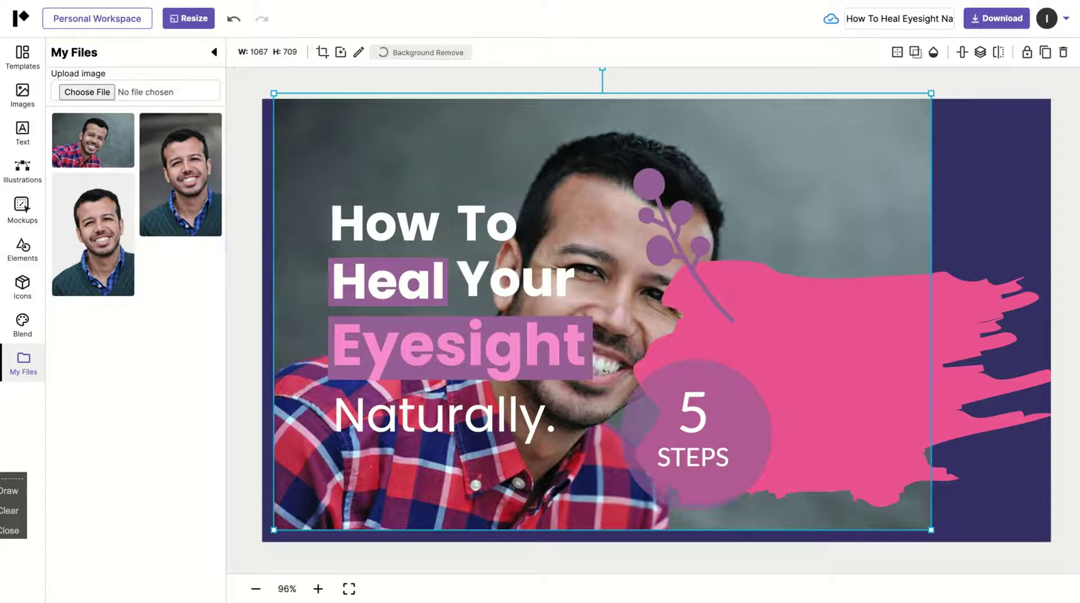
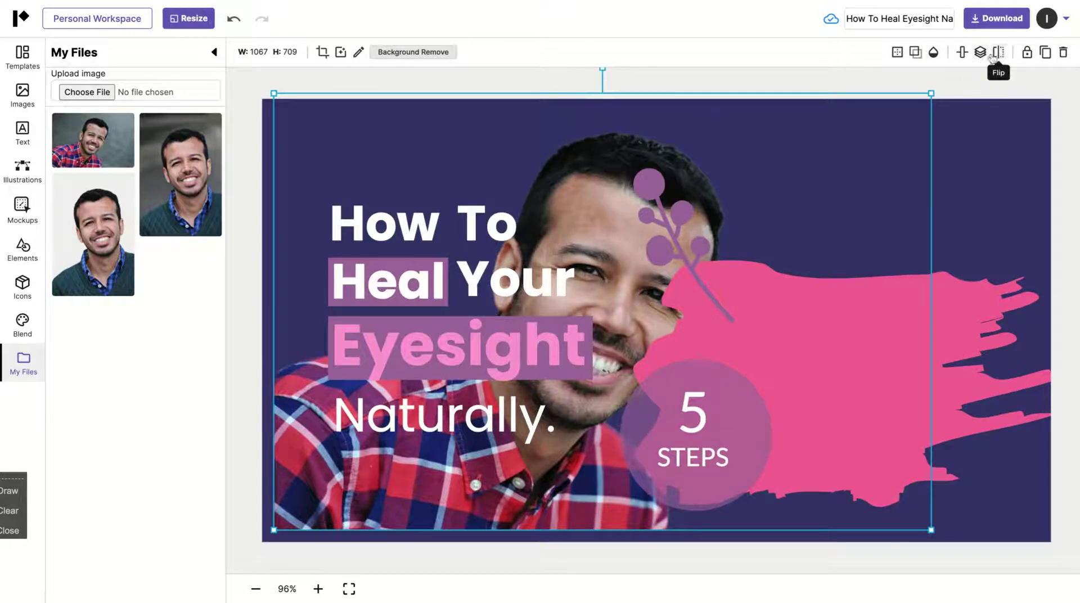
click(999, 54)
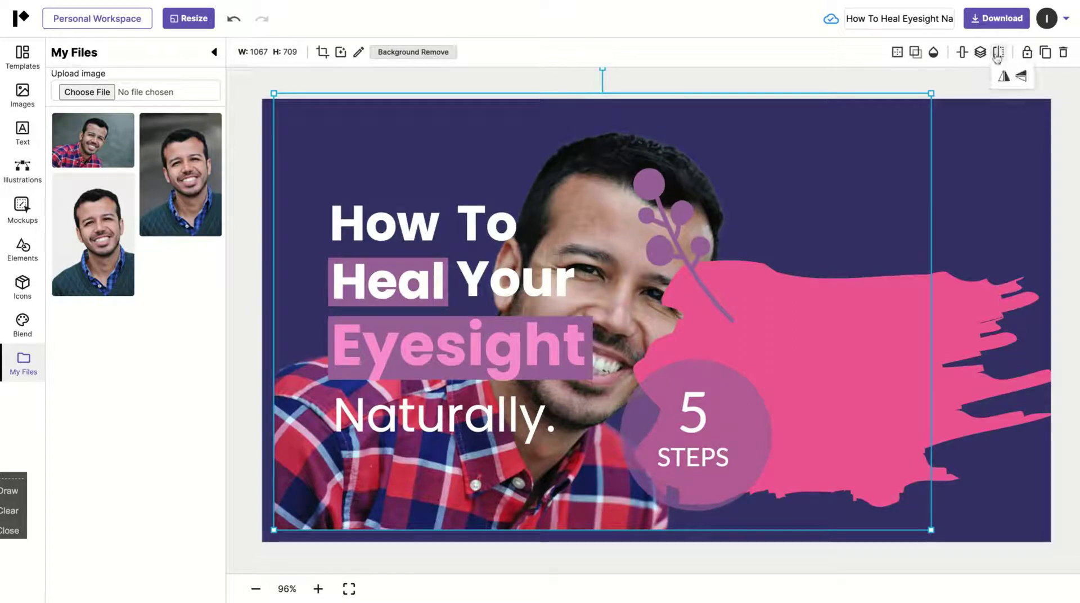
click(1021, 76)
click(1007, 77)
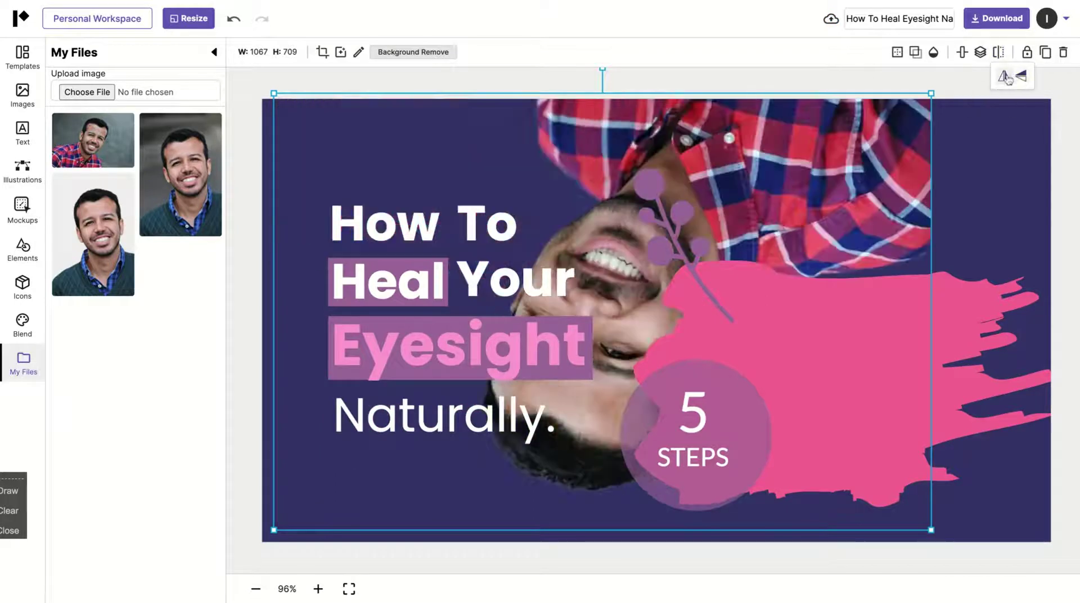
click(1007, 77)
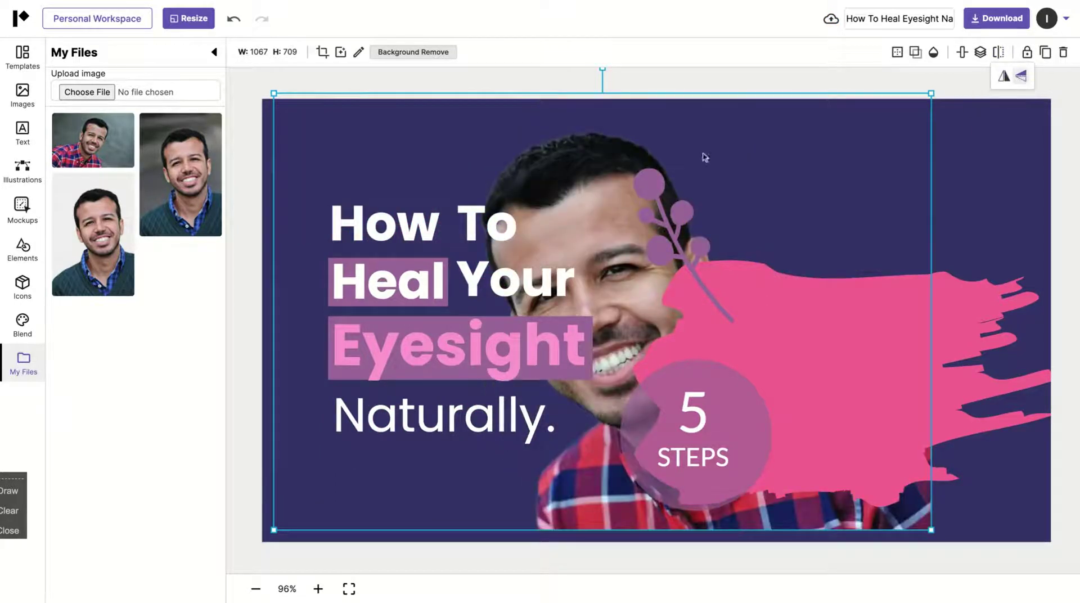
- Move the cut-out man to the thumbnail's right edge and bring him forward in front of the pink brush stroke and berry branch
mouse_move(622, 192)
mouse_down()
mouse_move(782, 209)
mouse_move(625, 189)
mouse_up()
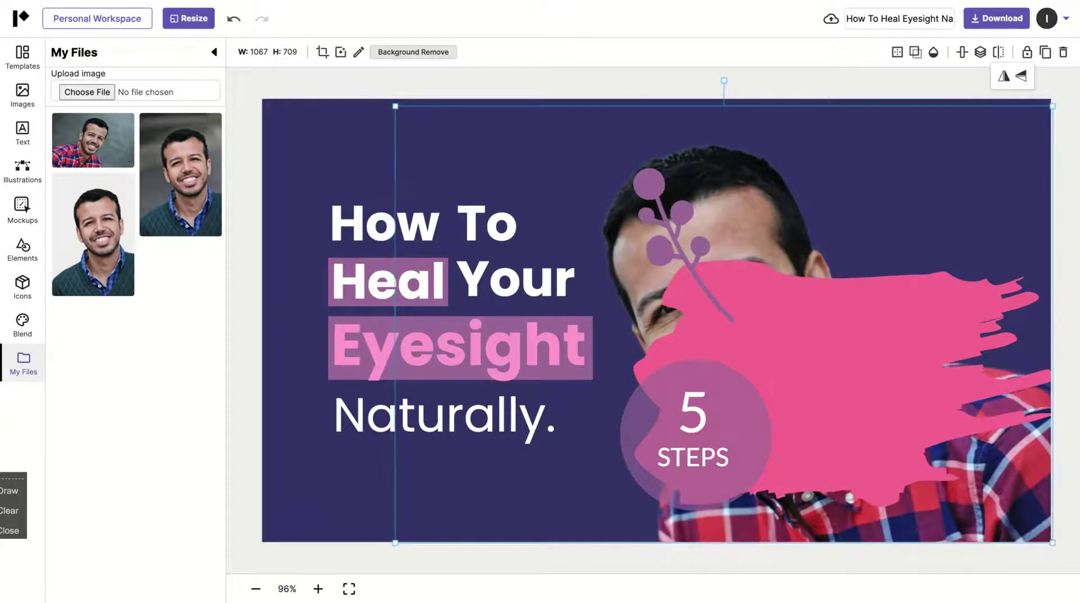
click(985, 52)
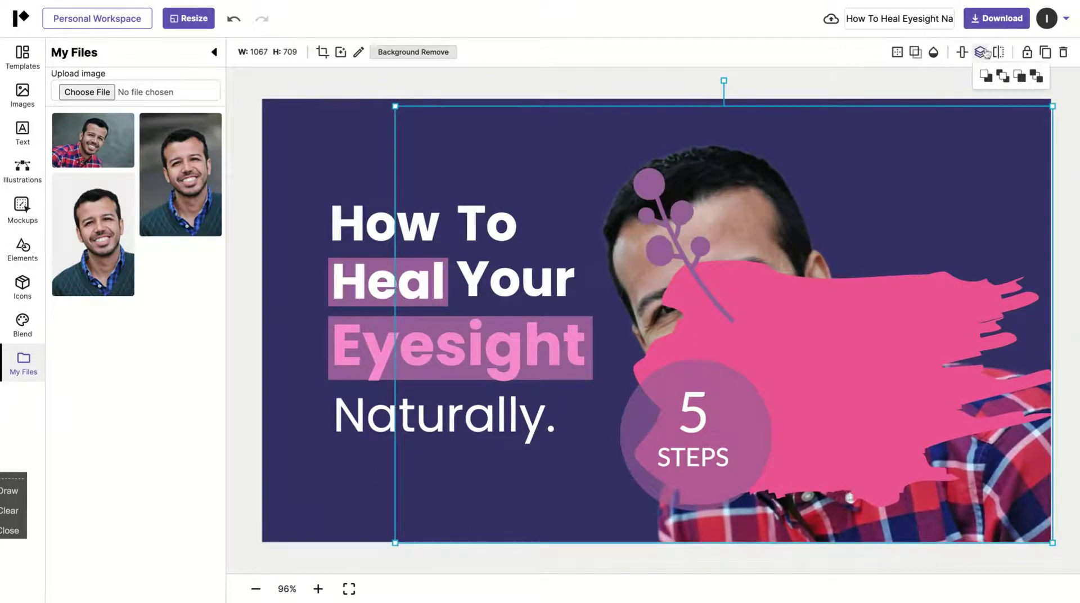
click(986, 77)
click(986, 77)
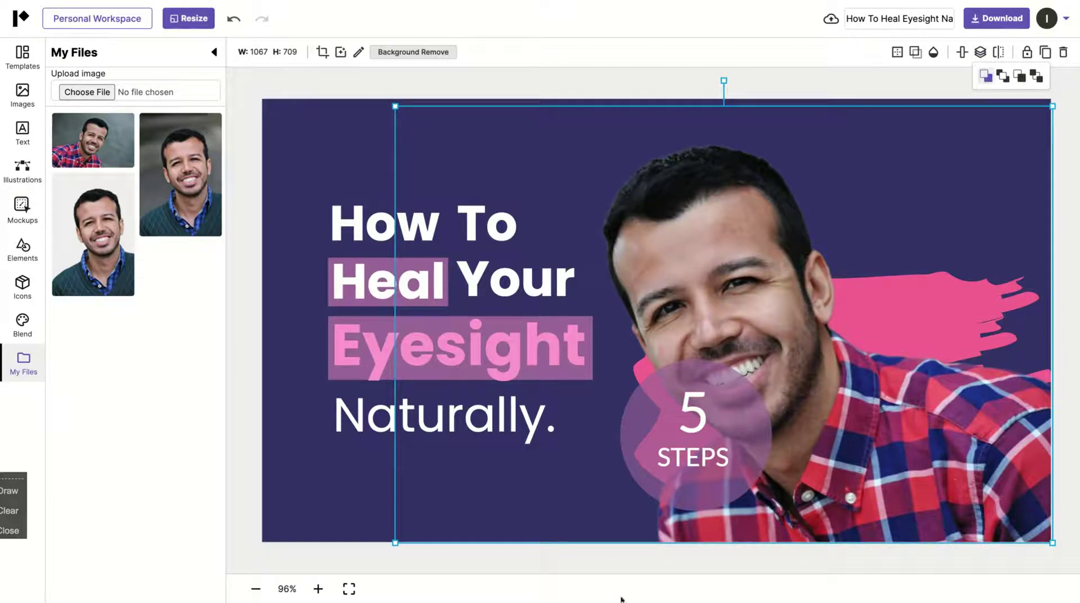
click(613, 85)
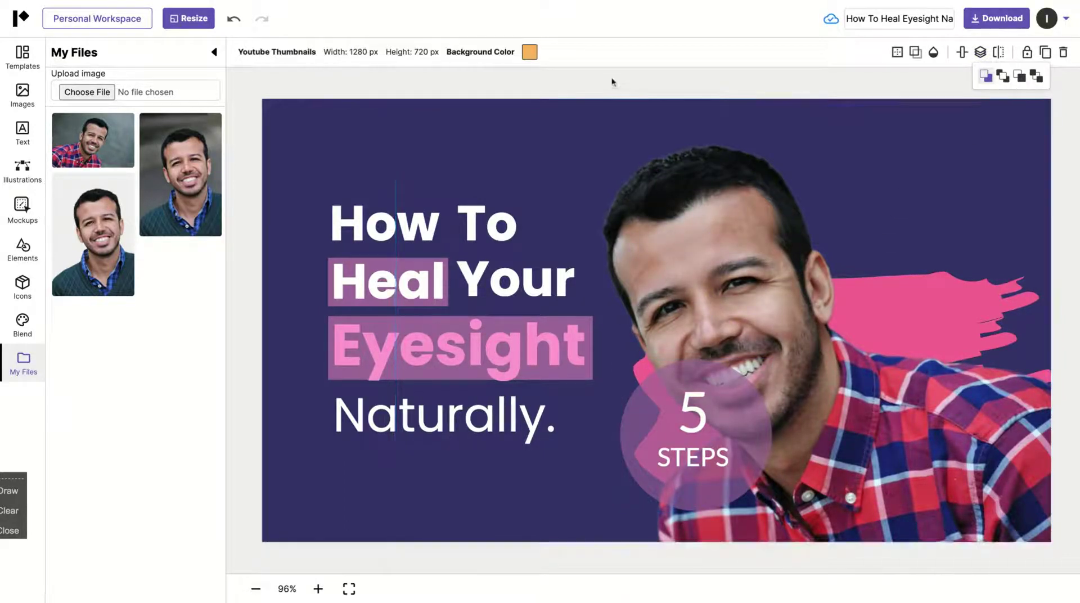
- Move the translucent circle, the number 5 and the STEPS text to the thumbnail's upper right corner, keeping them together as a badge
click(674, 249)
click(676, 435)
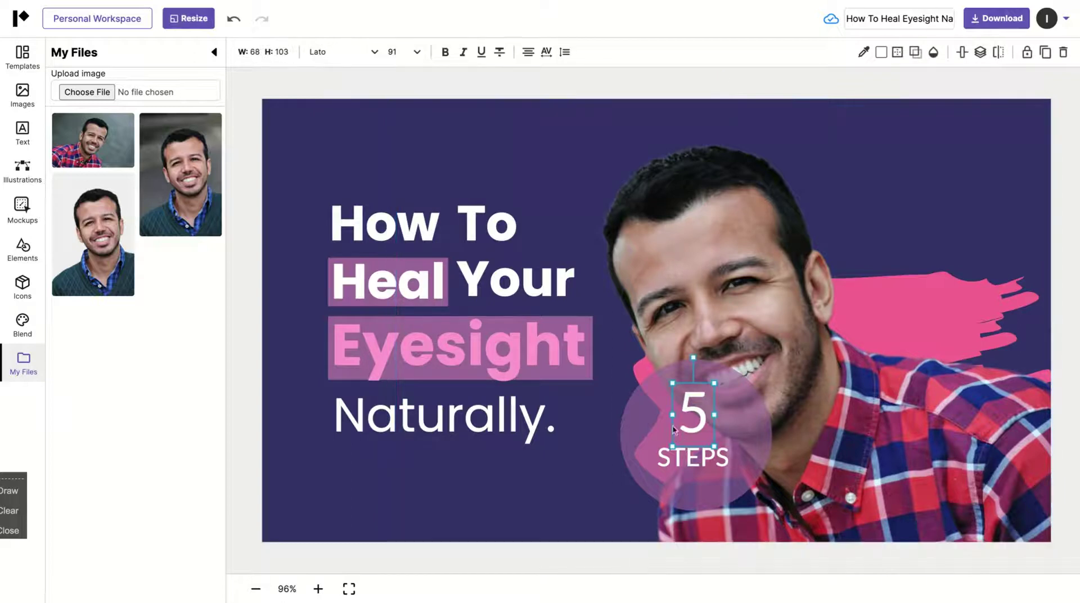
drag(659, 428, 917, 180)
drag(695, 423, 955, 159)
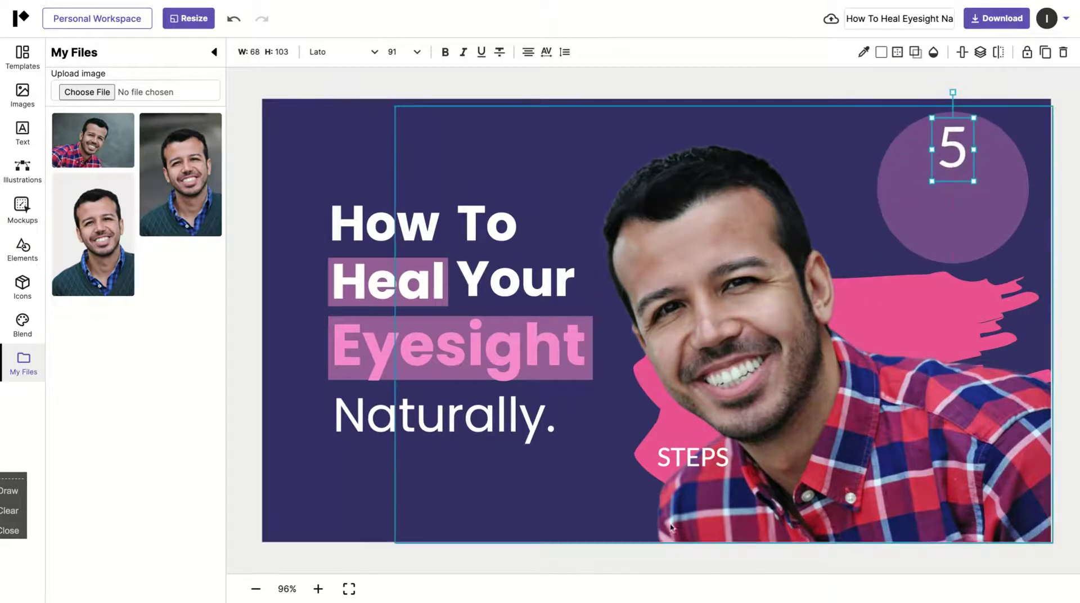
mouse_move(684, 460)
mouse_down()
mouse_move(903, 270)
mouse_move(944, 195)
mouse_up()
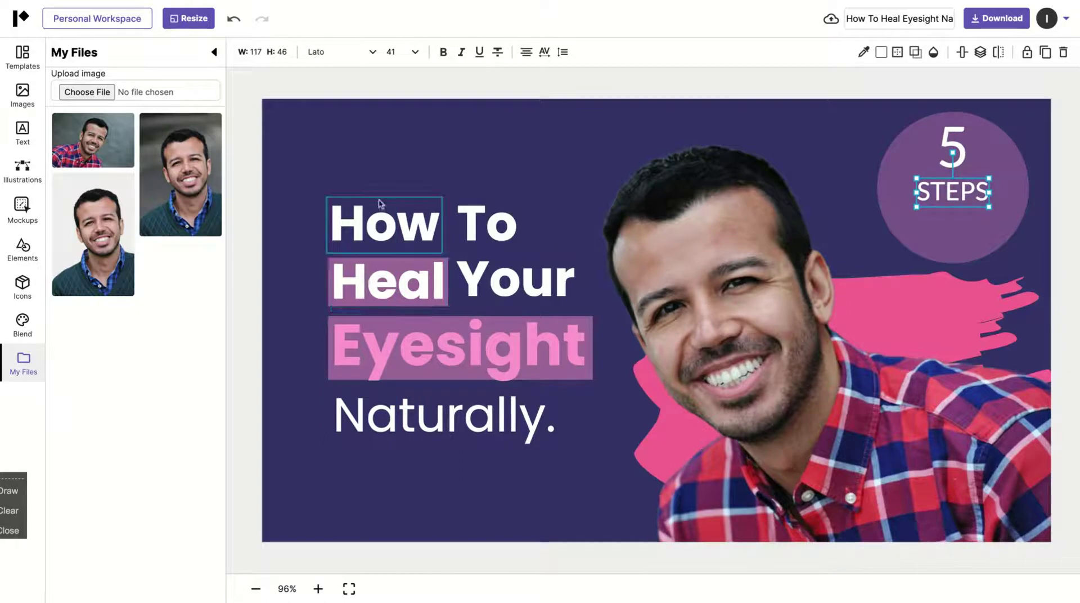
- Replace the heading word "How" with "Hi"
click(351, 217)
double_click(351, 216)
click(351, 214)
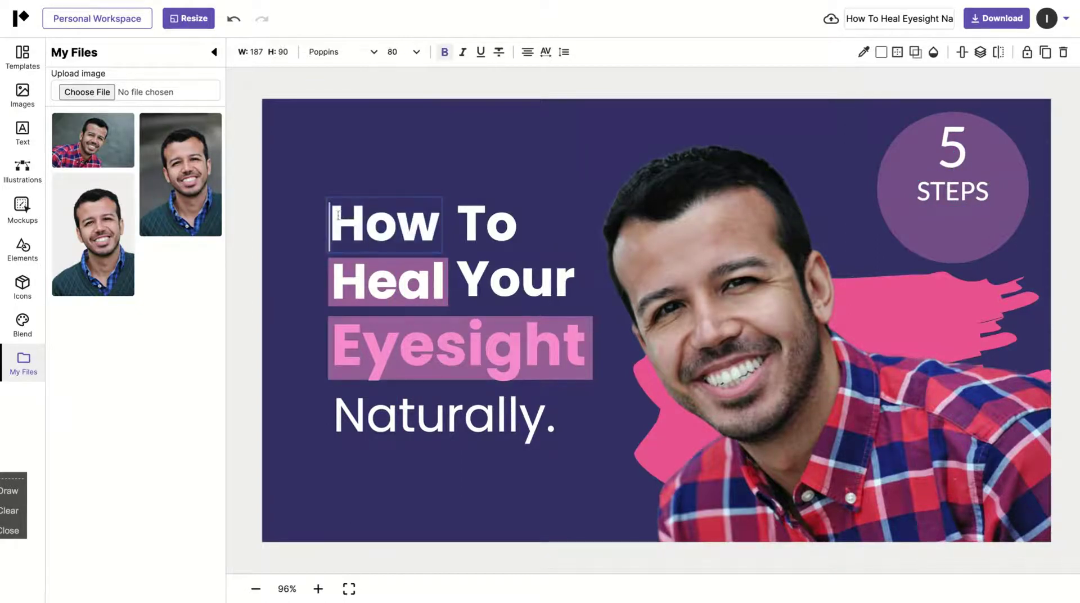
double_click(338, 215)
text(change th)
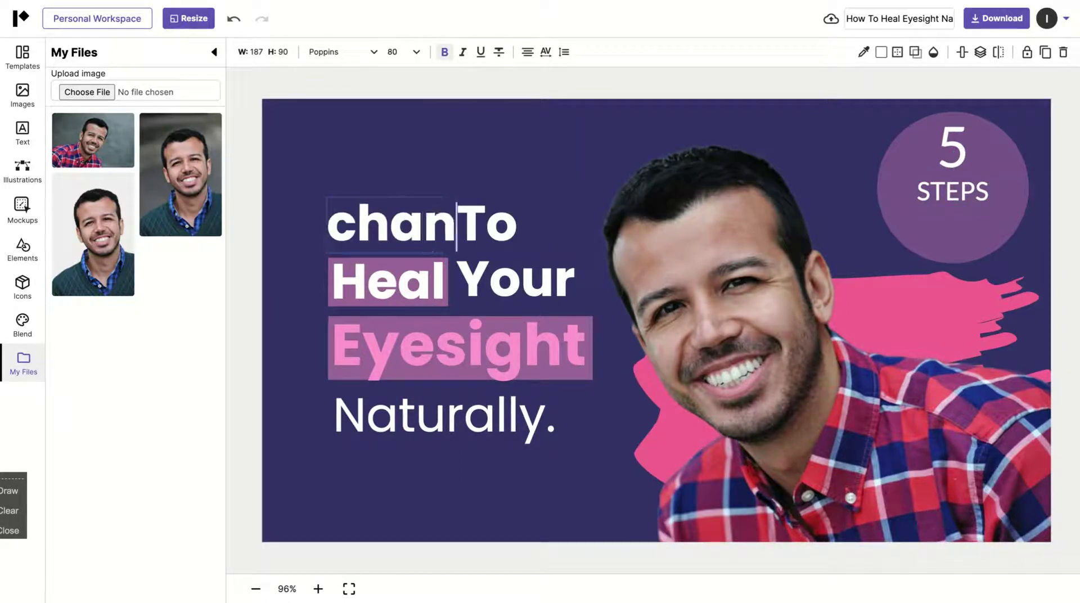
key(BackSpace)
key(BackSpace)
key(BackSpace)
key(BackSpace)
key(BackSpace)
key(BackSpace)
key(BackSpace)
key(BackSpace)
key(BackSpace)
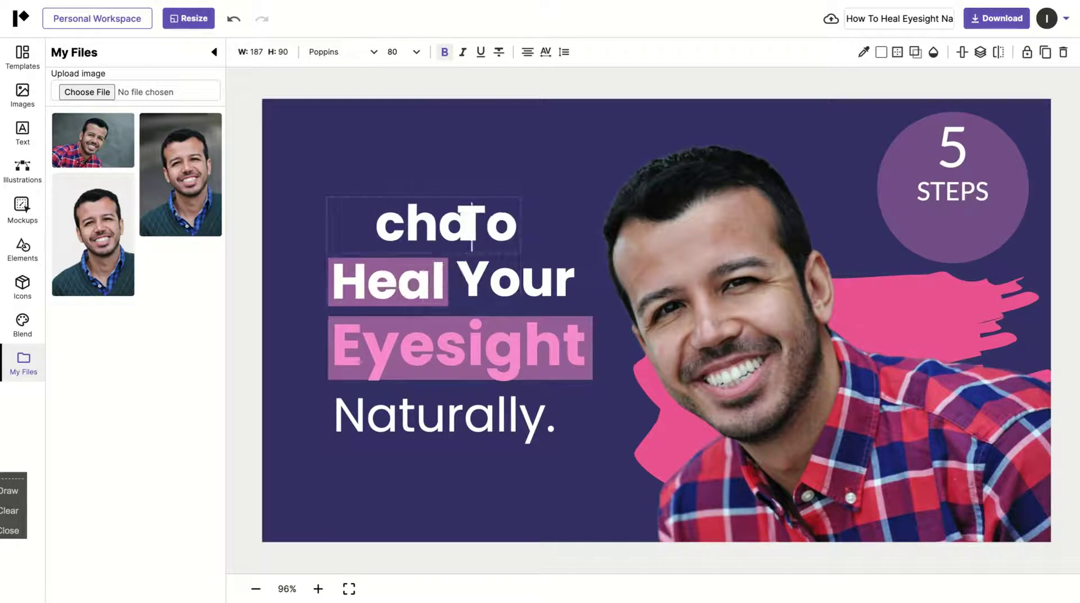
text(Hi)
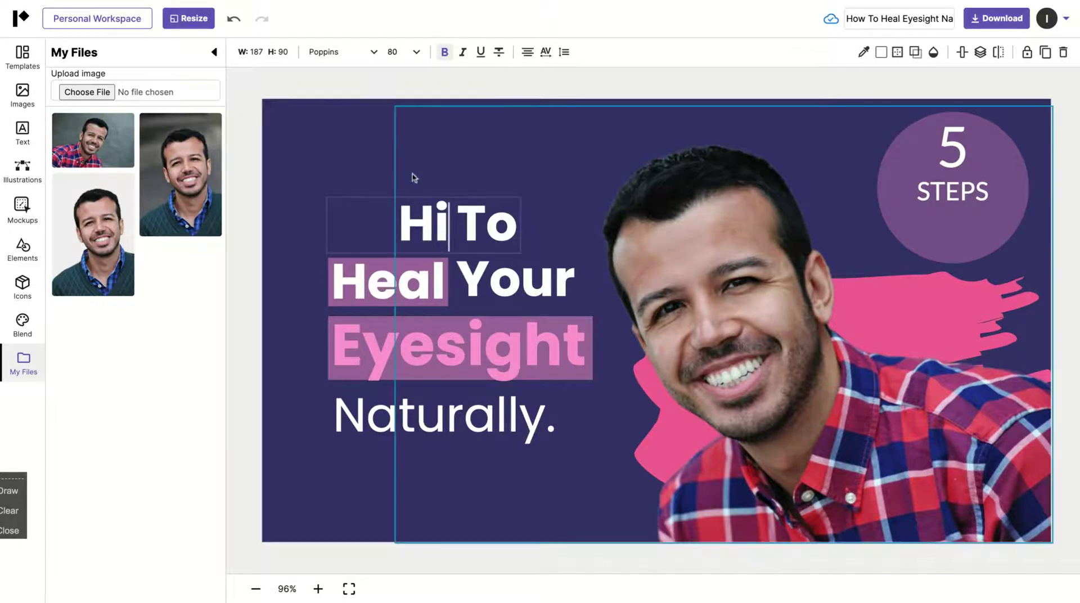
click(389, 156)
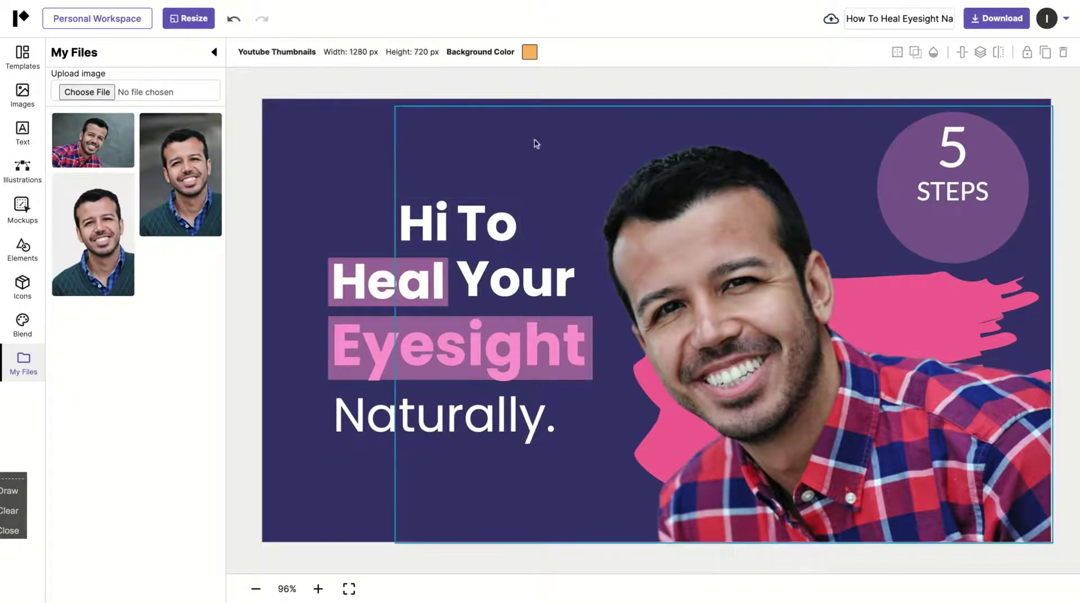
- Try the navy blue and orange Blend palette, and apply the dark purple, pale pink, green and magenta one
click(34, 336)
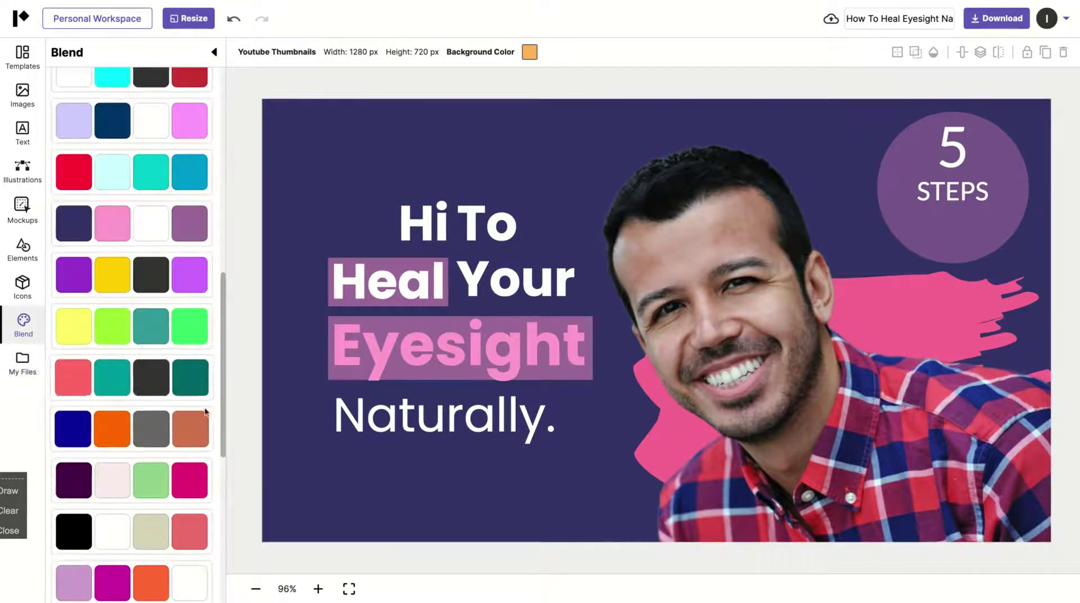
click(181, 387)
click(175, 434)
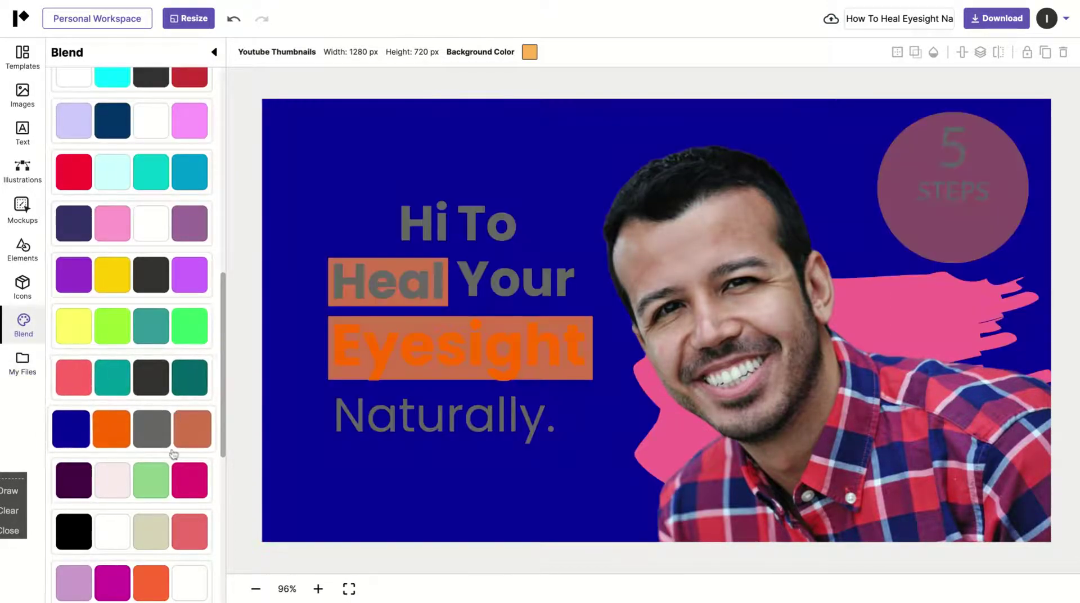
click(143, 498)
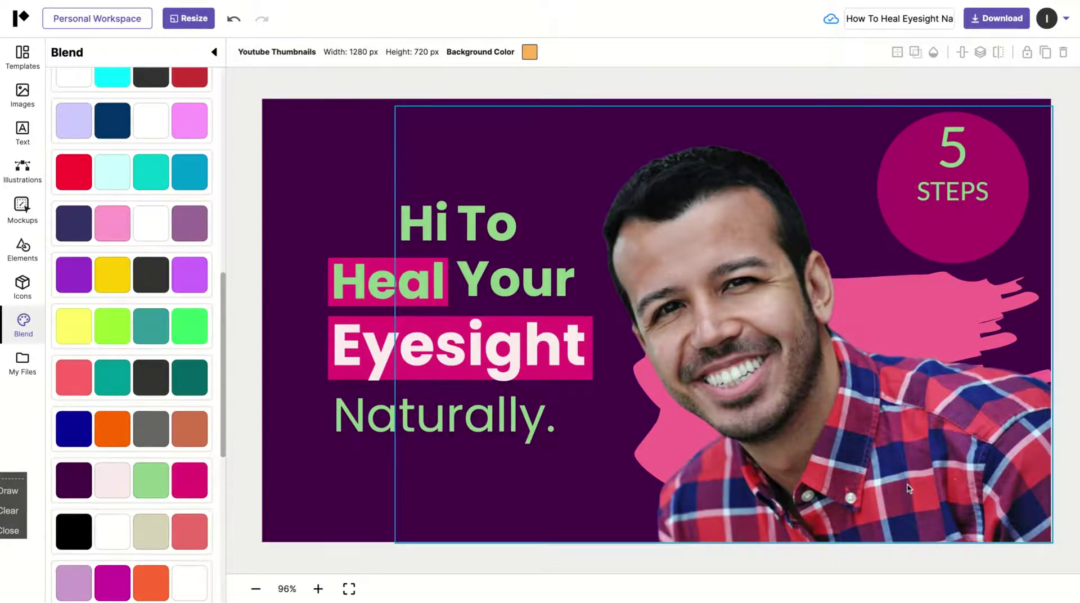
- Shift the cut-out man slightly further right, away from the heading text, and deselect him
drag(907, 488, 829, 461)
drag(826, 416, 818, 384)
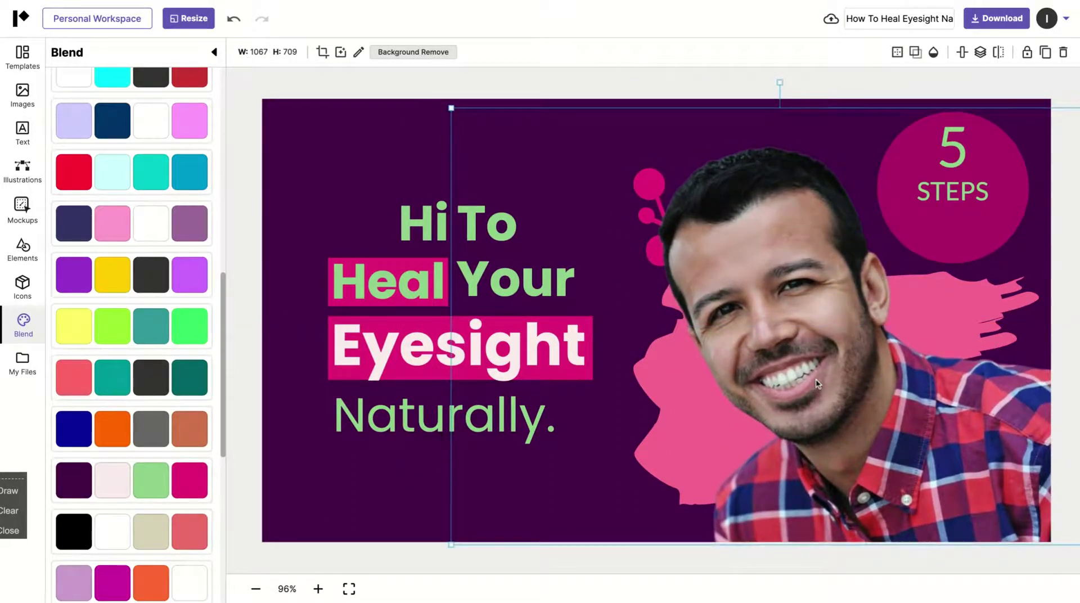
click(602, 86)
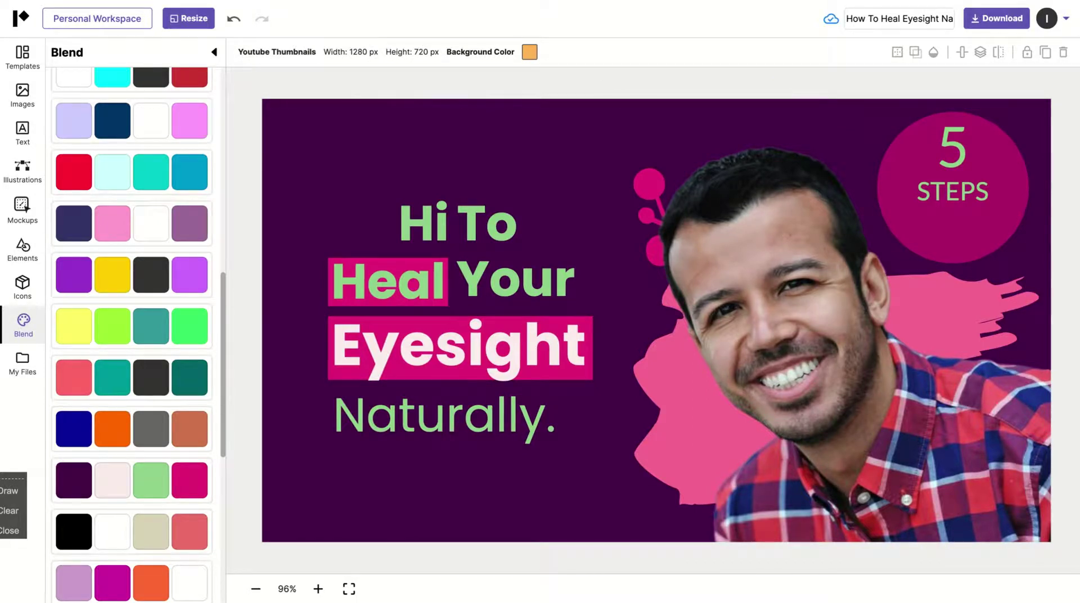
- Try the Real Estate Q&A thumbnail template, and apply the Snapchat Selfie Ideas template to the canvas
click(23, 56)
scroll(134, 337, down, 3)
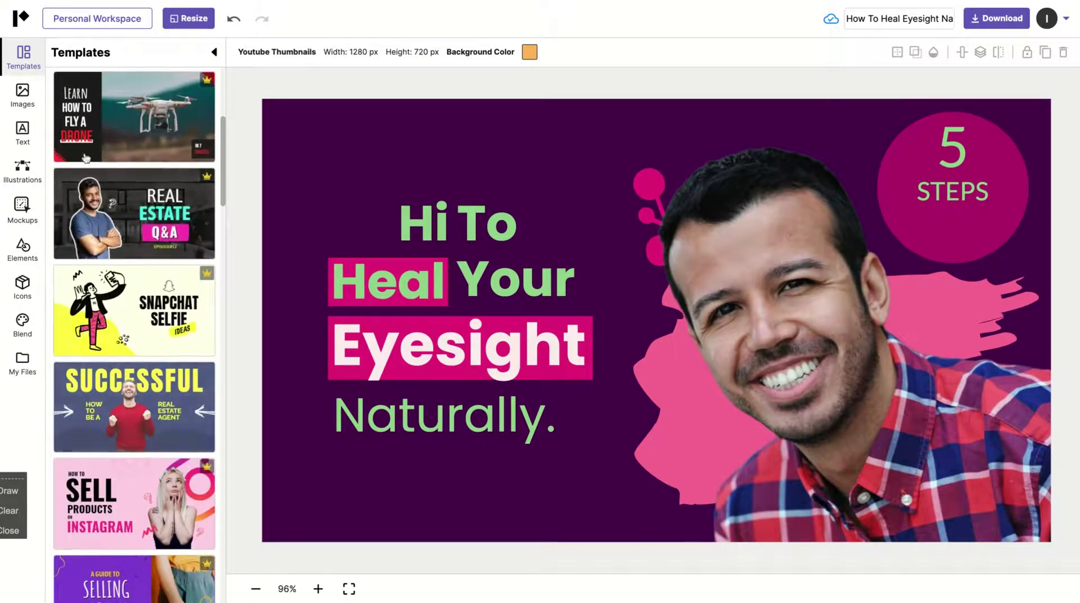
click(134, 214)
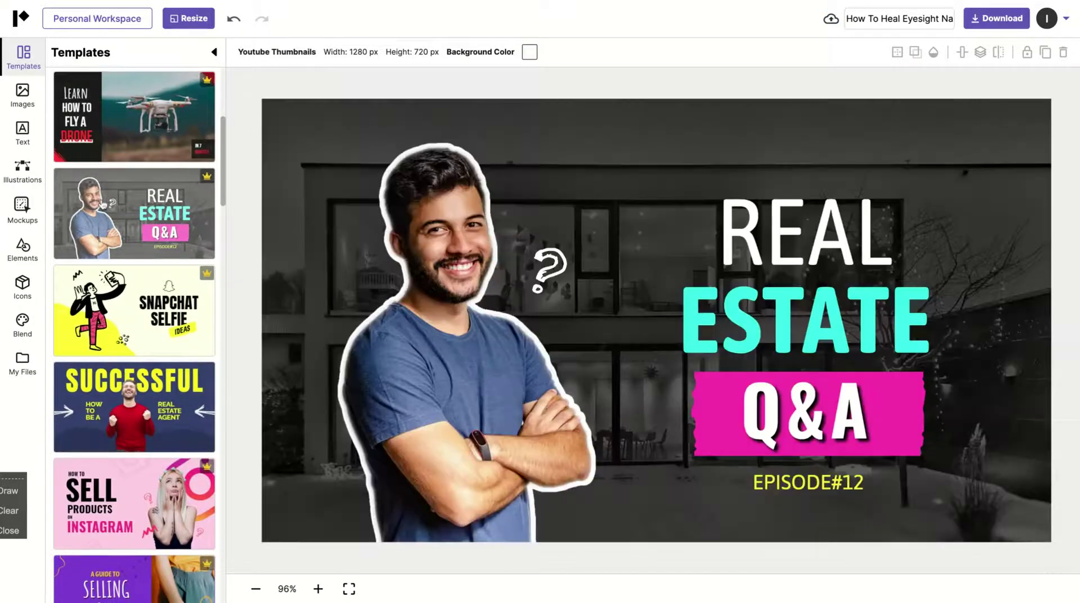
click(130, 309)
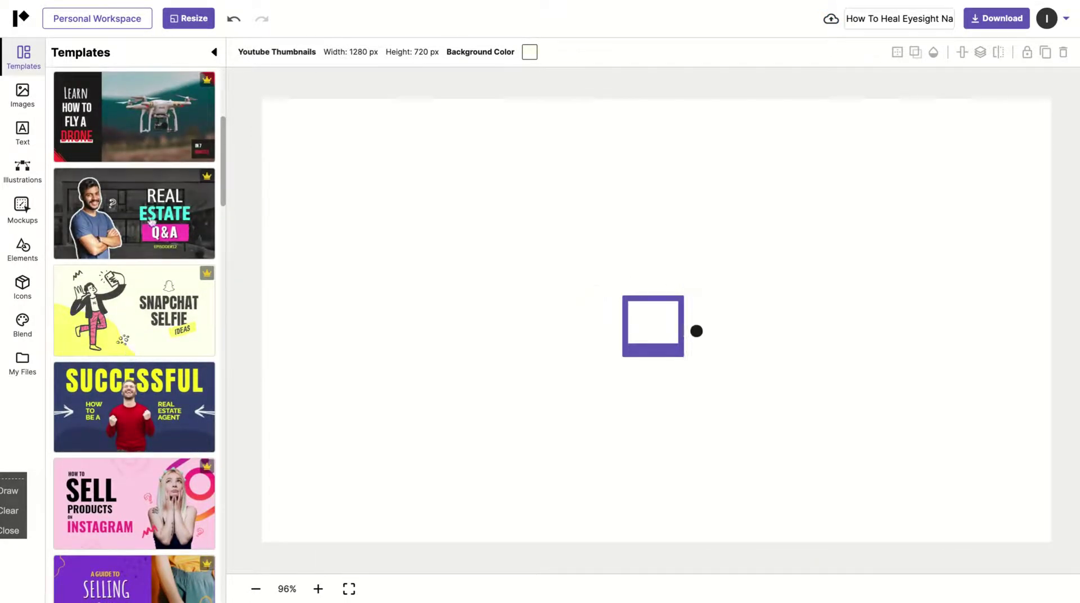
- Look over the preset formats and custom dimensions for resizing the design without resizing it
click(190, 21)
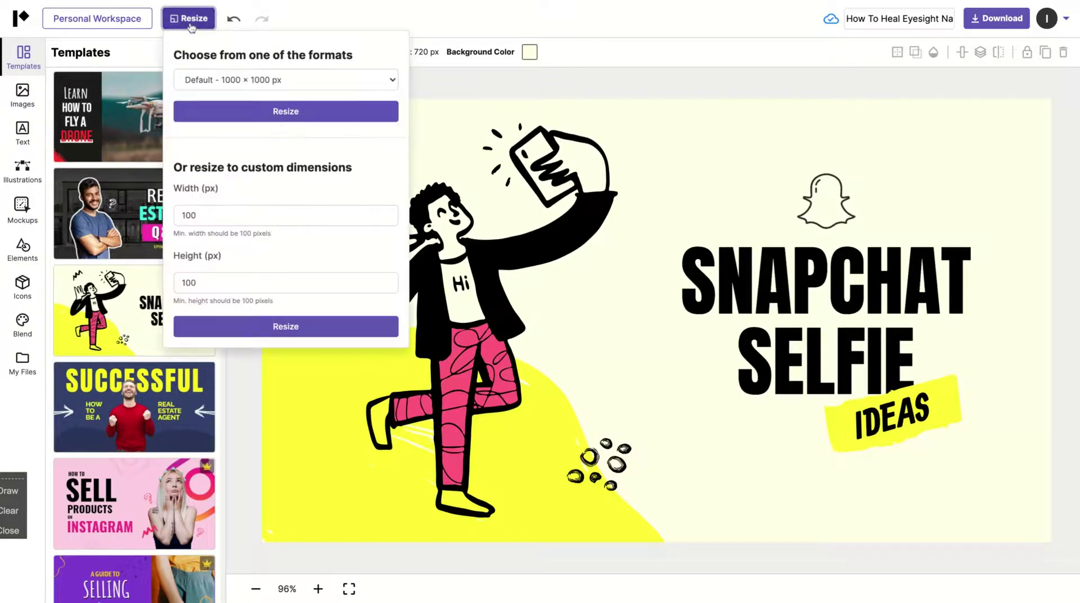
click(218, 79)
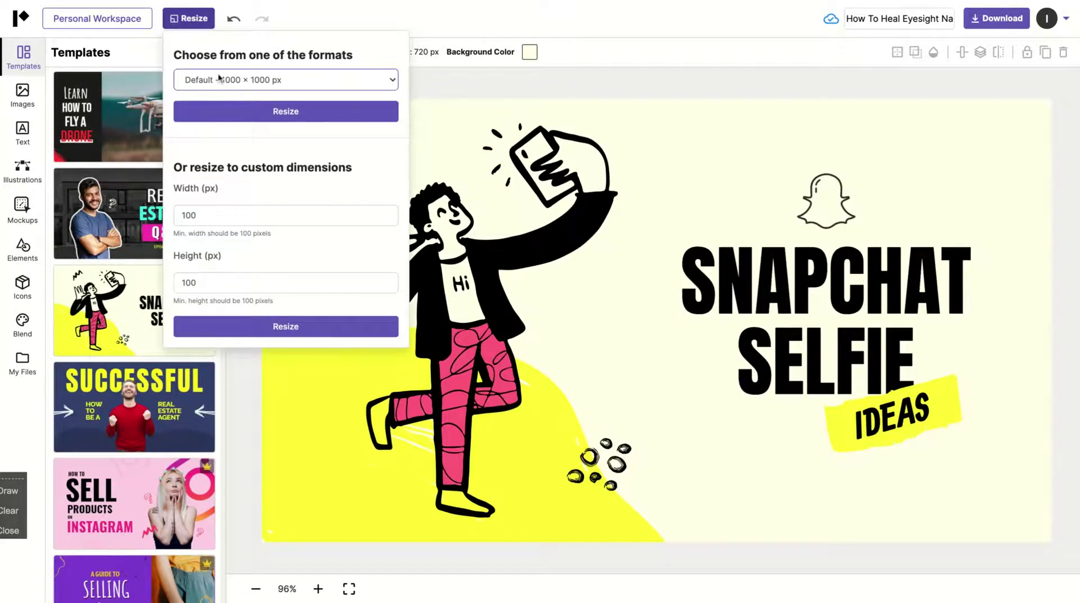
click(557, 35)
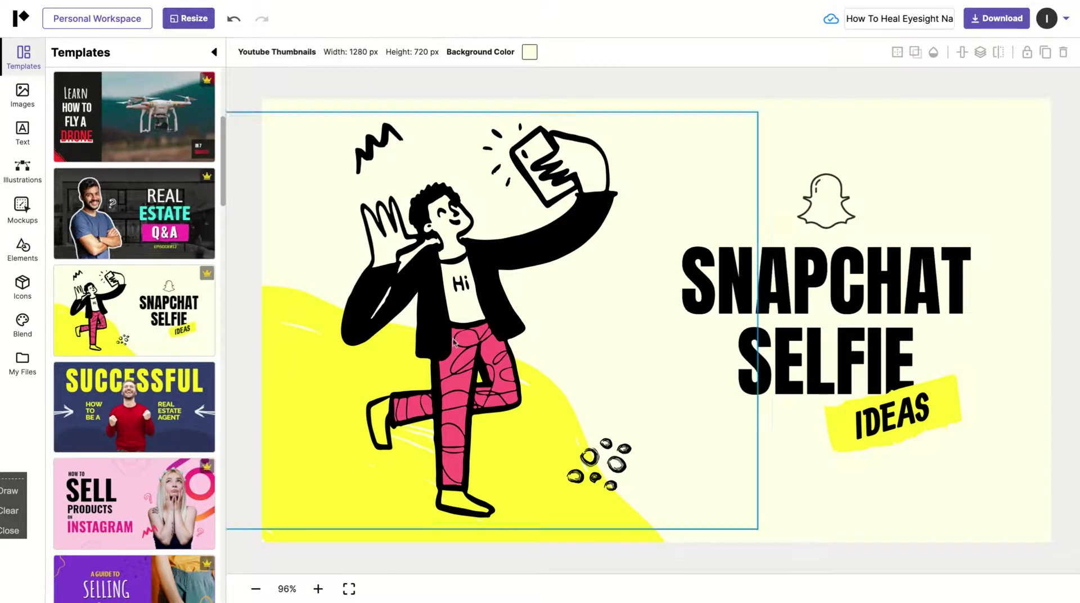
scroll(134, 310, down, 2)
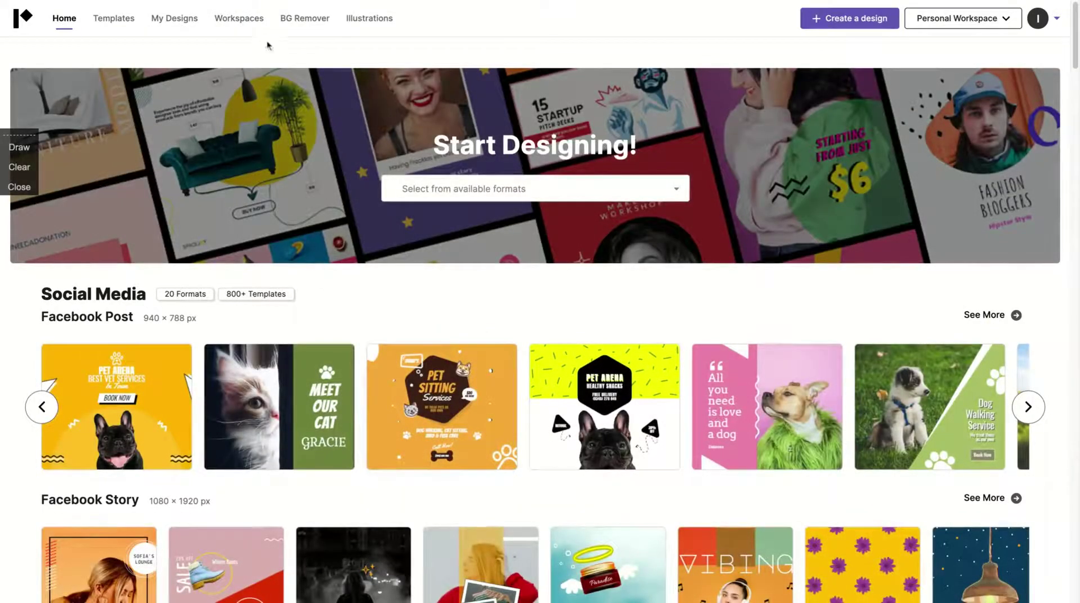
- Tour the BG Remover page, browse the Illustrations library, and view the Workspaces page
click(304, 19)
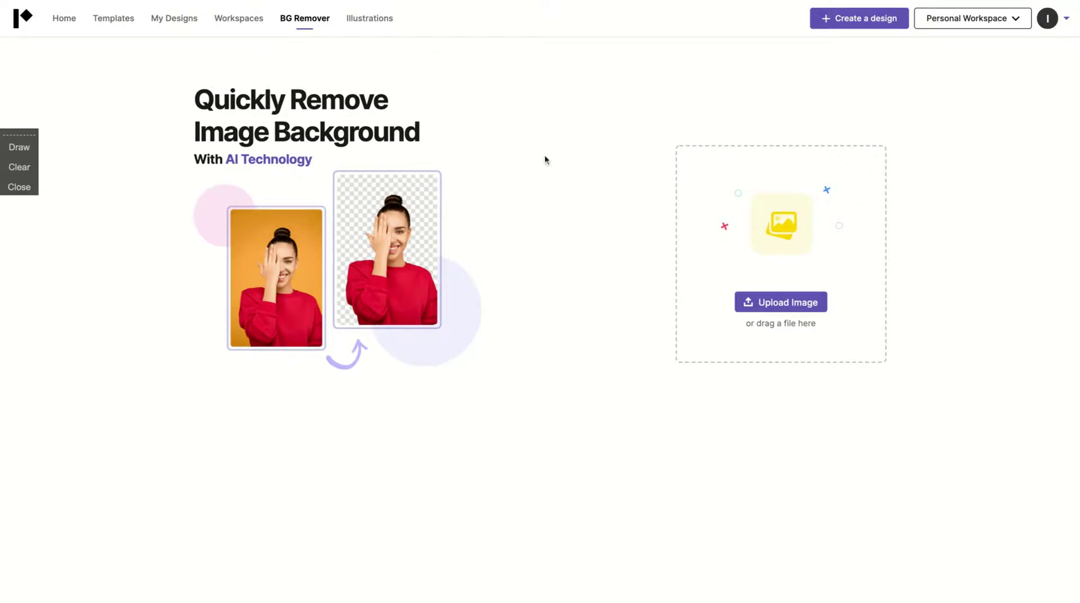
click(362, 19)
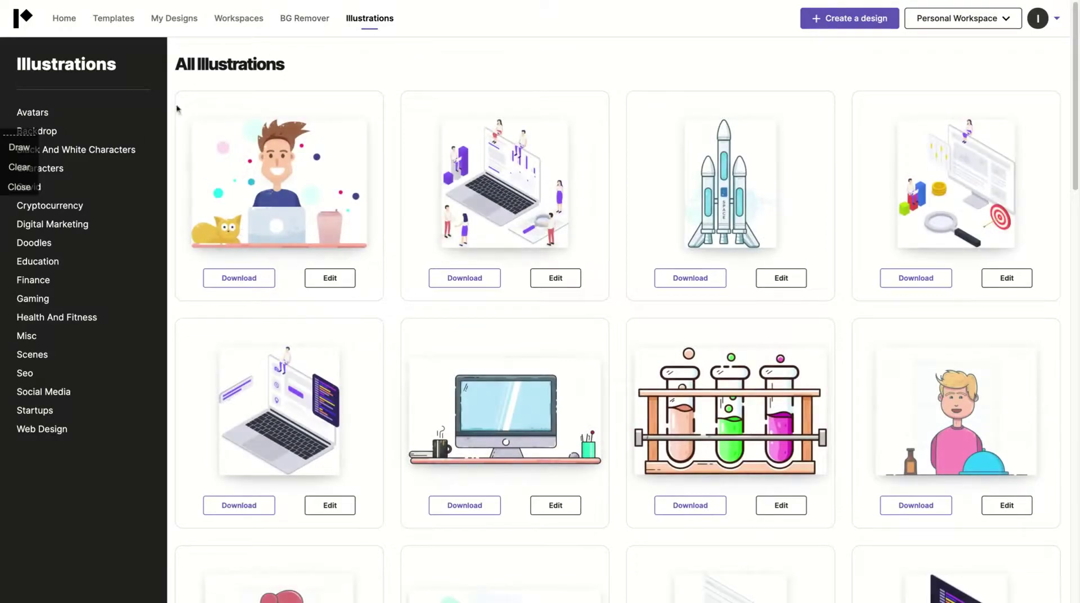
scroll(409, 306, down, 12)
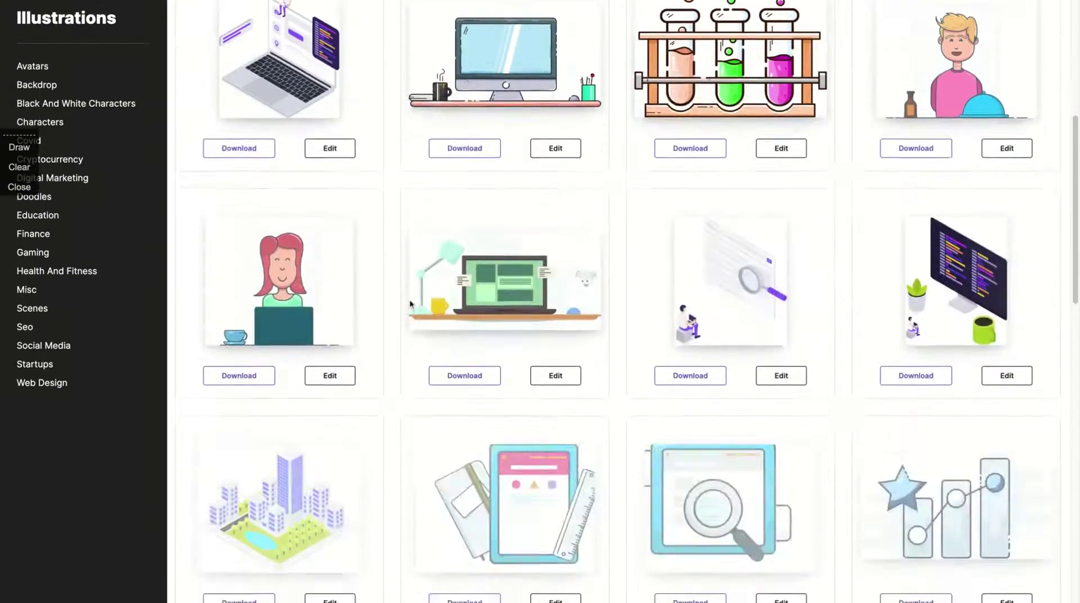
scroll(409, 301, up, 15)
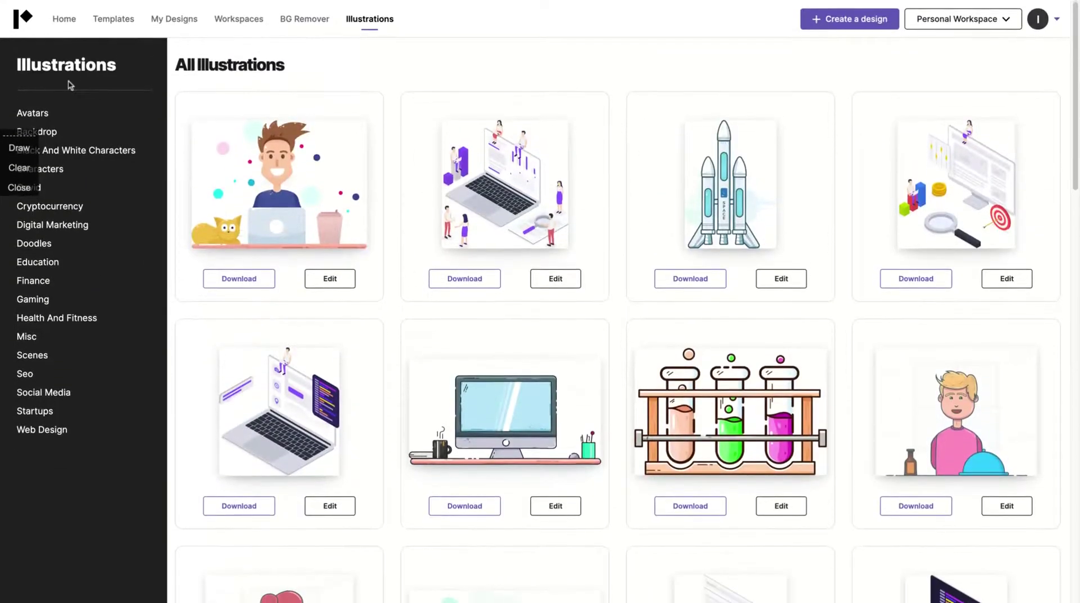
click(239, 18)
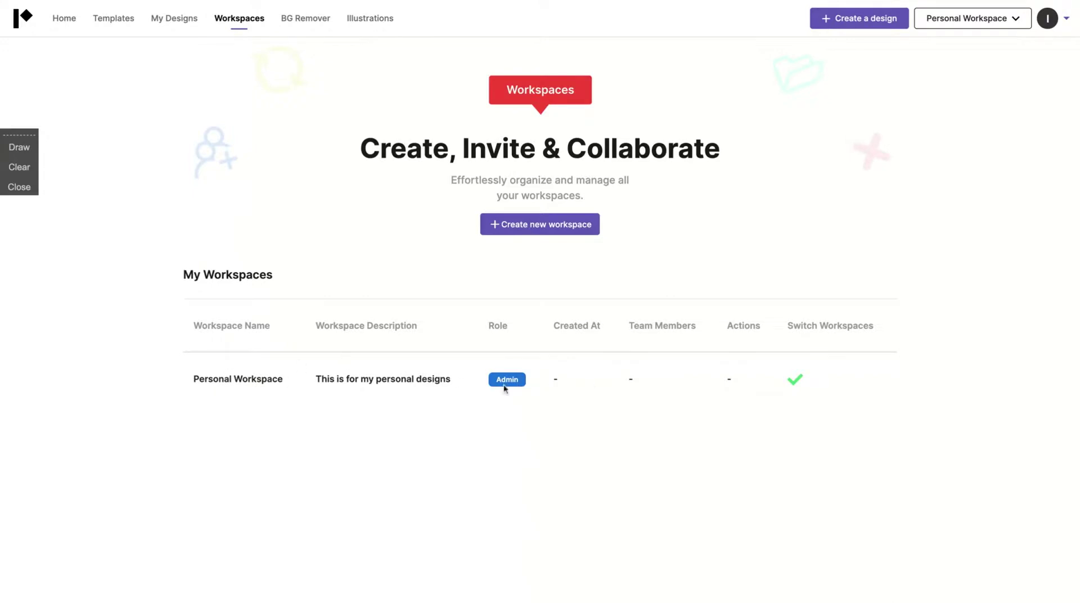
- Delete both "How To Heal Eyesight Naturally" thumbnail designs from My Designs
click(175, 27)
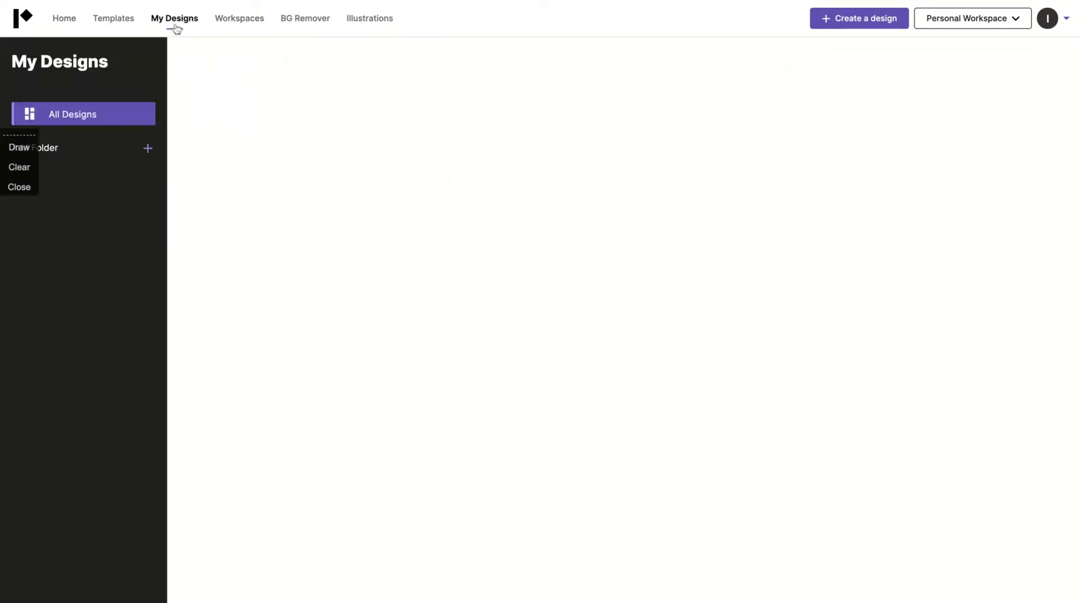
mouse_move(548, 157)
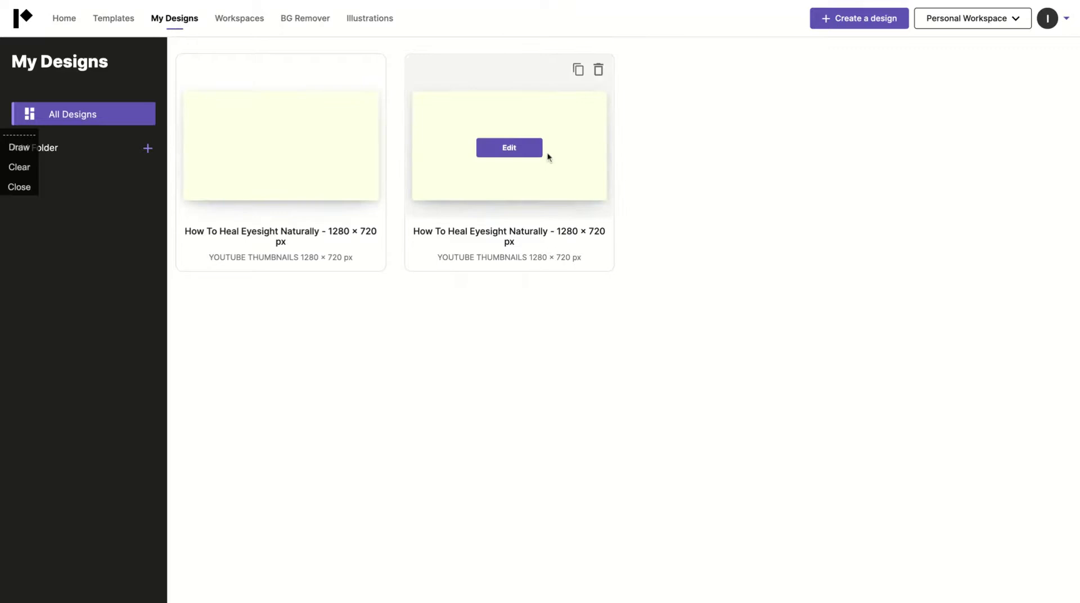
click(598, 69)
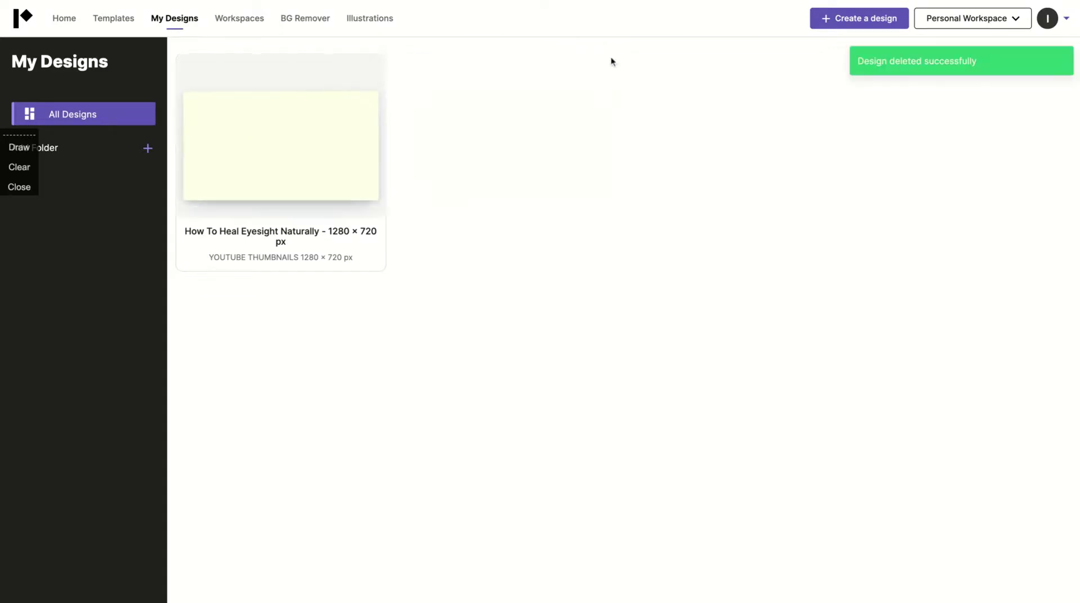
mouse_move(381, 99)
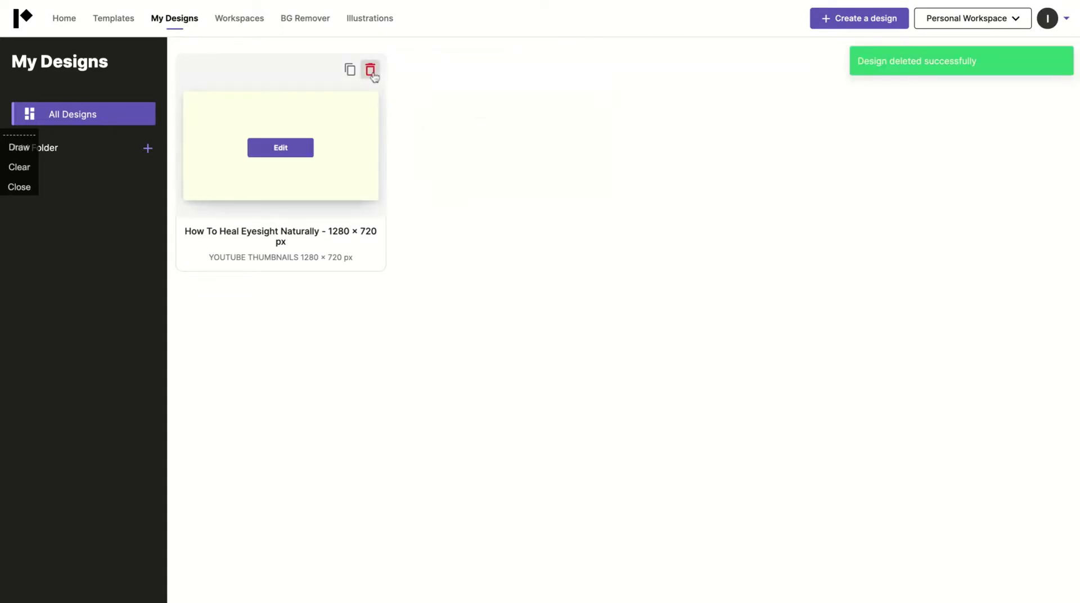
click(372, 71)
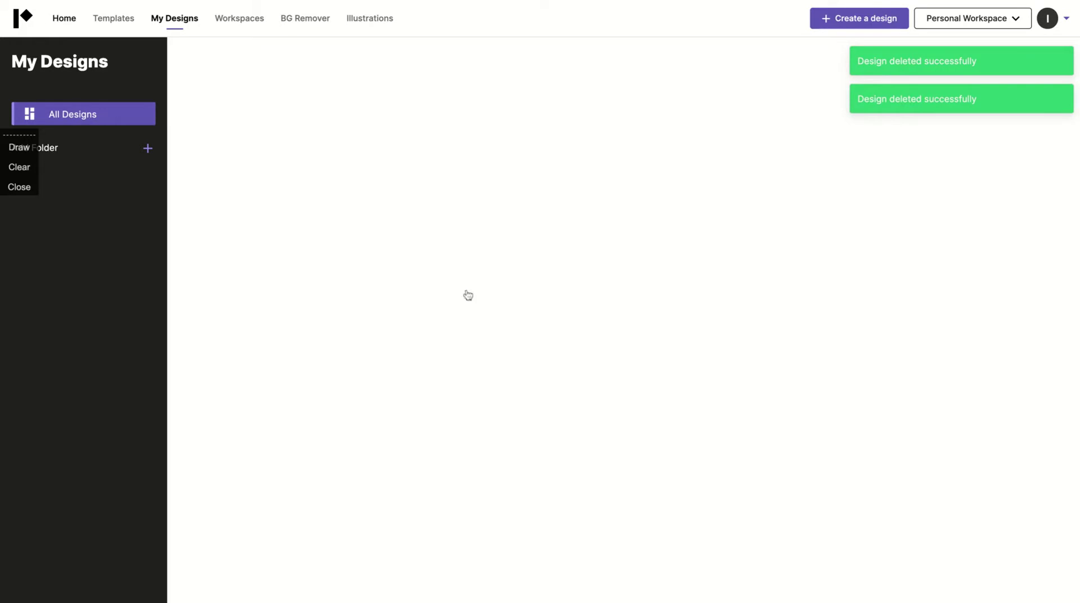